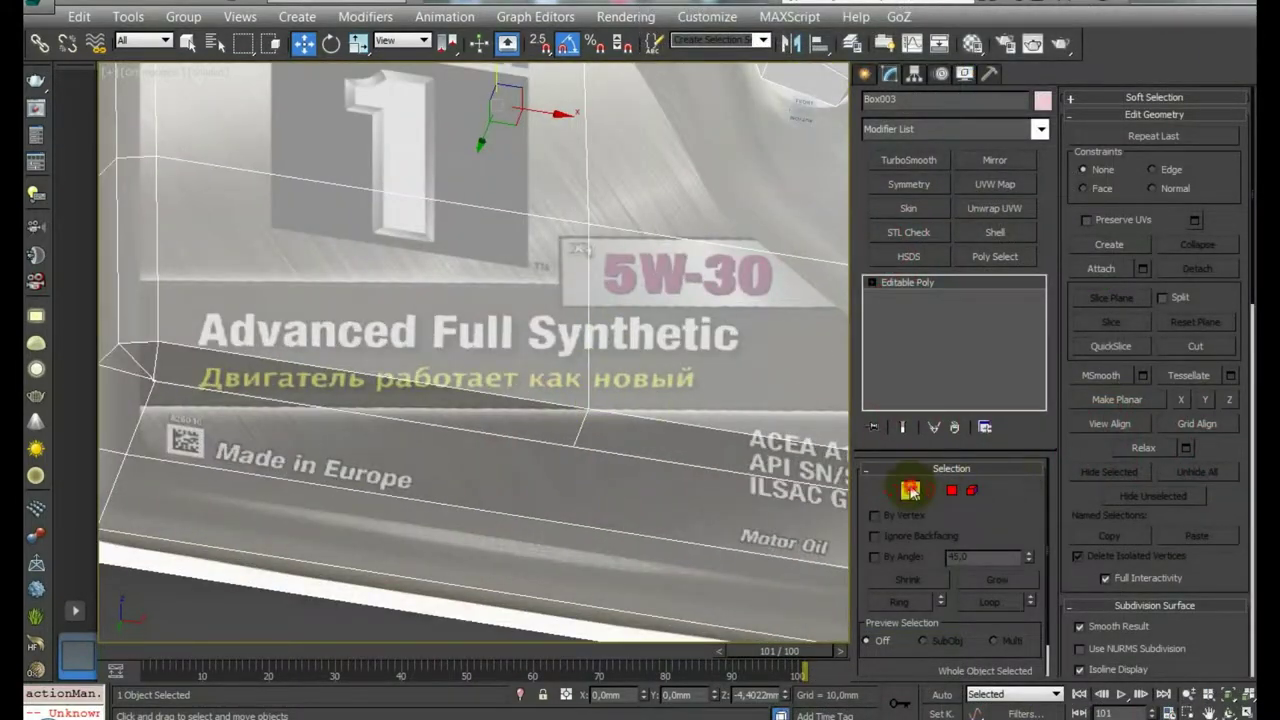
Connect the label-area edges with 1 segment to add an edge across the lower front
left_click(910, 489)
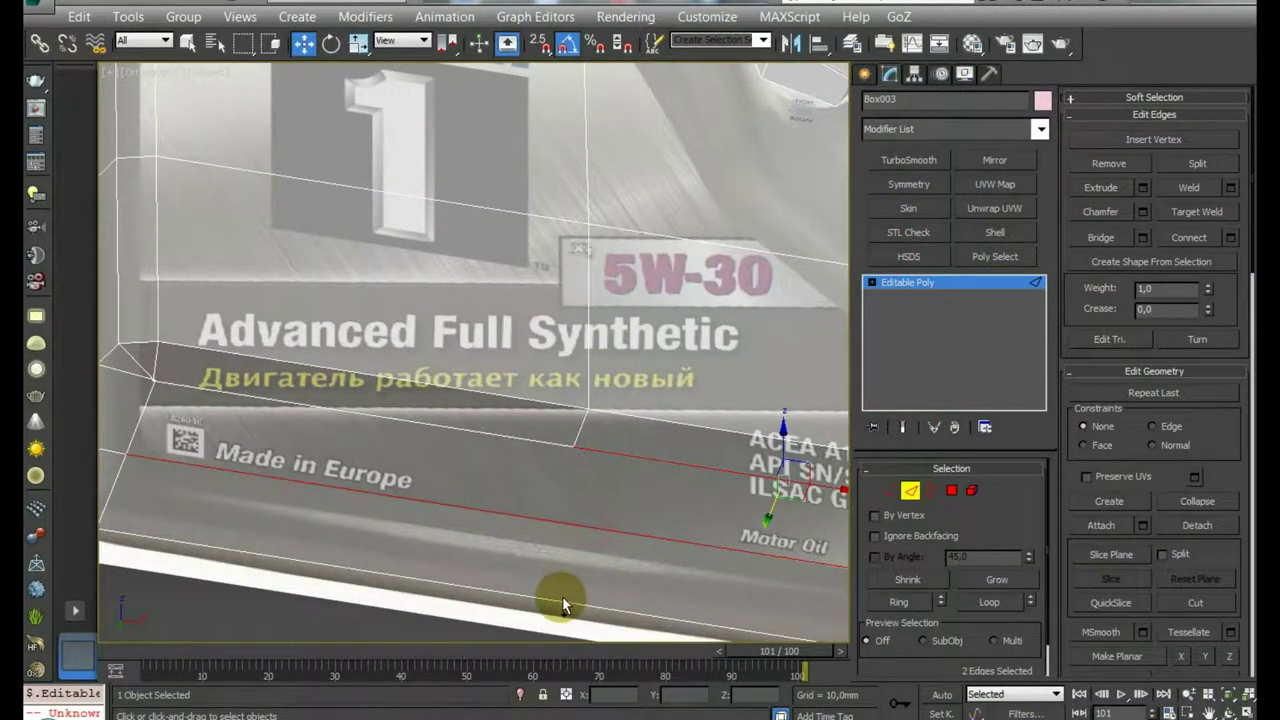
scroll(559, 600, "down", 3)
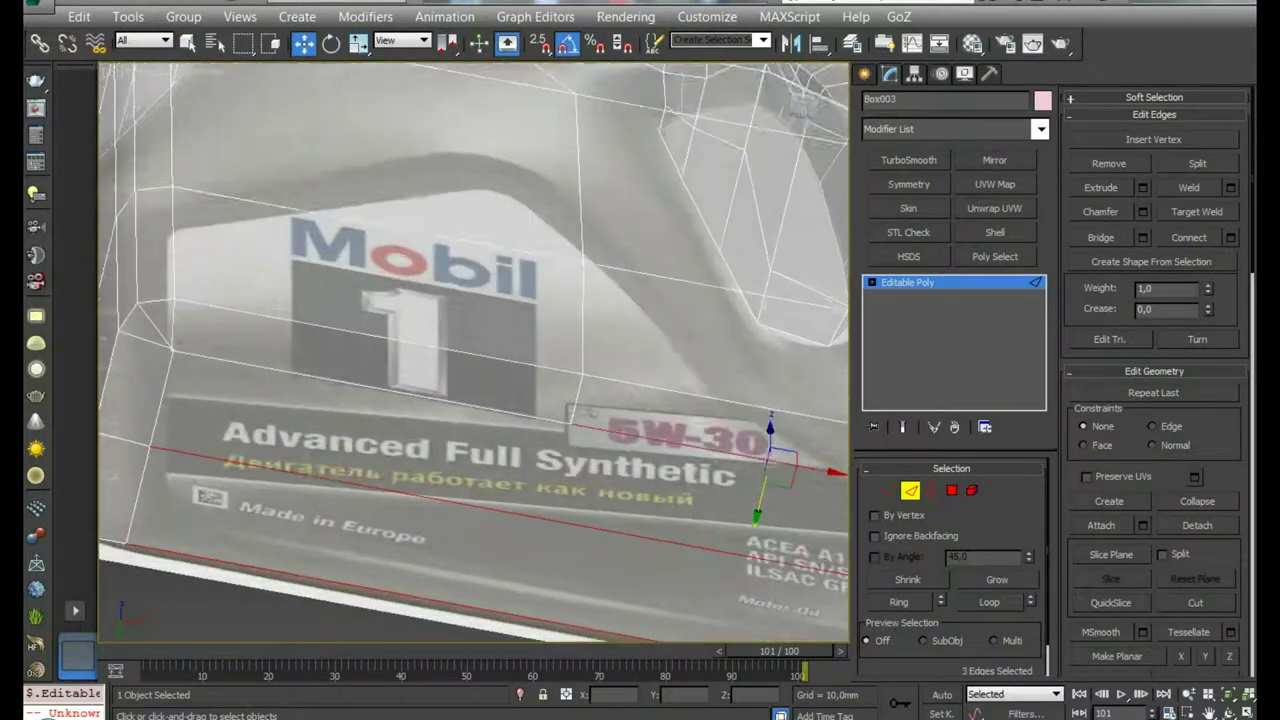
scroll(559, 600, "down", 3)
left_click(1230, 237)
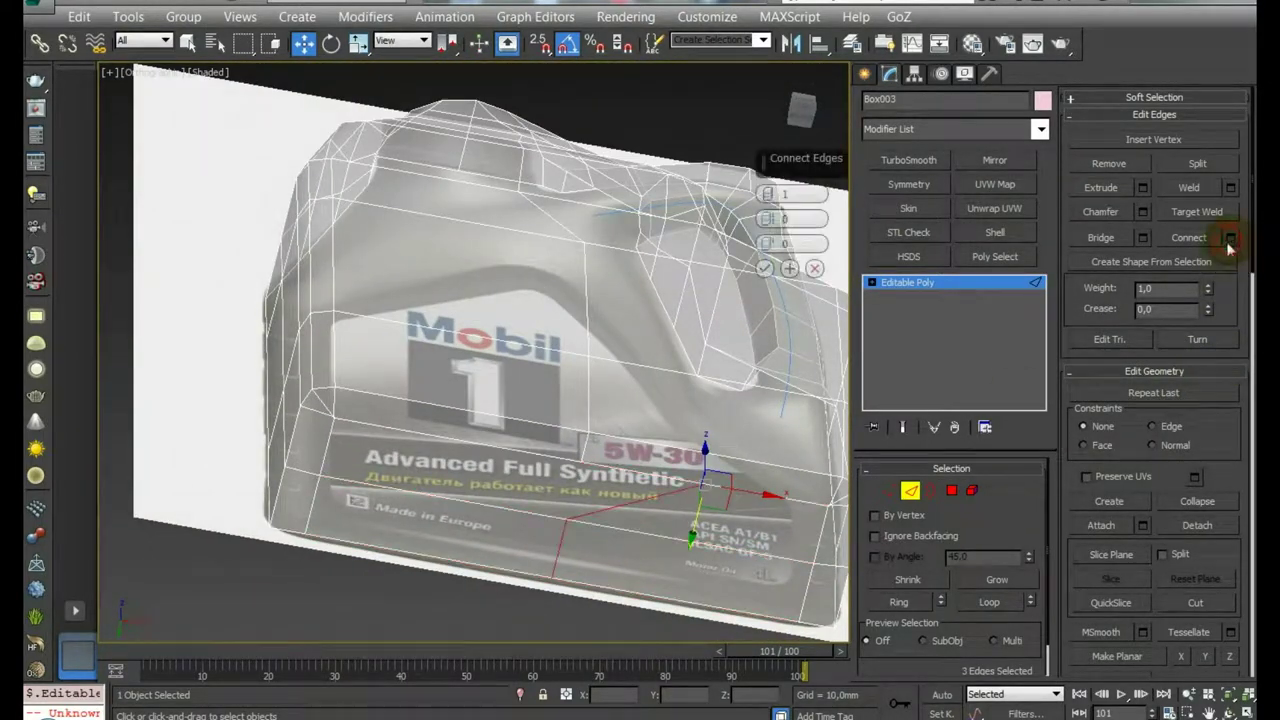
left_click(832, 482, "alt")
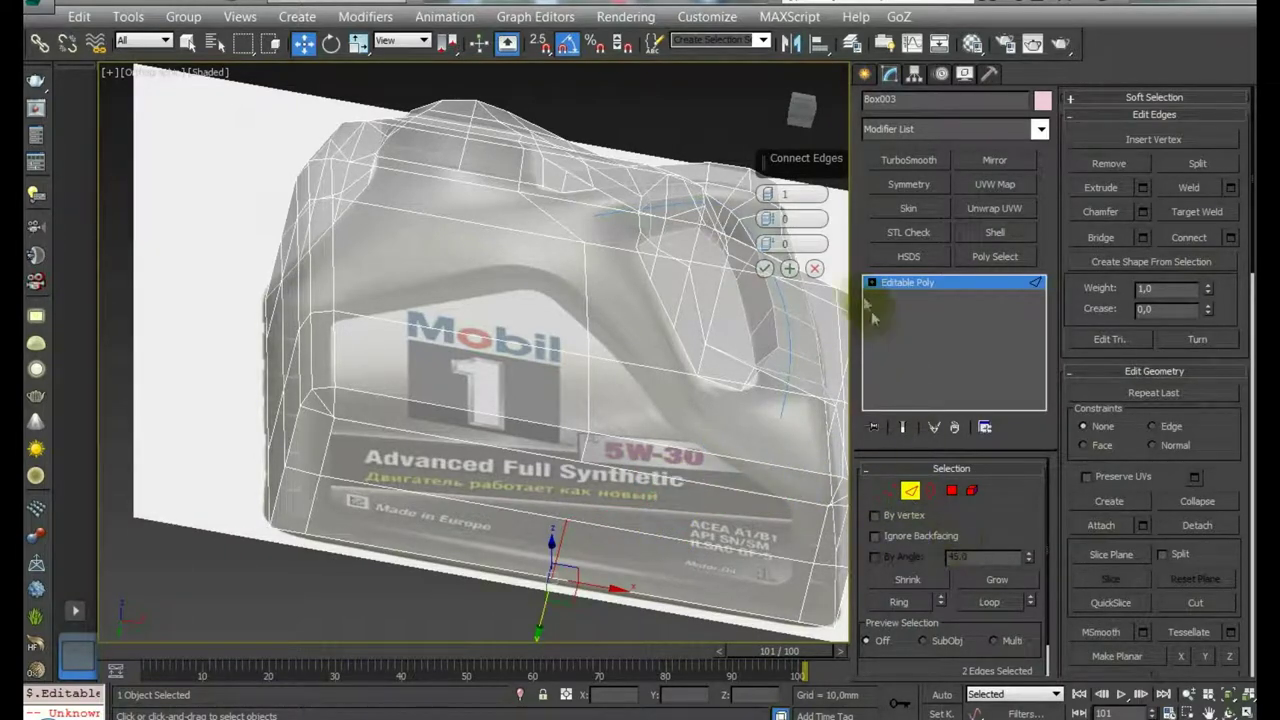
left_click(764, 268)
left_click(889, 490)
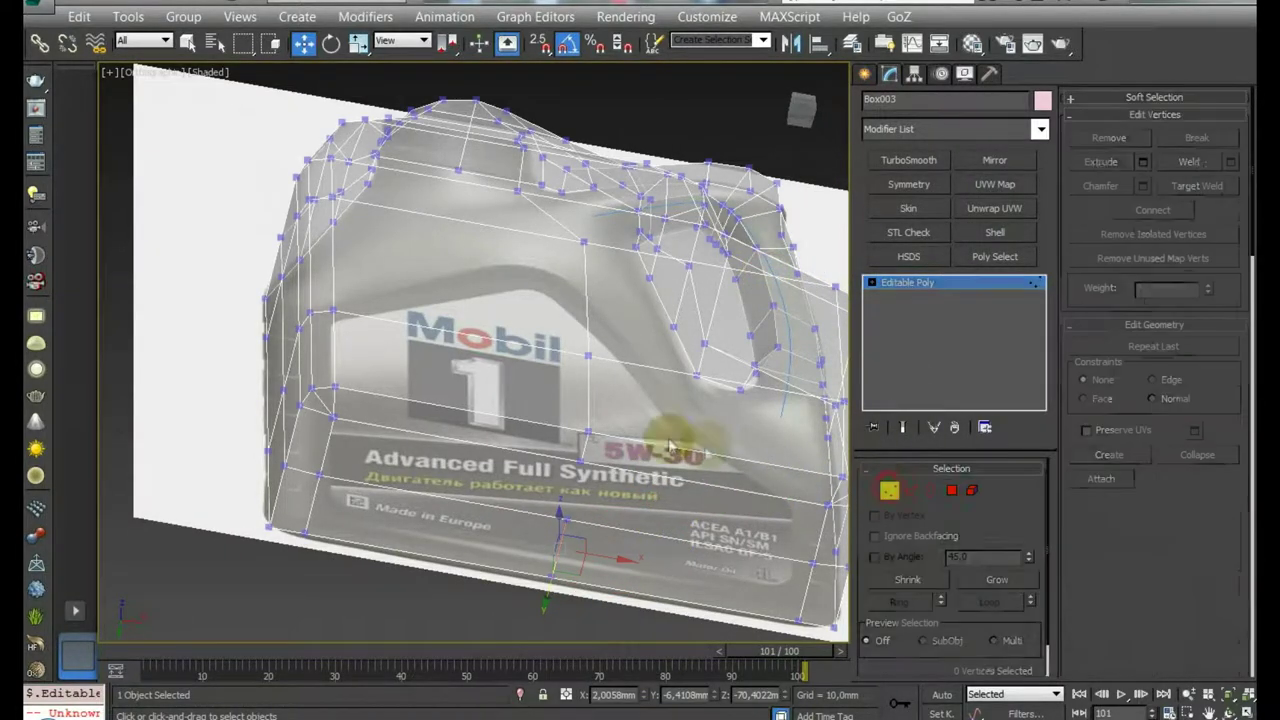
Leave sub-object editing and isolate the canister so the reference planes disappear
left_click(586, 449)
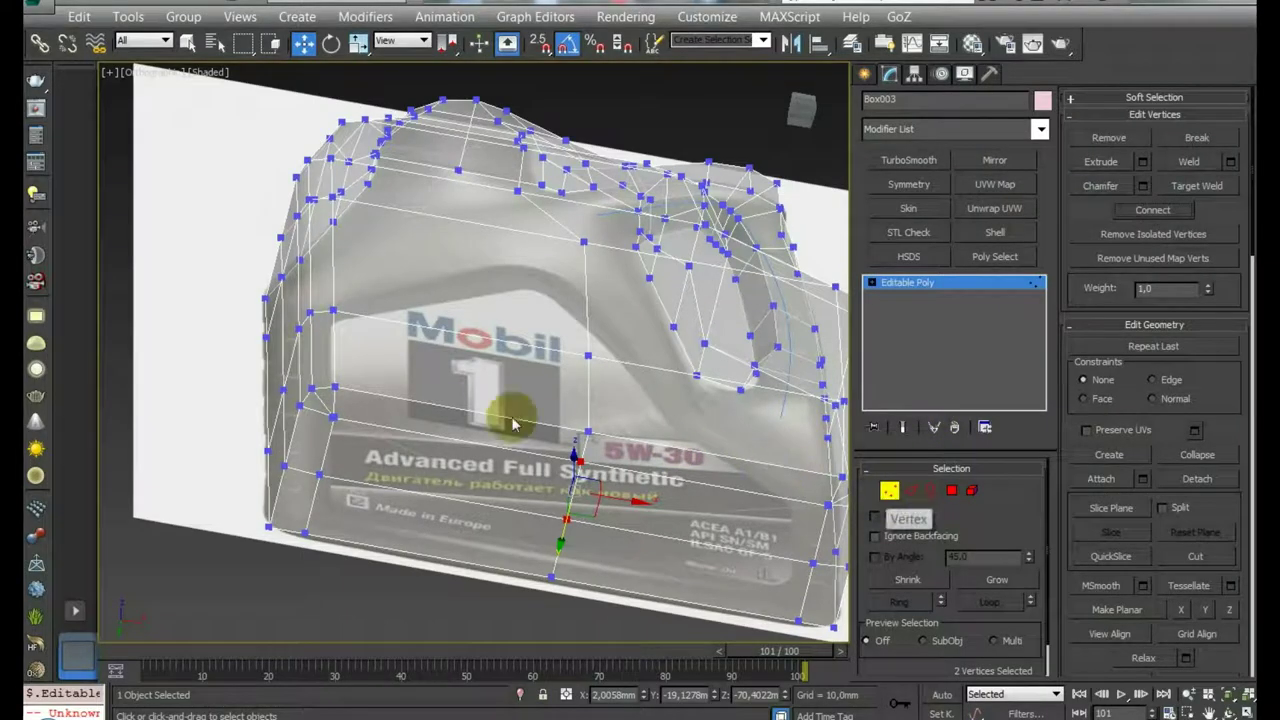
key("2")
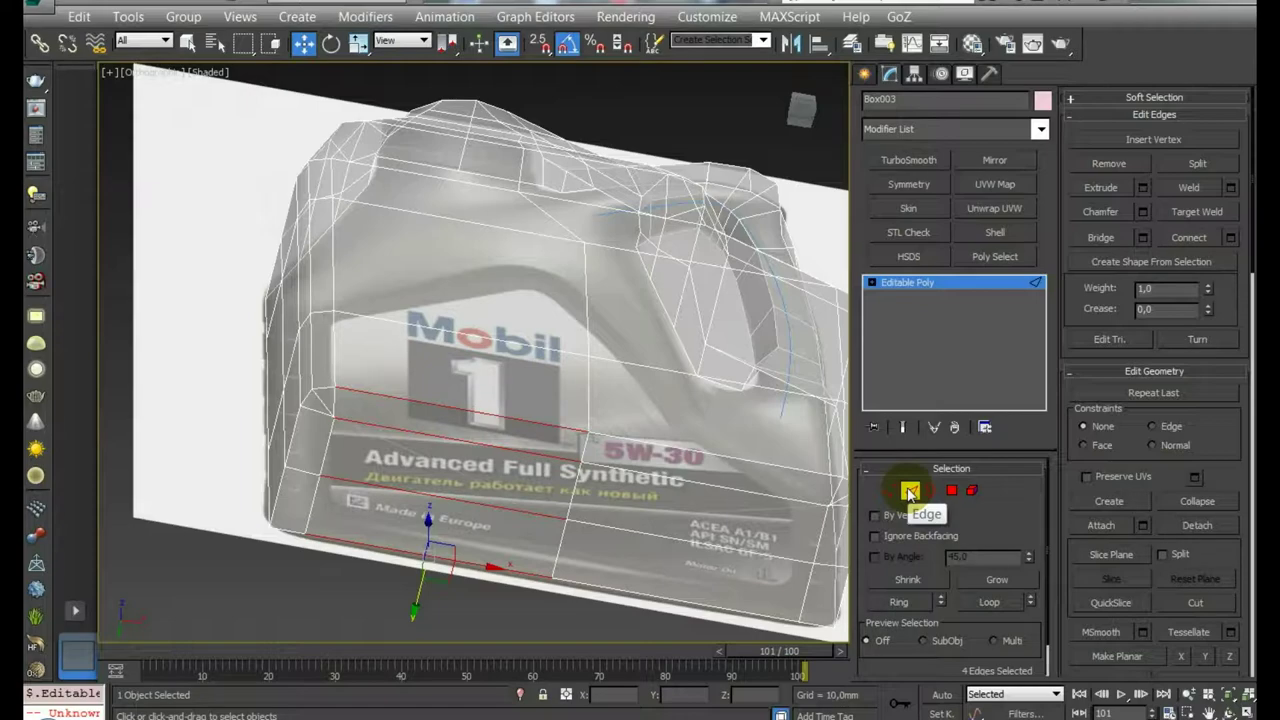
middle_click_drag(686, 403, 667, 478, "alt")
left_click(908, 488)
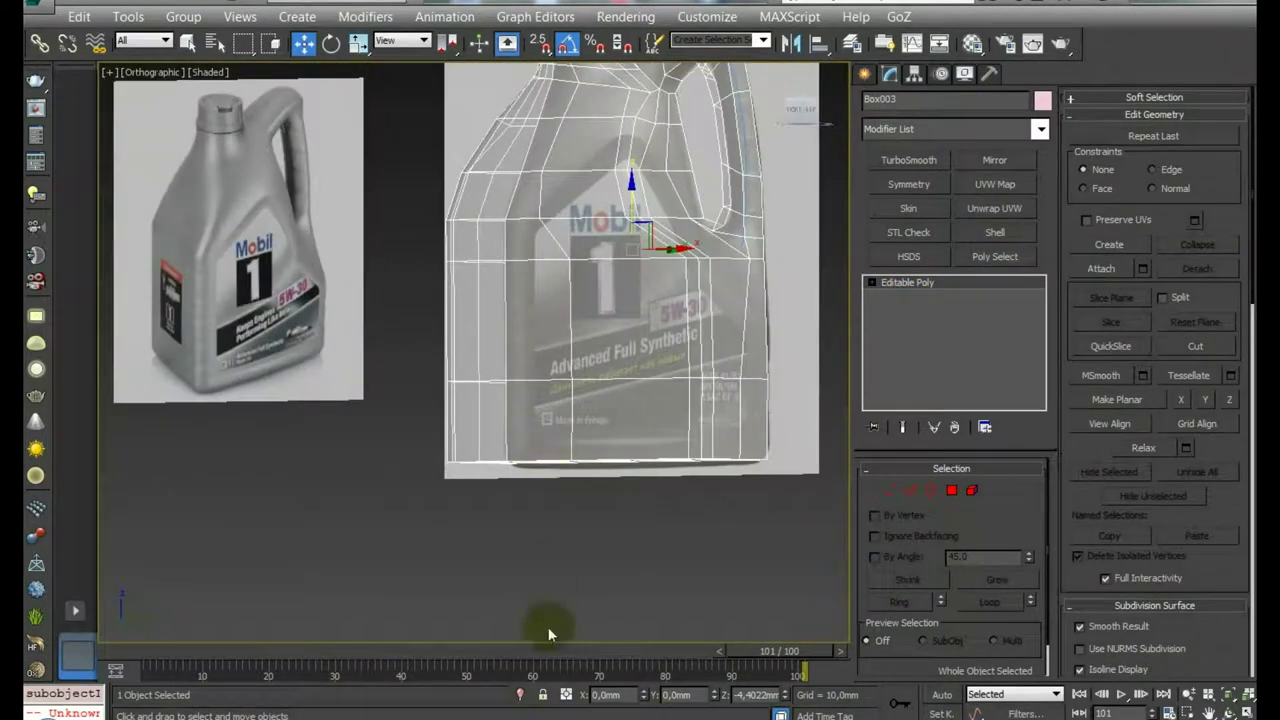
left_click(520, 694)
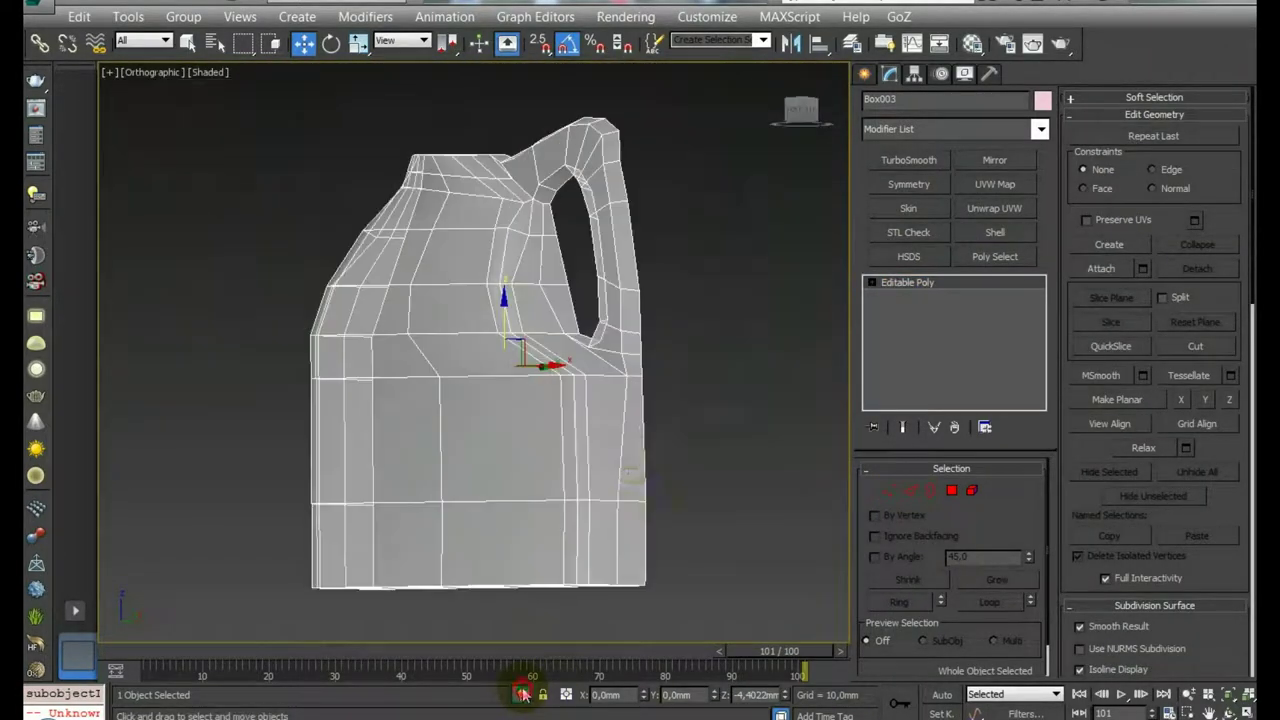
Add a Symmetry modifier, collapse the jug to Editable Poly, and enter Polygon mode
mouse_move(662, 432)
middle_mouse_down("alt")
mouse_move(660, 451)
mouse_move(506, 451)
mouse_move(868, 458)
middle_mouse_up("alt")
left_click(908, 184)
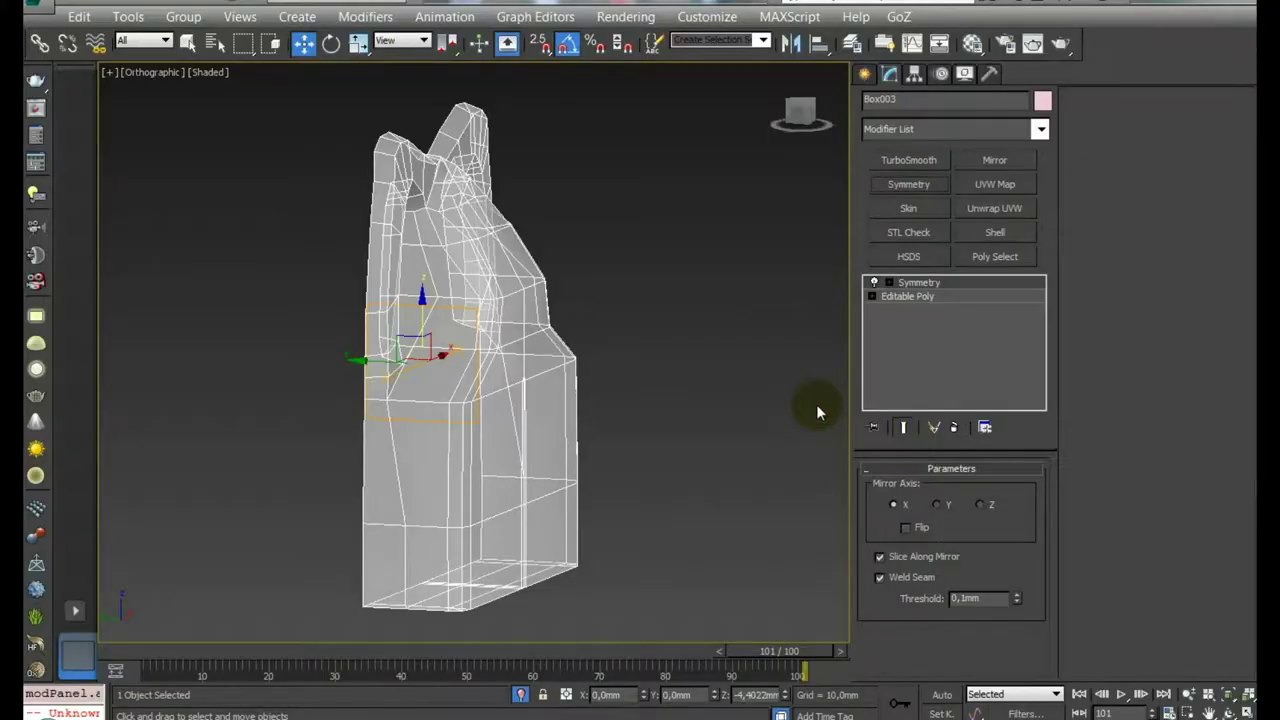
right_click(423, 294)
left_click(745, 505)
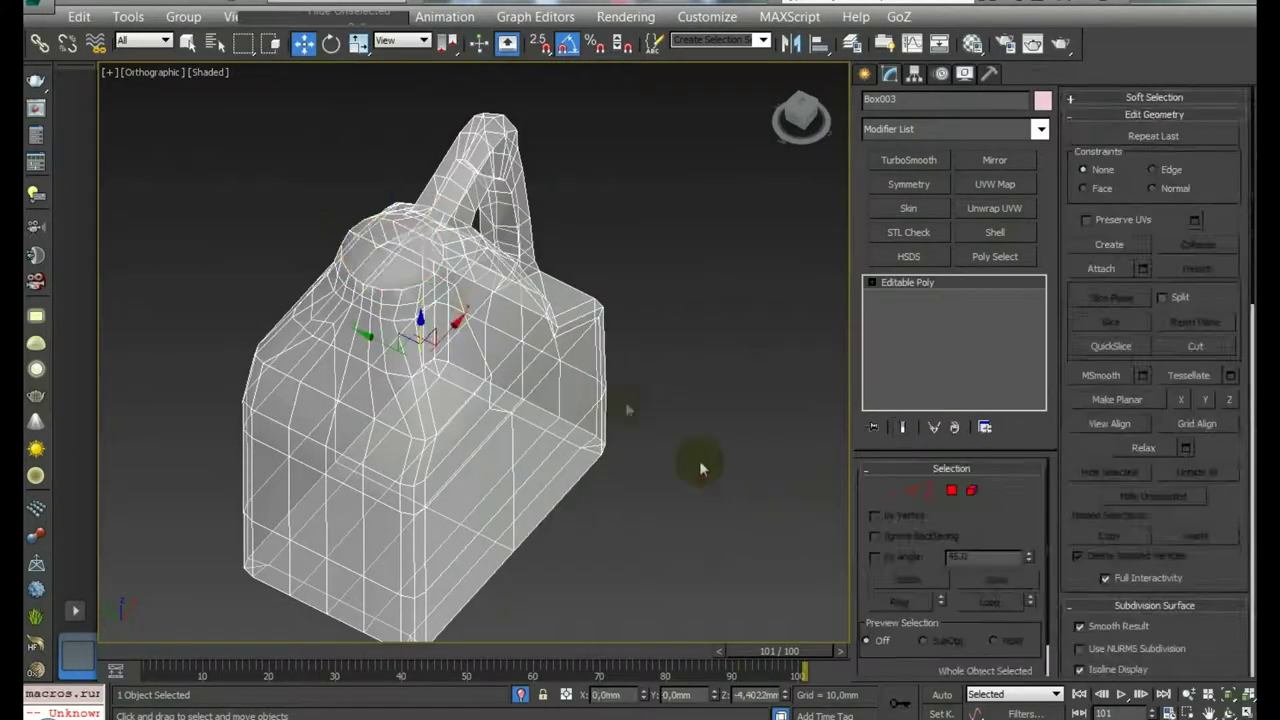
left_click(951, 490)
right_click(418, 274)
mouse_move(386, 457)
middle_mouse_down("alt")
mouse_move(617, 349)
mouse_move(565, 318)
mouse_move(633, 378)
middle_mouse_up("alt")
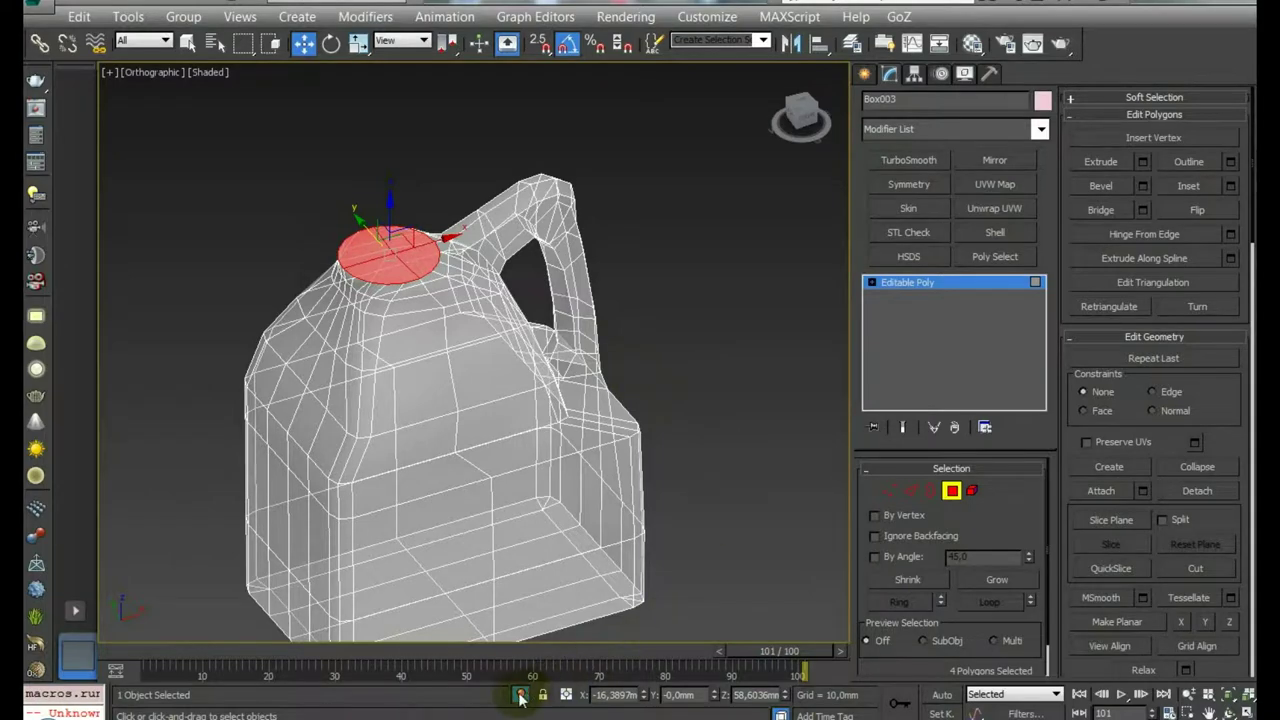
Exit isolation to show the reference photos again and zoom in on the jug's neck
left_click(524, 697)
mouse_move(633, 485)
middle_mouse_down("alt")
mouse_move(640, 376)
mouse_move(700, 300)
mouse_move(737, 214)
mouse_move(694, 455)
mouse_move(763, 443)
middle_mouse_up("alt")
scroll(657, 376, "up", 5)
scroll(649, 257, "up", 4)
scroll(663, 314, "up", 2)
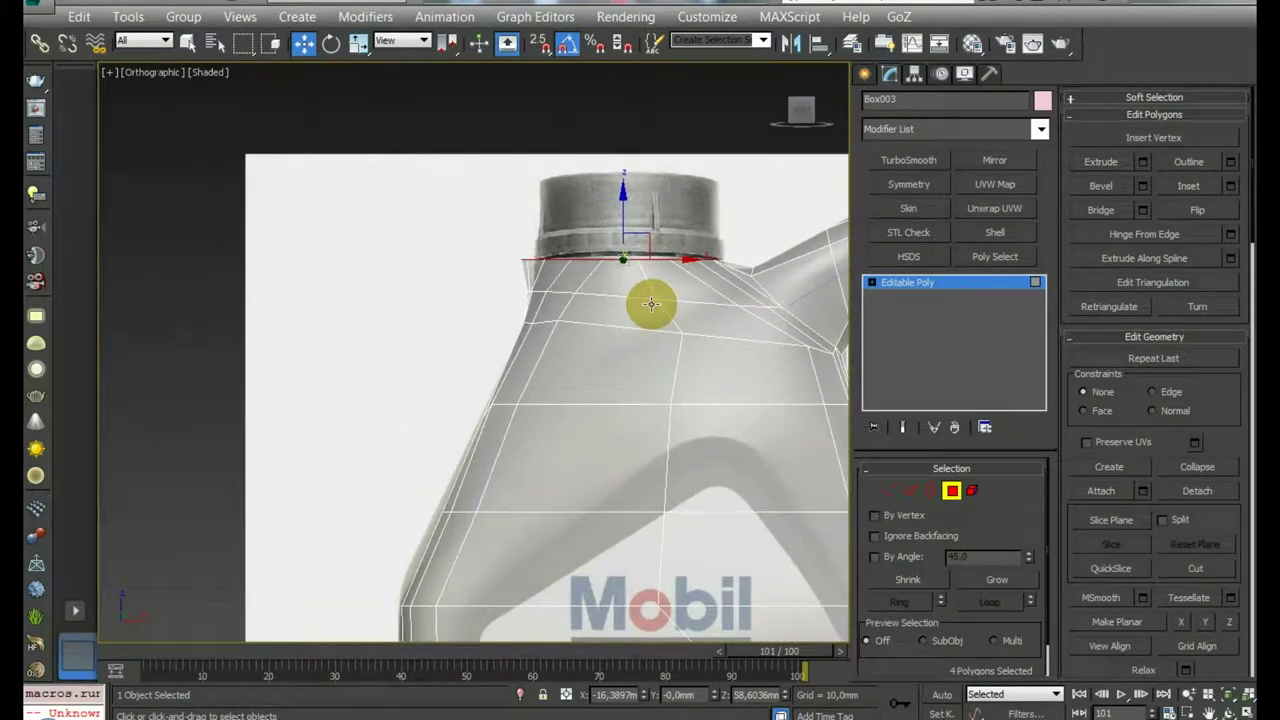
Move the neck's top ring to line up with the cap base in the photo
left_click_drag(636, 272, 643, 278)
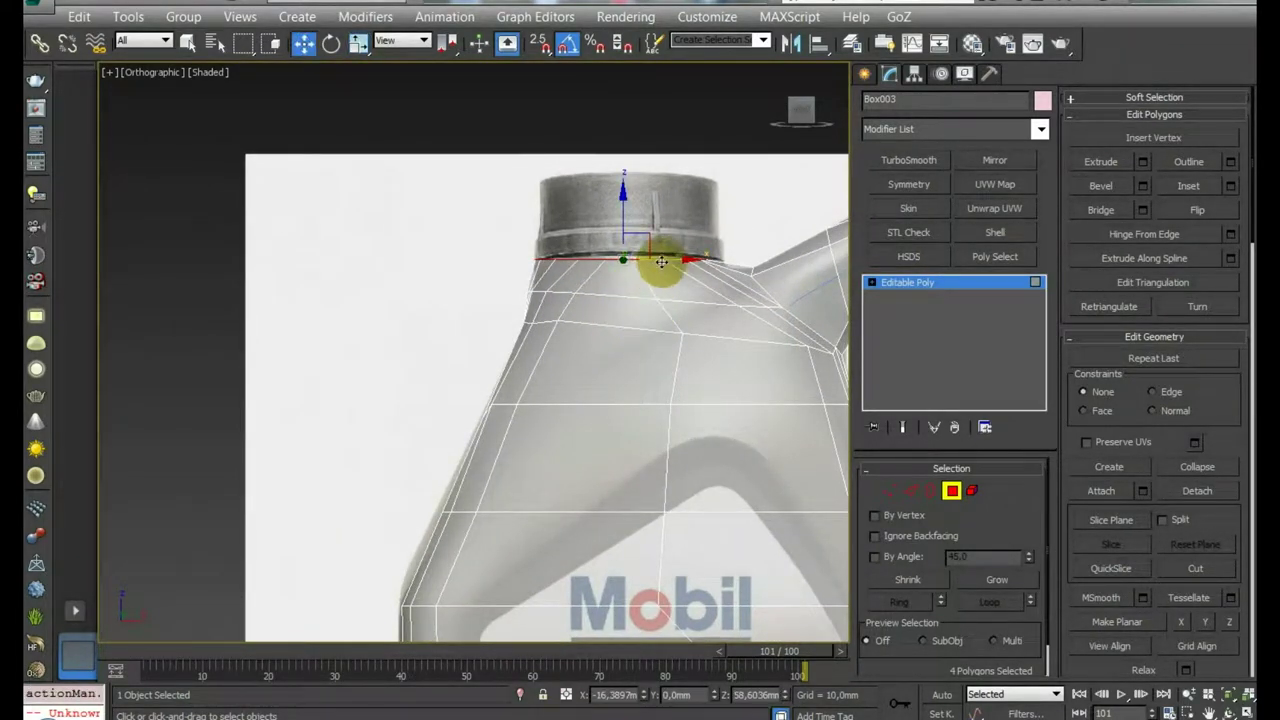
left_click_drag(661, 262, 675, 258)
key("r")
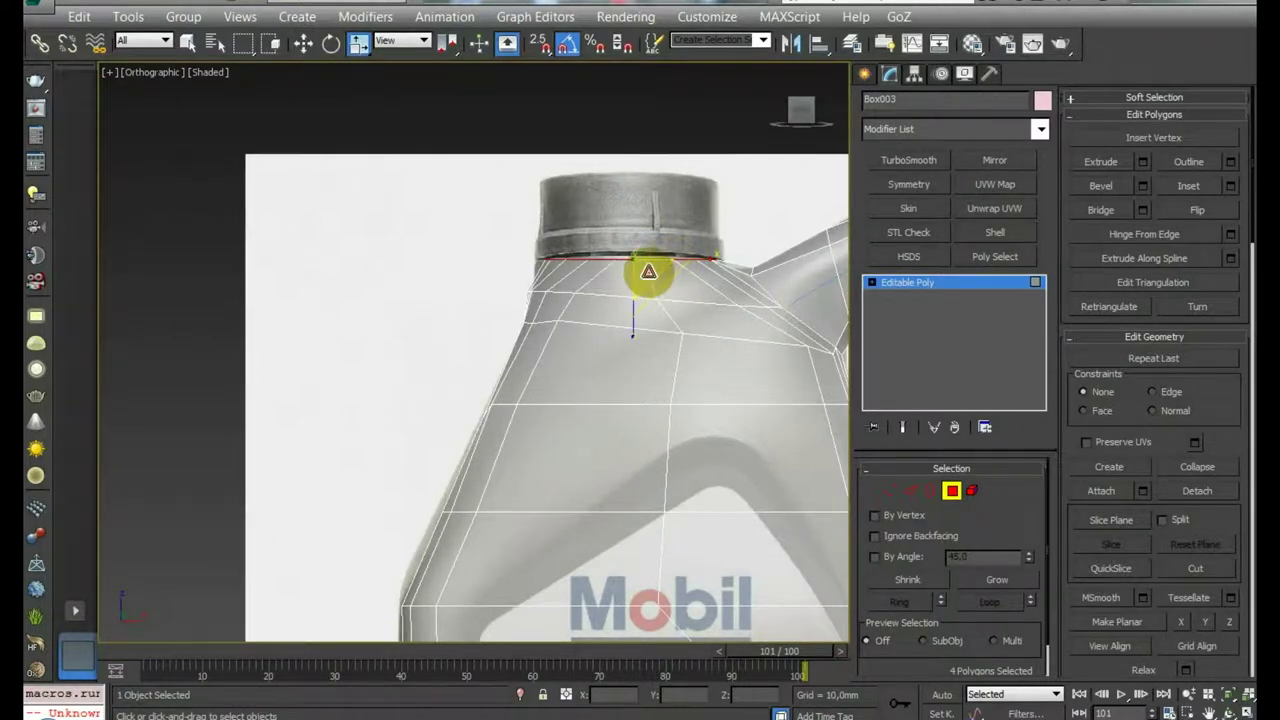
left_click(889, 490)
scroll(535, 295, "up", 4)
left_click_drag(457, 249, 557, 294)
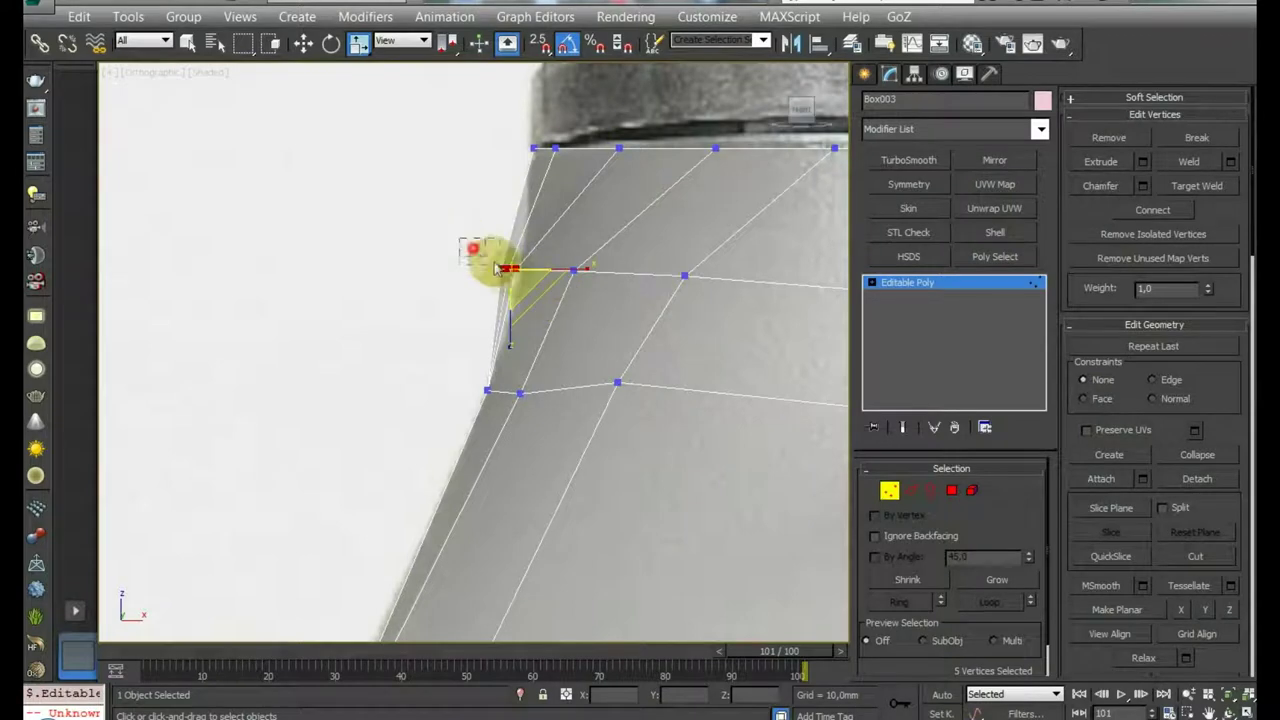
left_click(573, 270, "ctrl")
key("2")
left_click_drag(457, 214, 700, 330)
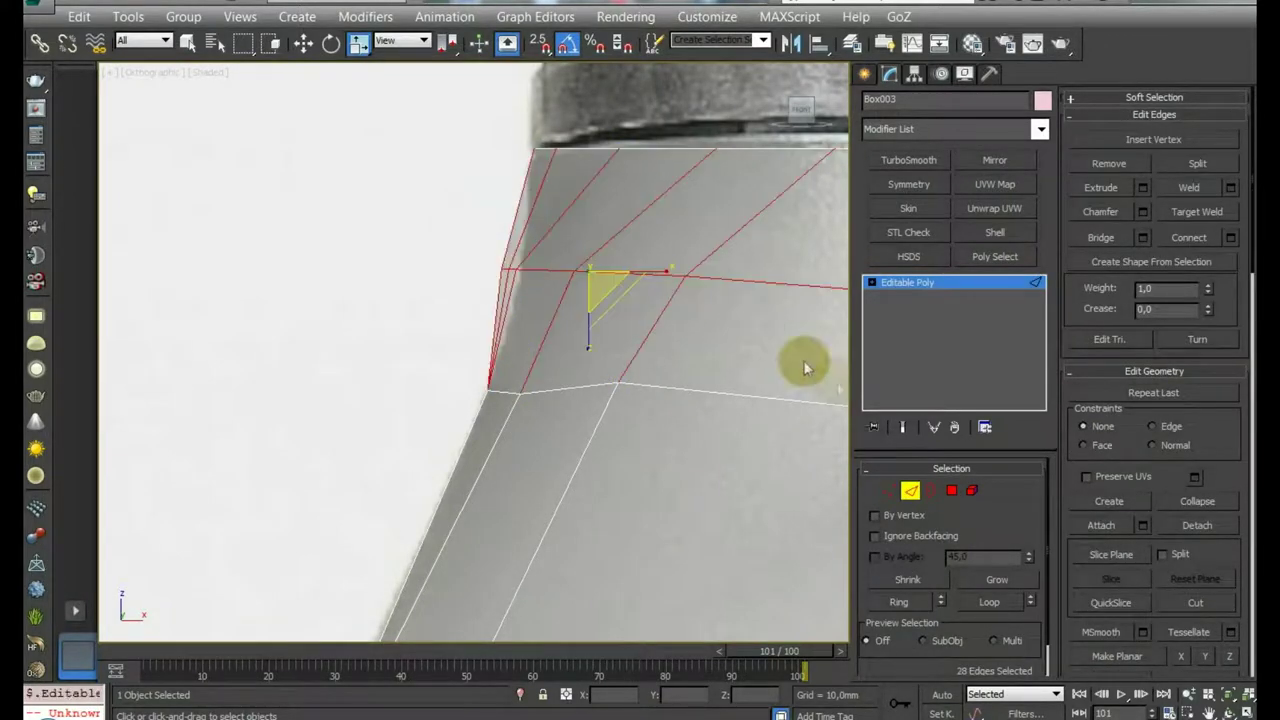
left_click(893, 492)
left_click_drag(442, 243, 736, 318)
key("w")
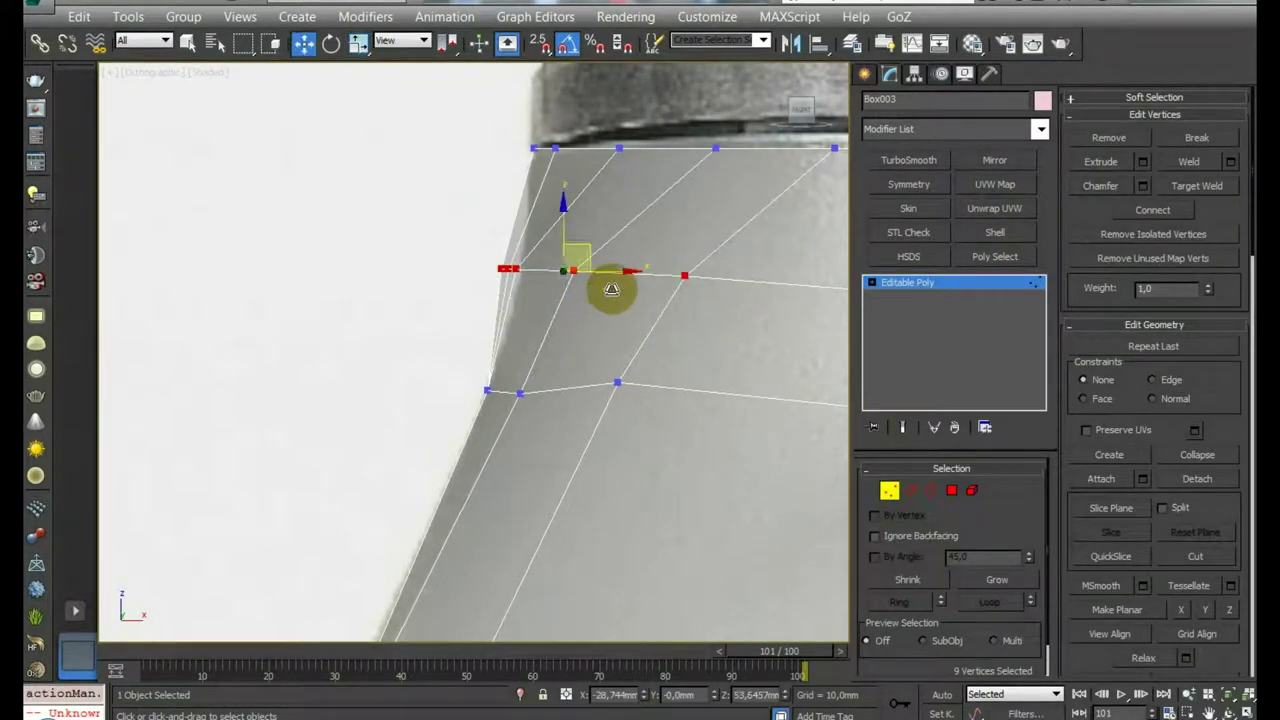
scroll(612, 268, "down", 2)
scroll(713, 445, "down", 3)
mouse_move(713, 445)
middle_mouse_down("alt")
mouse_move(728, 400)
mouse_move(808, 420)
mouse_move(760, 394)
mouse_move(790, 415)
middle_mouse_up("alt")
scroll(790, 413, "up", 3)
left_click(663, 341)
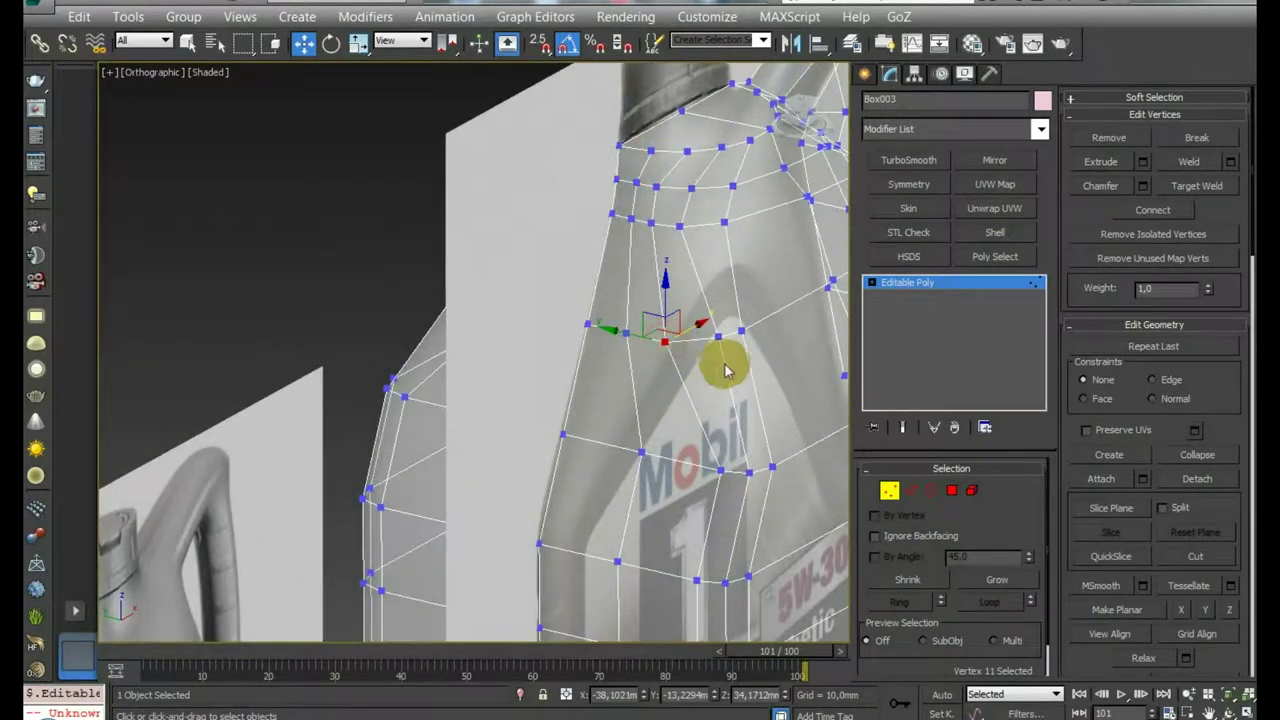
Set constraints to Edge and slide the shoulder vertices onto the reference outline
left_click(655, 376)
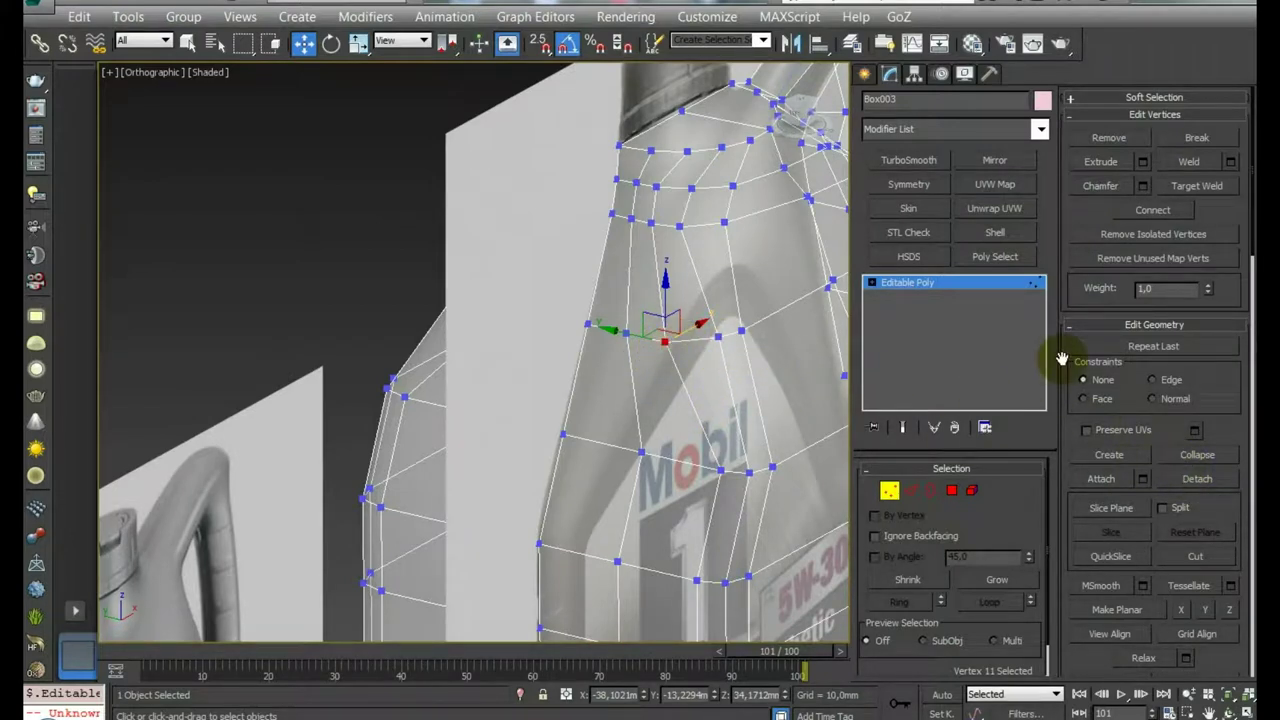
left_click(1152, 380)
mouse_move(663, 337)
left_mouse_down()
mouse_move(624, 336)
mouse_move(649, 339)
left_mouse_up()
mouse_move(737, 330)
left_mouse_down()
mouse_move(666, 298)
mouse_move(677, 341)
left_mouse_up()
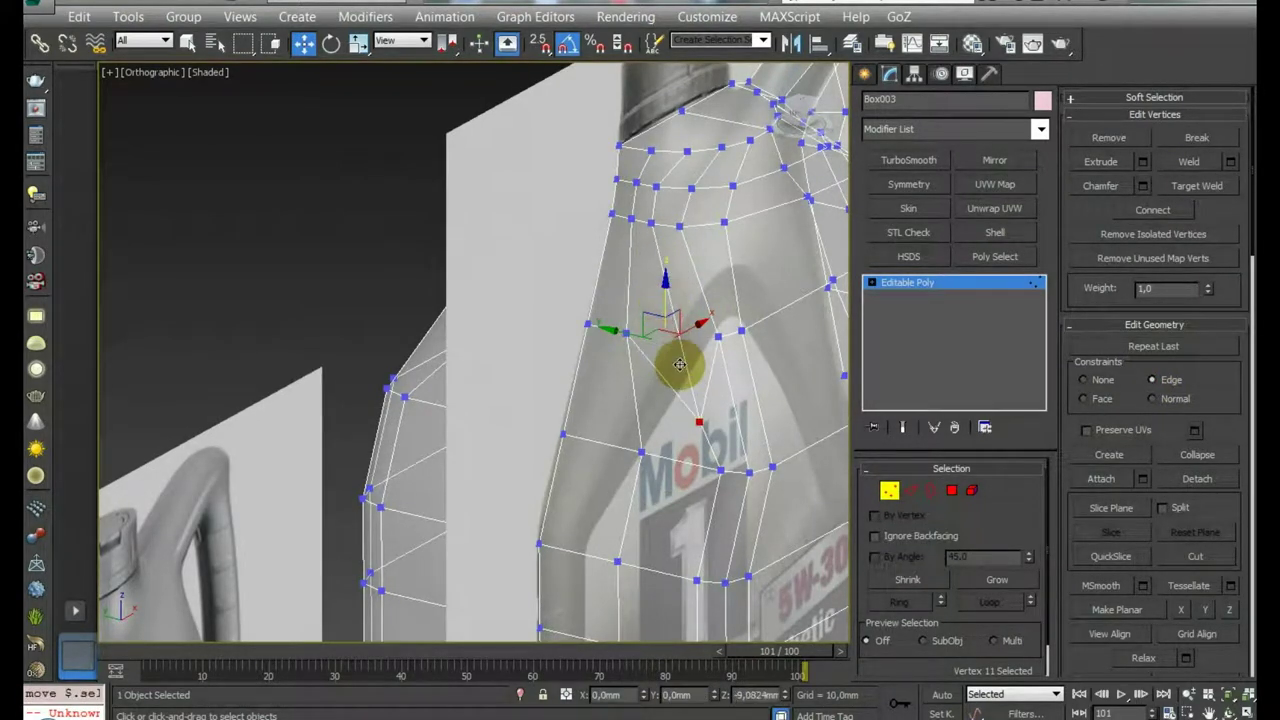
mouse_move(624, 331)
left_mouse_down()
mouse_move(636, 331)
mouse_move(653, 222)
mouse_move(633, 221)
left_mouse_up()
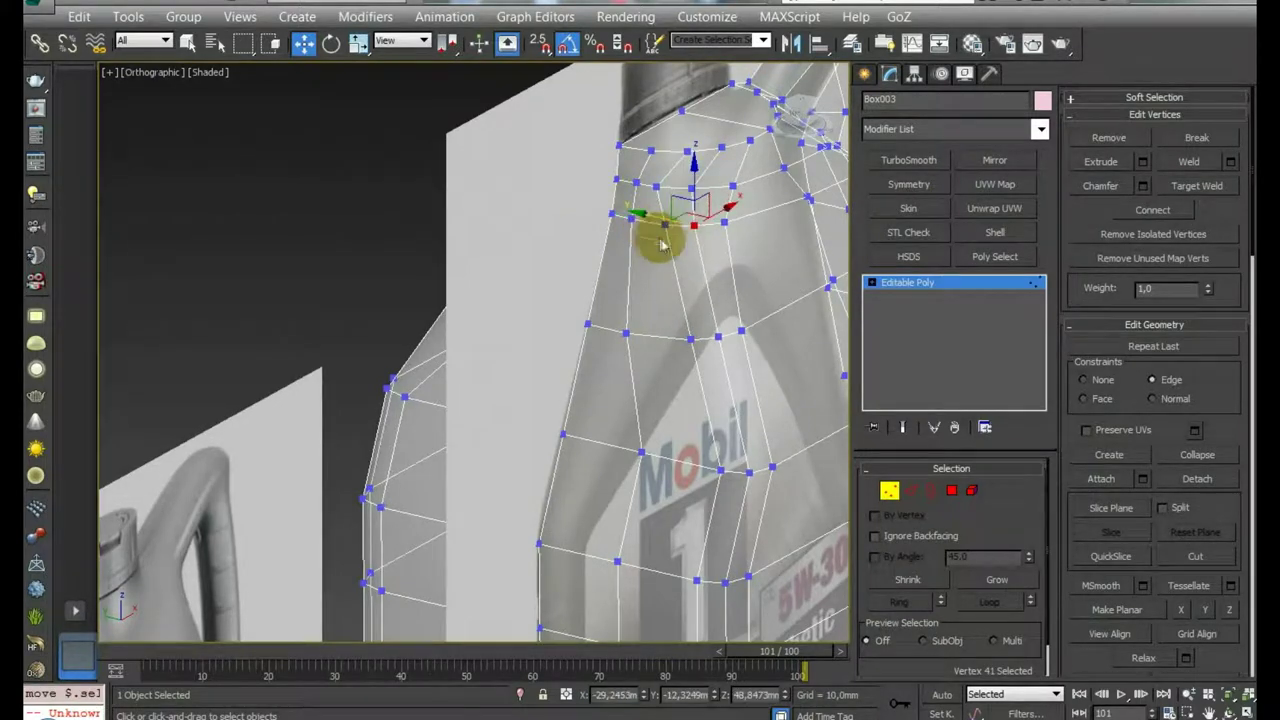
left_click_drag(638, 220, 651, 177)
Slide the top neck-ring vertices down along the neck, then reset constraints to None
left_click(728, 197)
left_click_drag(760, 169, 746, 208)
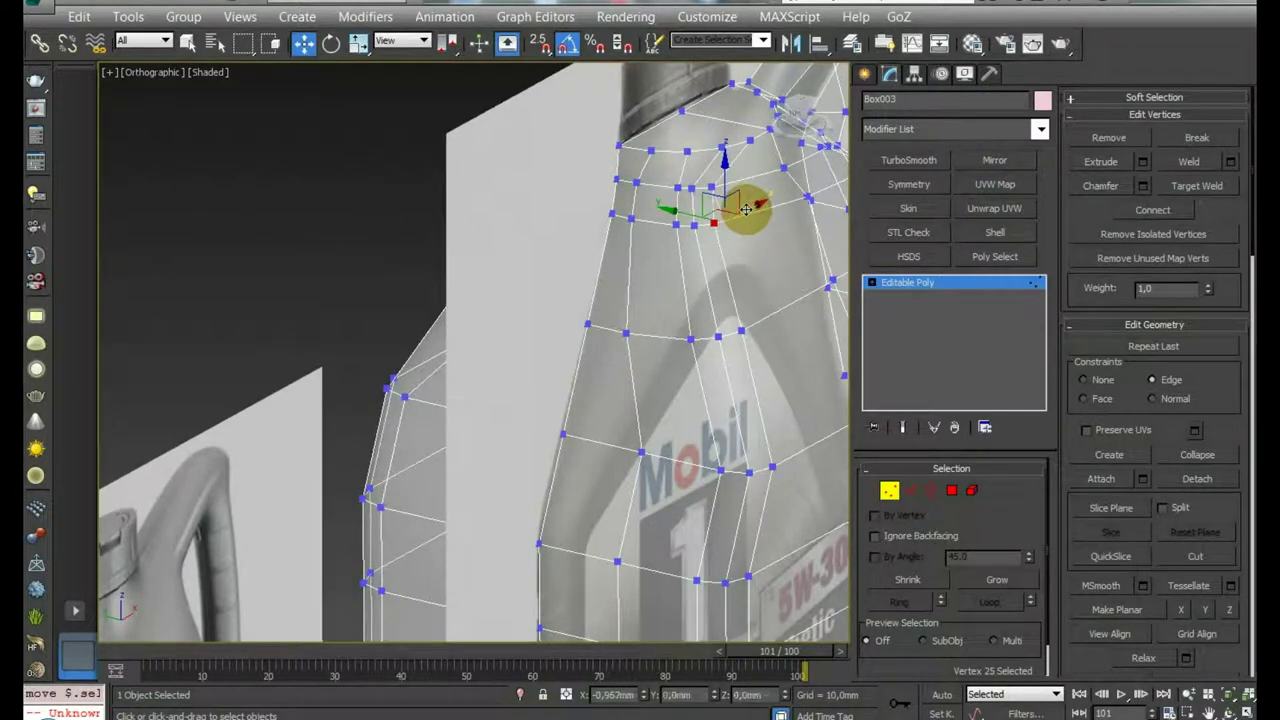
left_click(722, 147)
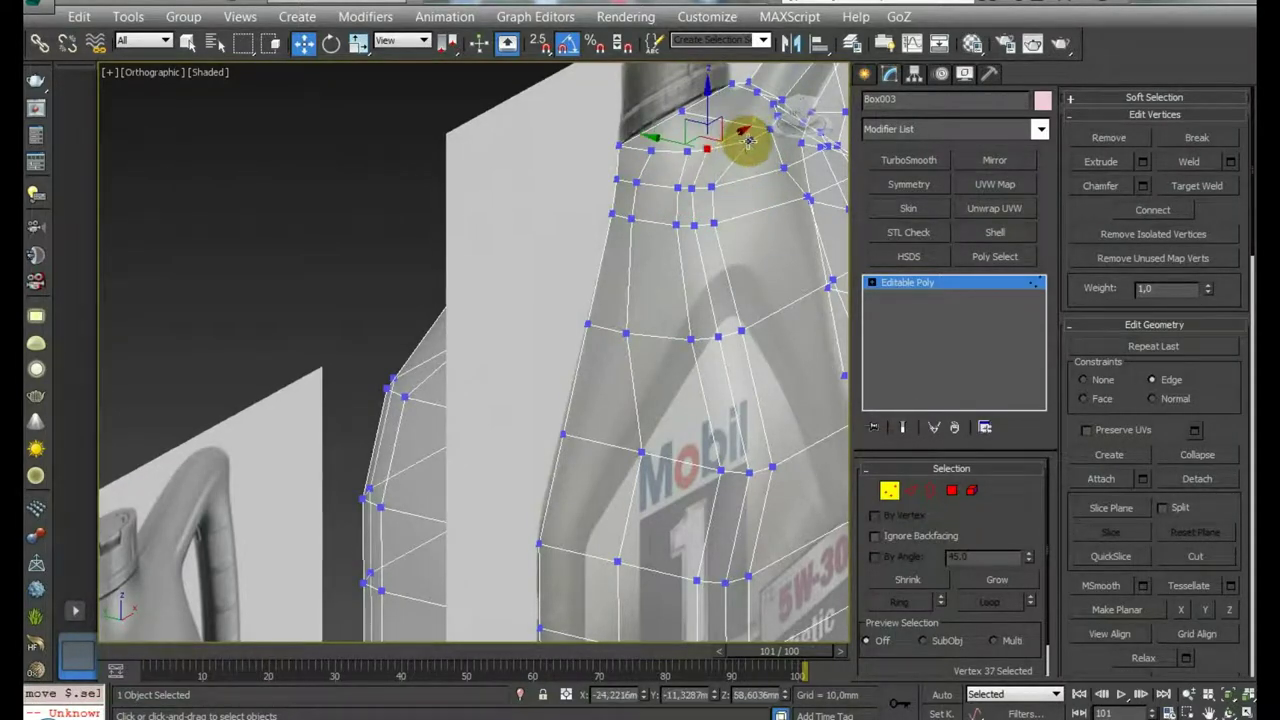
left_click(748, 140)
mouse_move(748, 140)
middle_mouse_down("alt")
mouse_move(800, 112)
mouse_move(694, 243)
mouse_move(597, 236)
mouse_move(603, 323)
middle_mouse_up("alt")
scroll(540, 310, "up", 3)
mouse_move(471, 294)
middle_mouse_down("alt")
mouse_move(565, 318)
mouse_move(563, 277)
middle_mouse_up("alt")
scroll(563, 277, "down", 3)
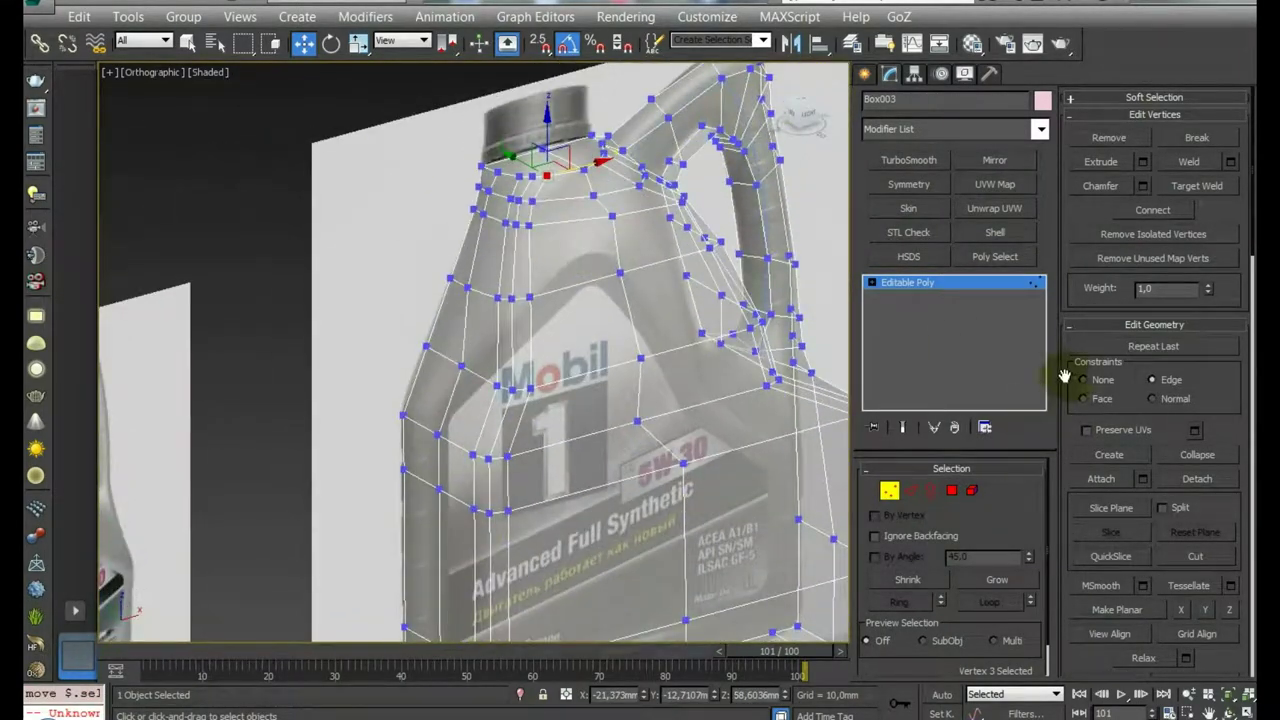
left_click(1082, 380)
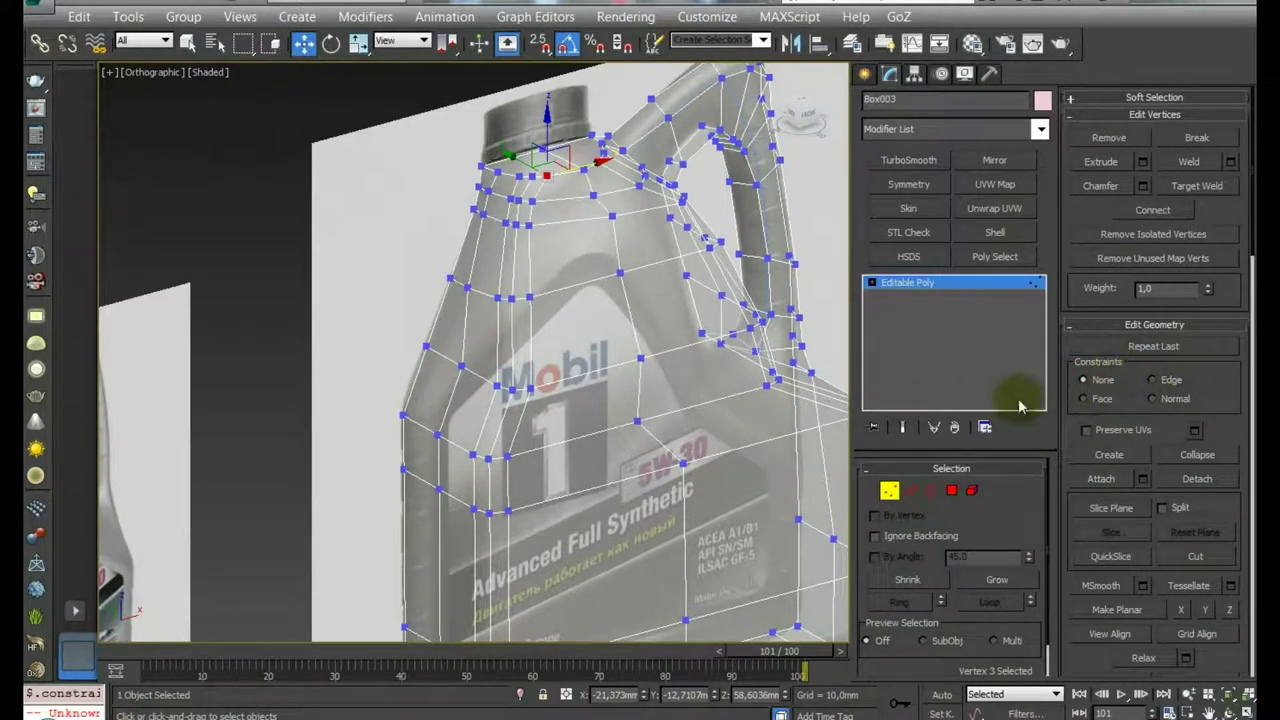
middle_click_drag(654, 291, 634, 300, "alt")
scroll(634, 300, "down", 2)
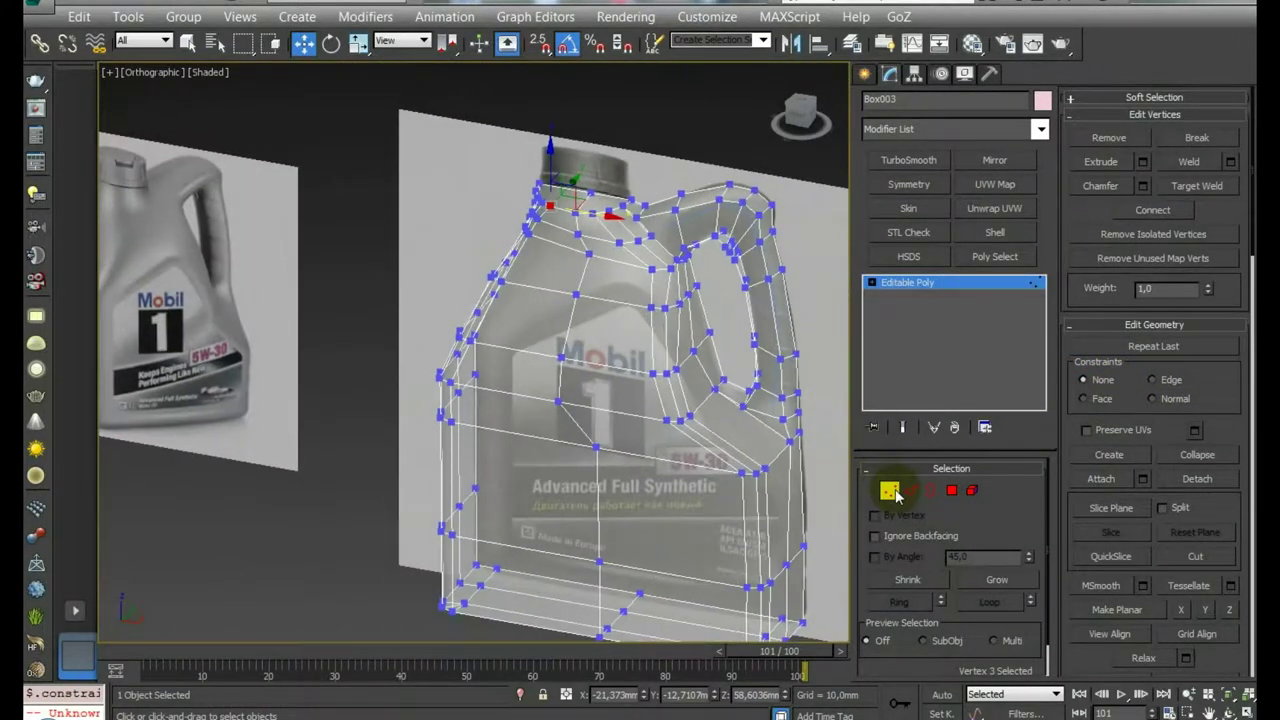
Show the jug opaque and isolated from the reference photos, then select all 256 vertices
left_click(889, 490)
left_click(692, 394)
key("alt+x")
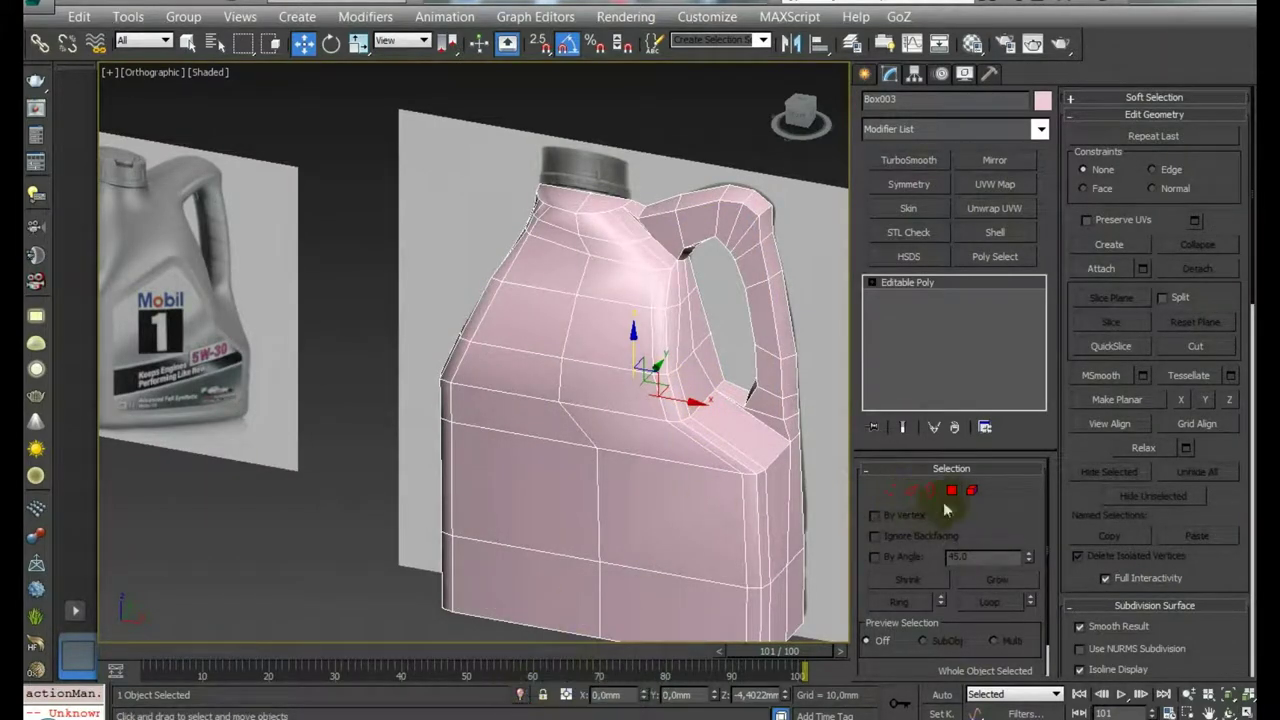
left_click(520, 694)
left_click(669, 400)
left_click(520, 405)
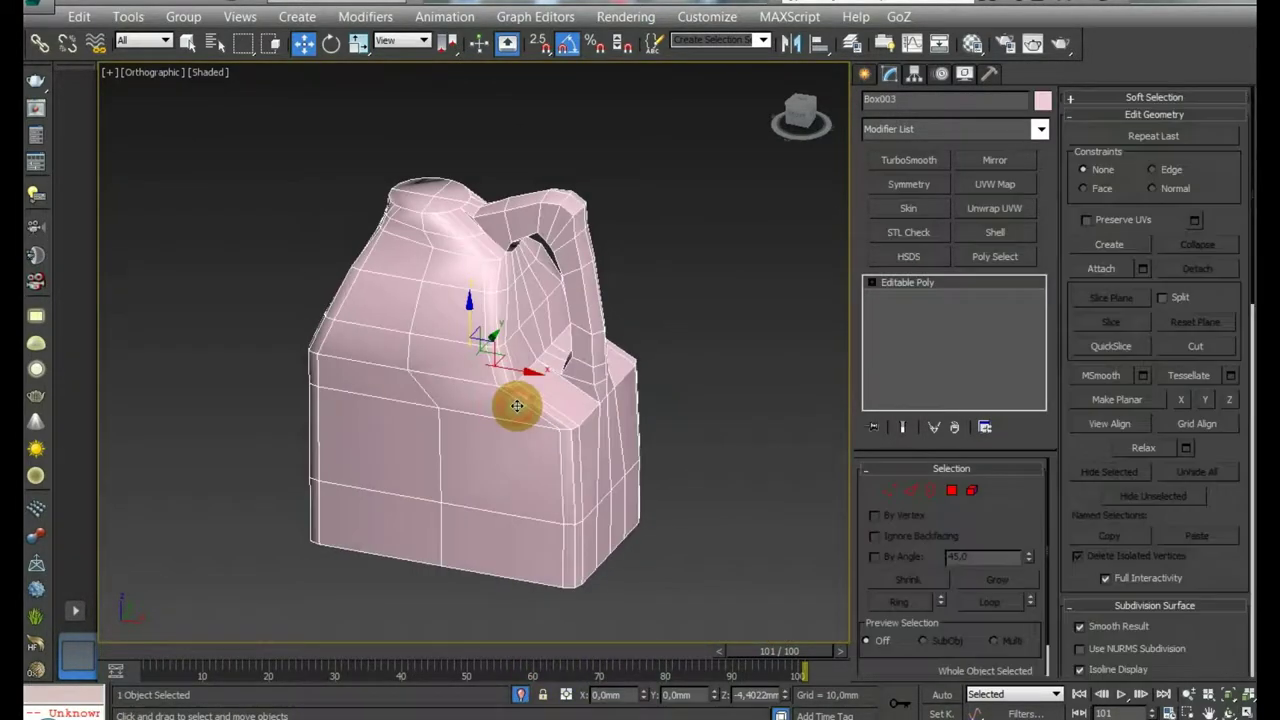
scroll(455, 243, "up", 5)
scroll(455, 243, "down", 2)
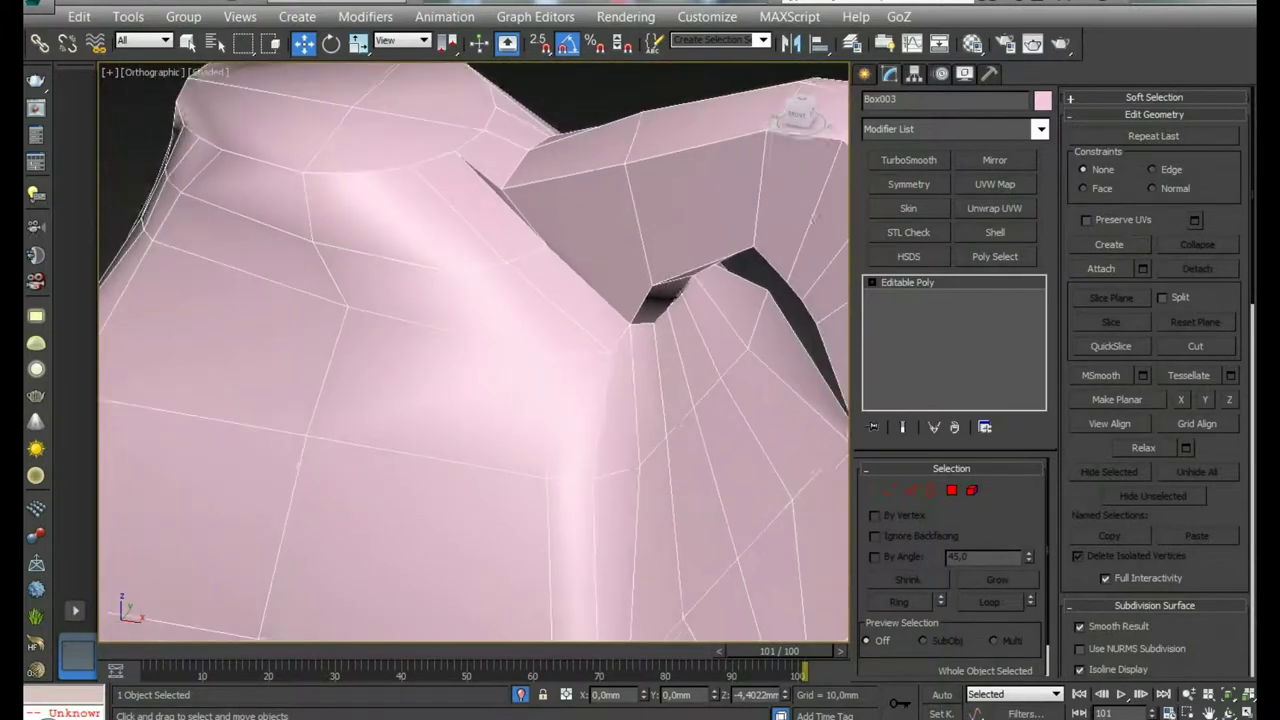
left_click(890, 492)
key("ctrl+a")
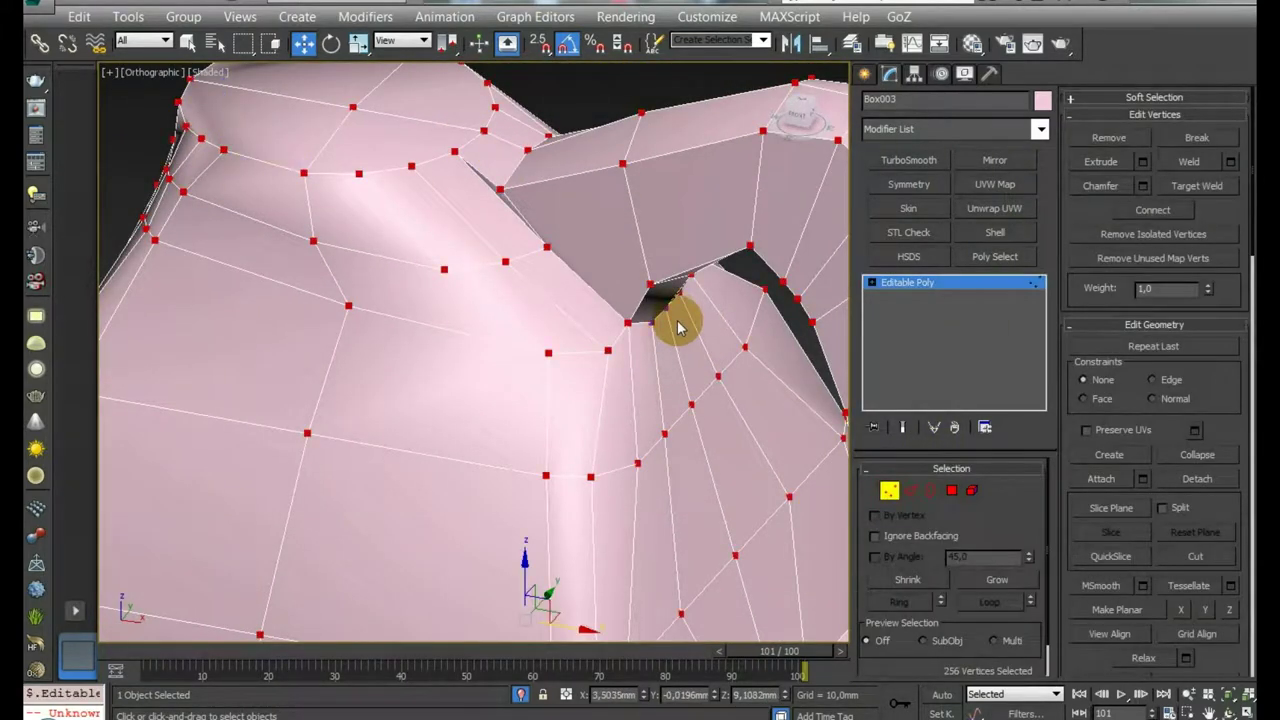
Weld all vertices at a 0,01mm threshold, keeping 256 vertices, and exit Vertex level
scroll(677, 320, "down", 5)
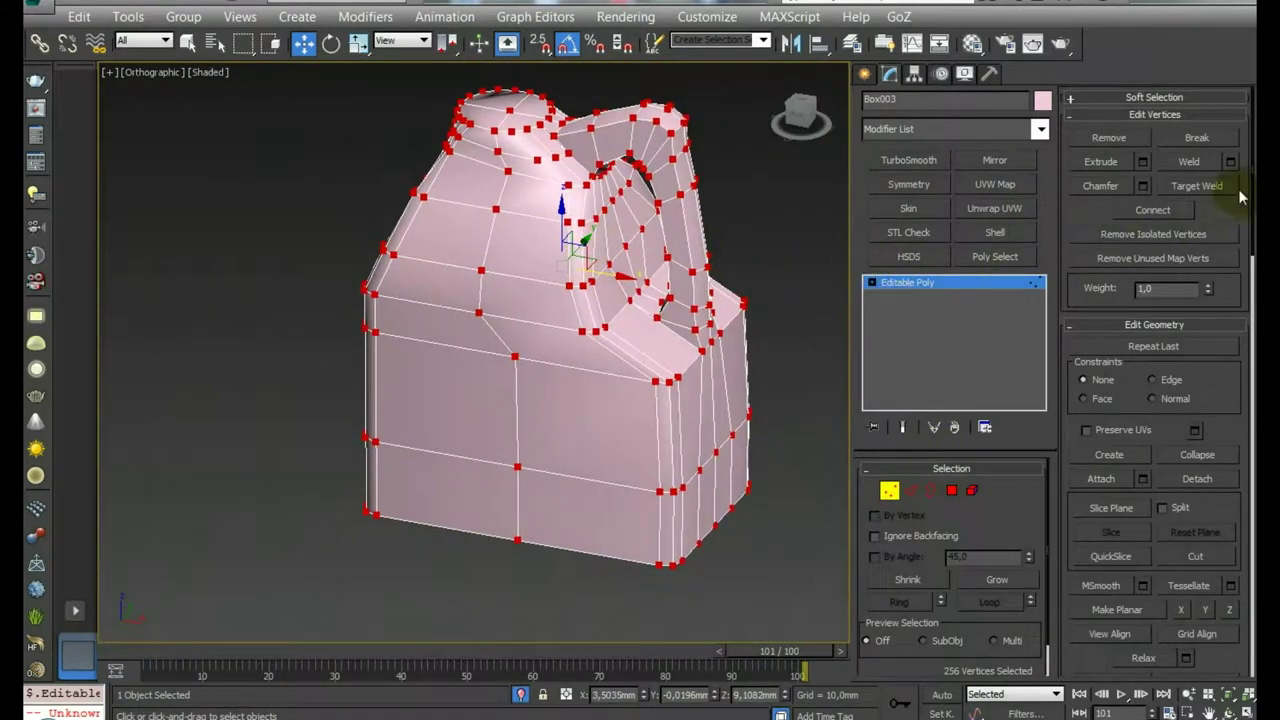
left_click(1231, 161)
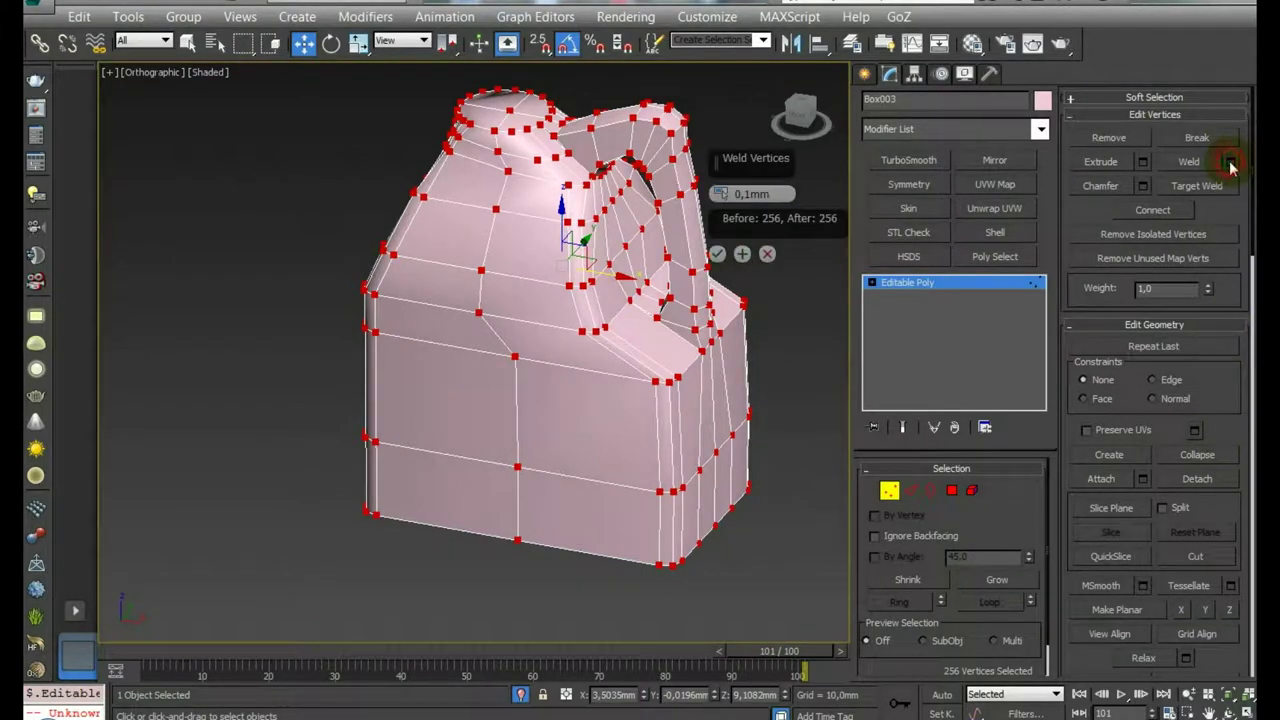
middle_click_drag(845, 195, 759, 227)
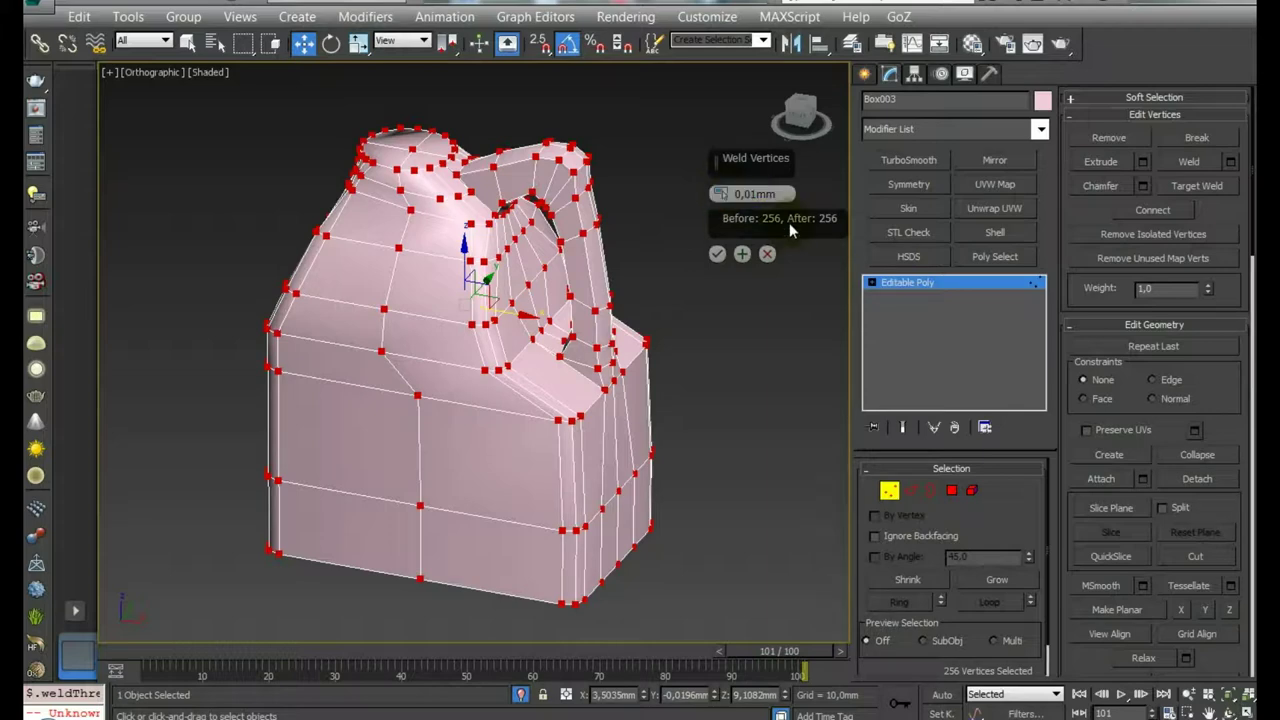
left_click(717, 254)
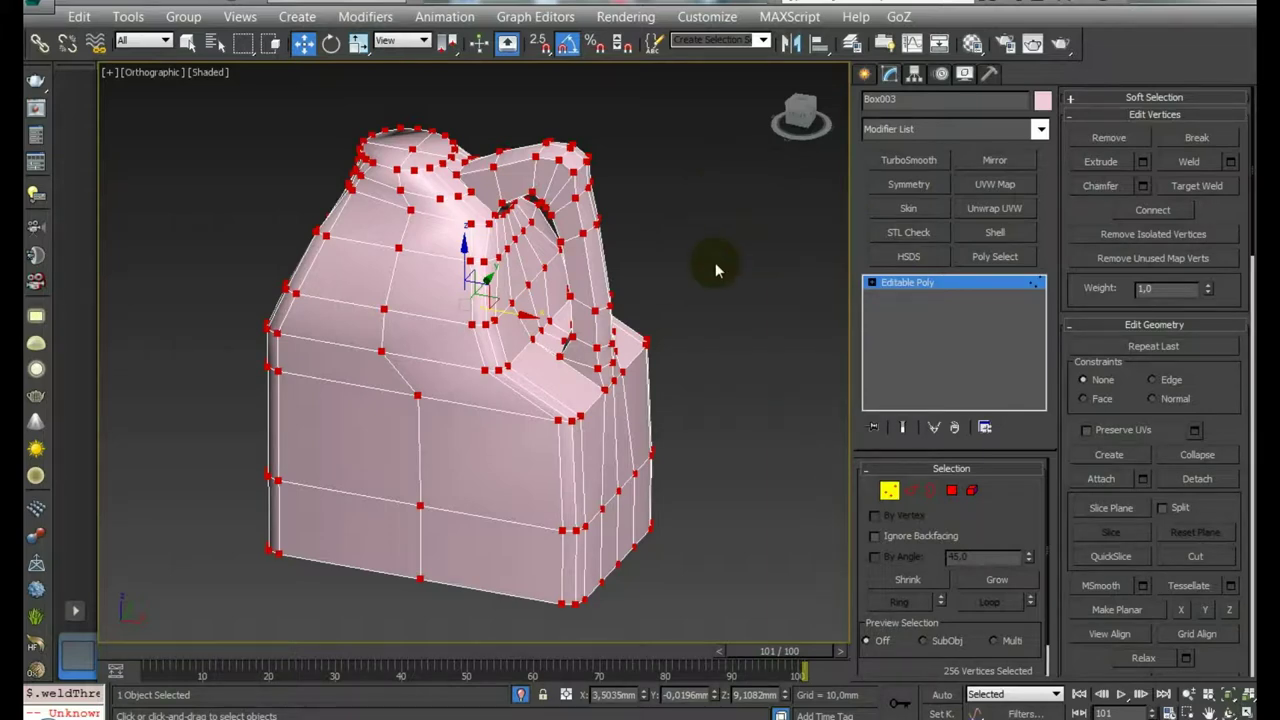
left_click(910, 286)
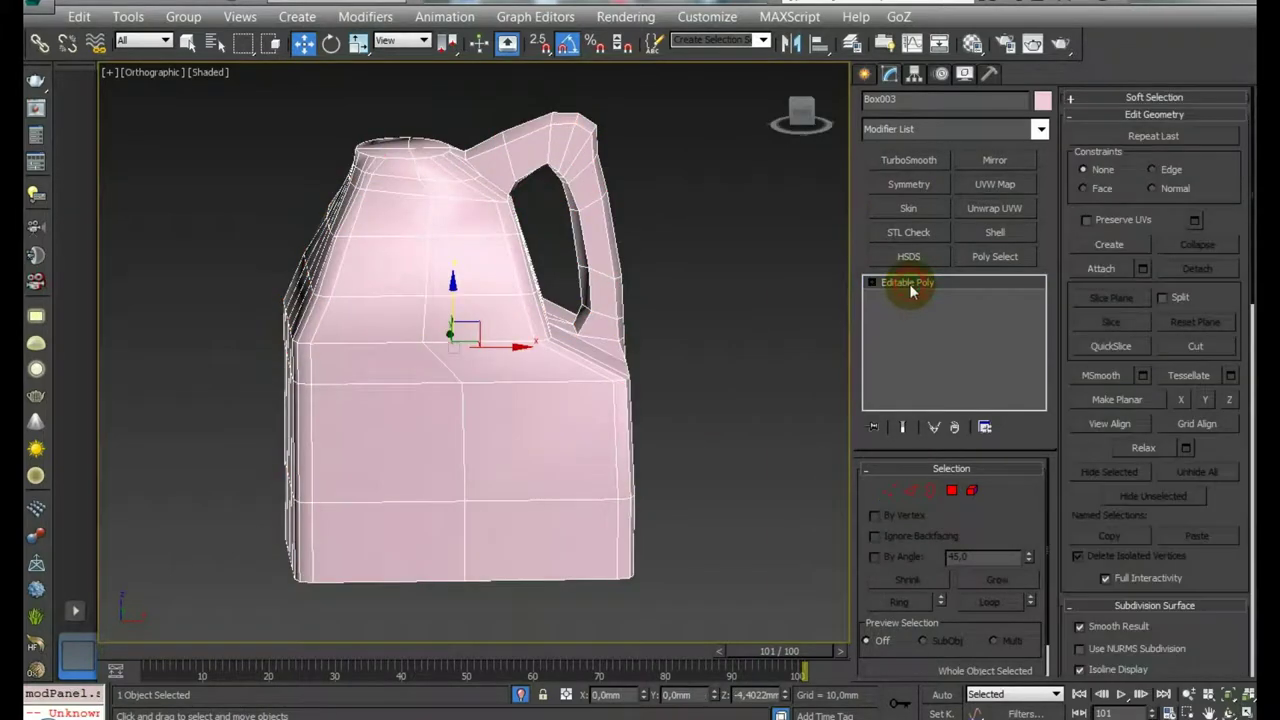
Add a TurboSmooth modifier to the jug and set Iterations to 2
left_click(907, 163)
mouse_move(798, 262)
middle_mouse_down("alt")
mouse_move(627, 328)
mouse_move(563, 334)
mouse_move(713, 320)
mouse_move(801, 371)
mouse_move(794, 334)
middle_mouse_up("alt")
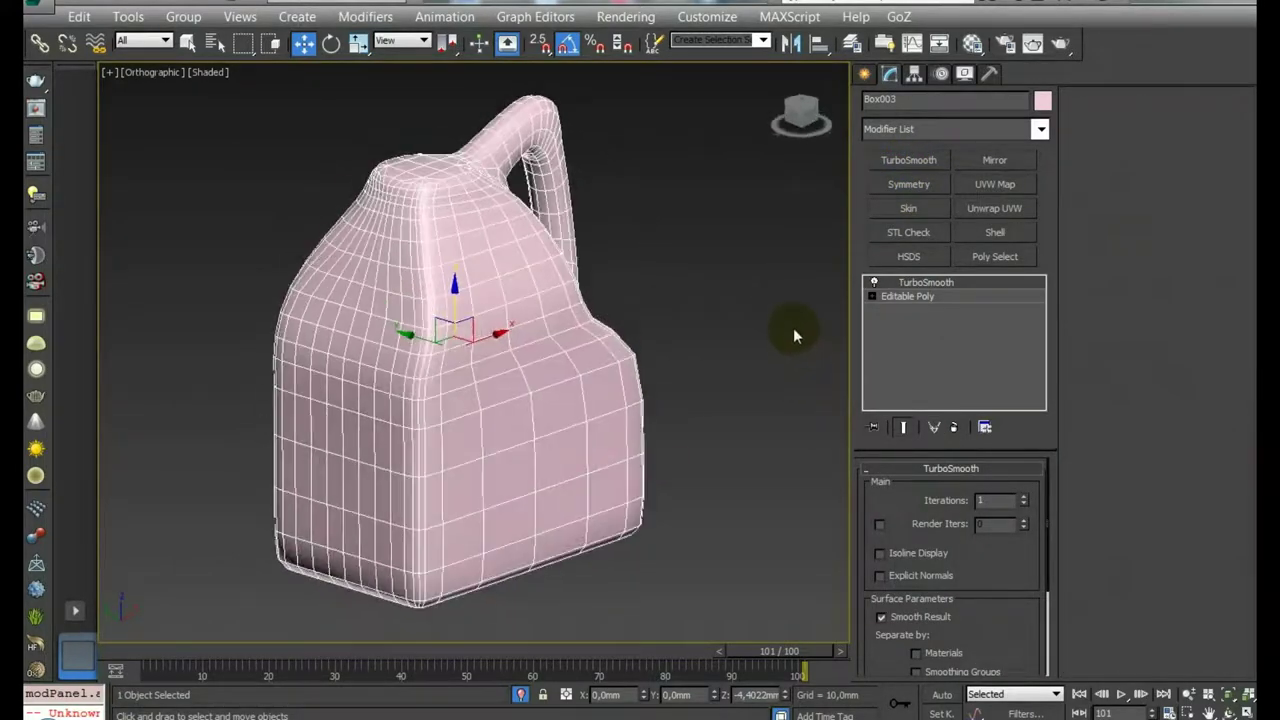
left_click(1023, 496)
mouse_move(777, 429)
middle_mouse_down("alt")
mouse_move(643, 374)
mouse_move(611, 318)
mouse_move(583, 383)
mouse_move(763, 371)
mouse_move(775, 350)
middle_mouse_up("alt")
Inspect the smoothed jug's body and handle from several angles at the TurboSmooth level
left_click(754, 310)
scroll(669, 330, "up", 4)
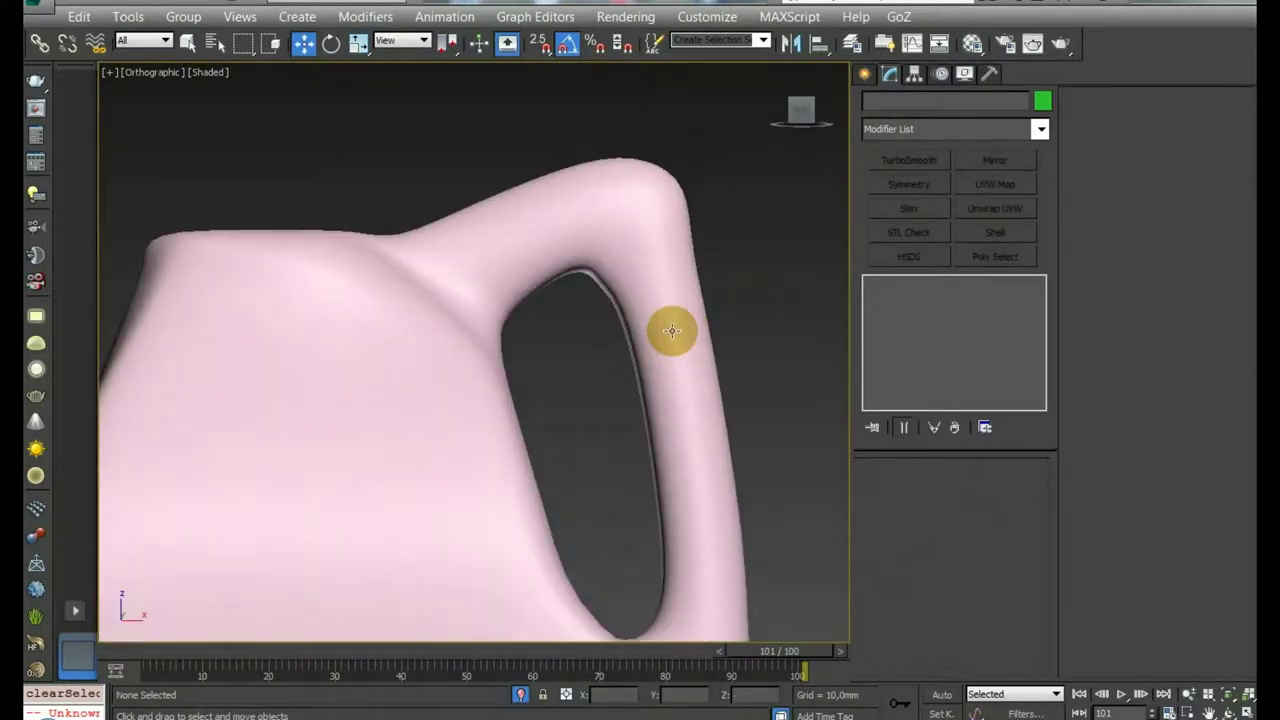
scroll(671, 331, "down", 2)
left_click(671, 330)
left_click(750, 443)
mouse_move(750, 443)
middle_mouse_down("alt")
mouse_move(674, 385)
mouse_move(683, 423)
mouse_move(629, 409)
mouse_move(736, 377)
middle_mouse_up("alt")
left_click(683, 423)
left_click(737, 385)
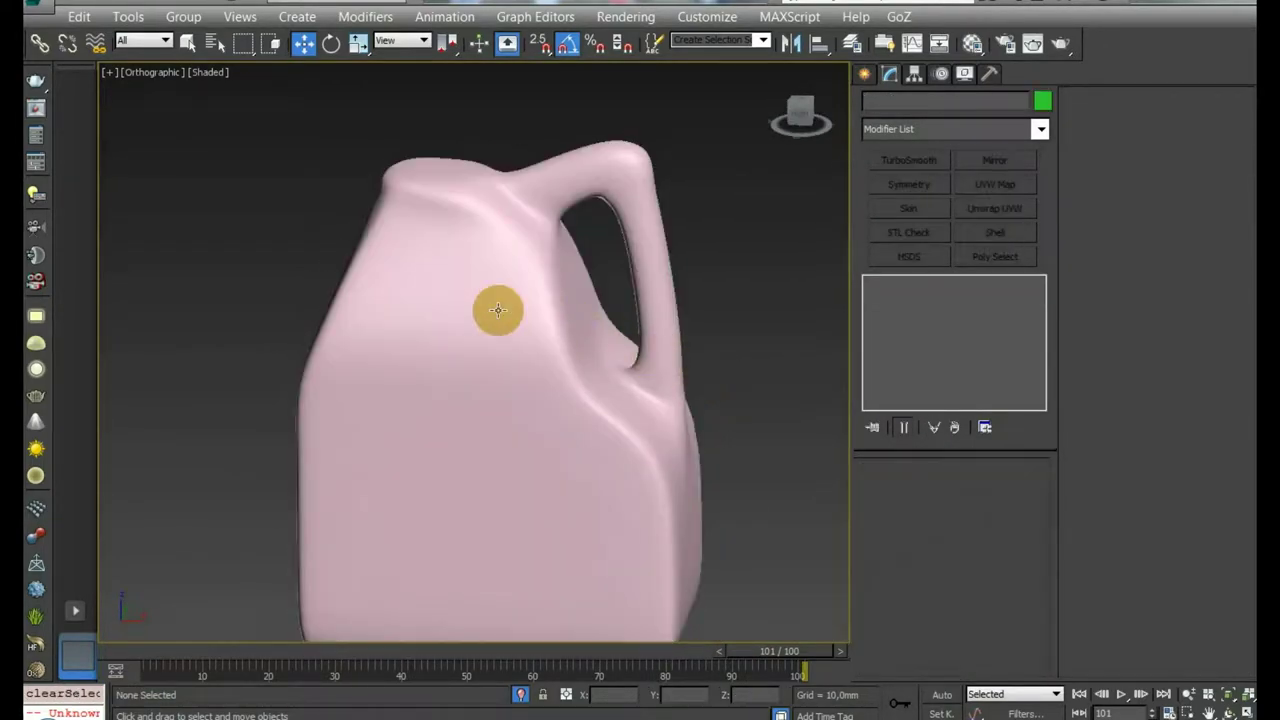
left_click(497, 310)
middle_click_drag(497, 310, 503, 343, "alt")
key("4")
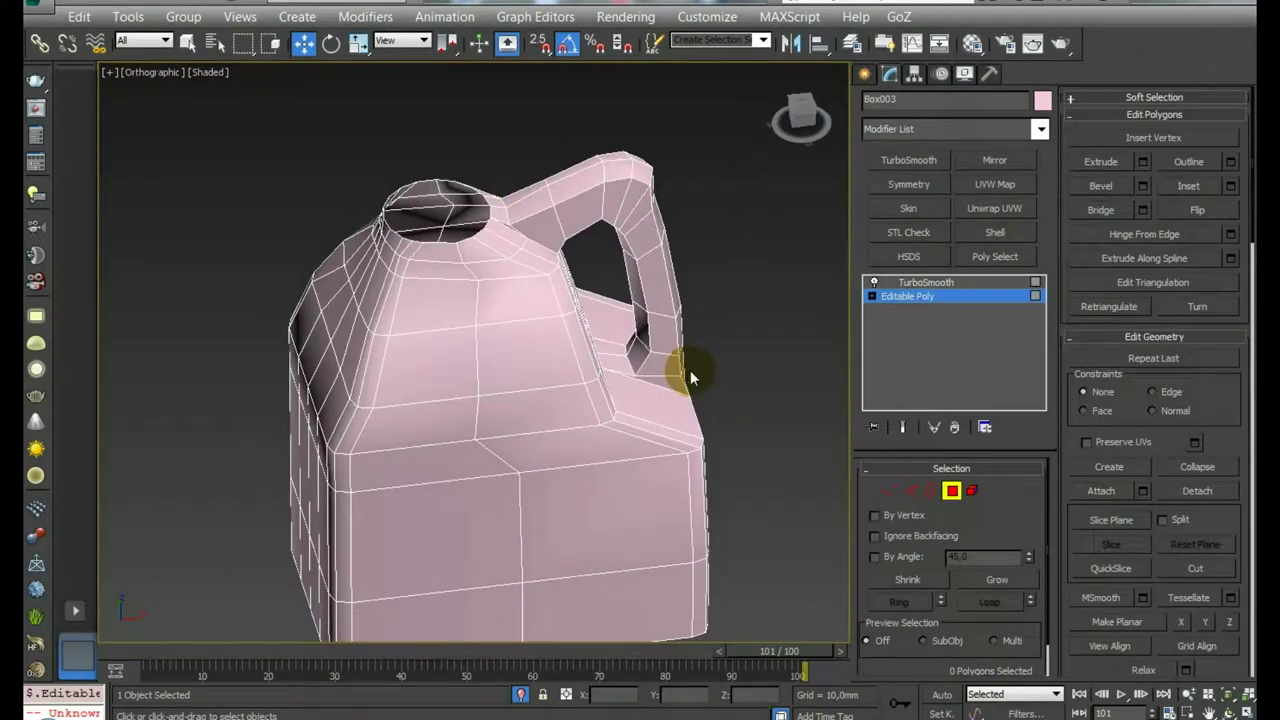
left_click(953, 495)
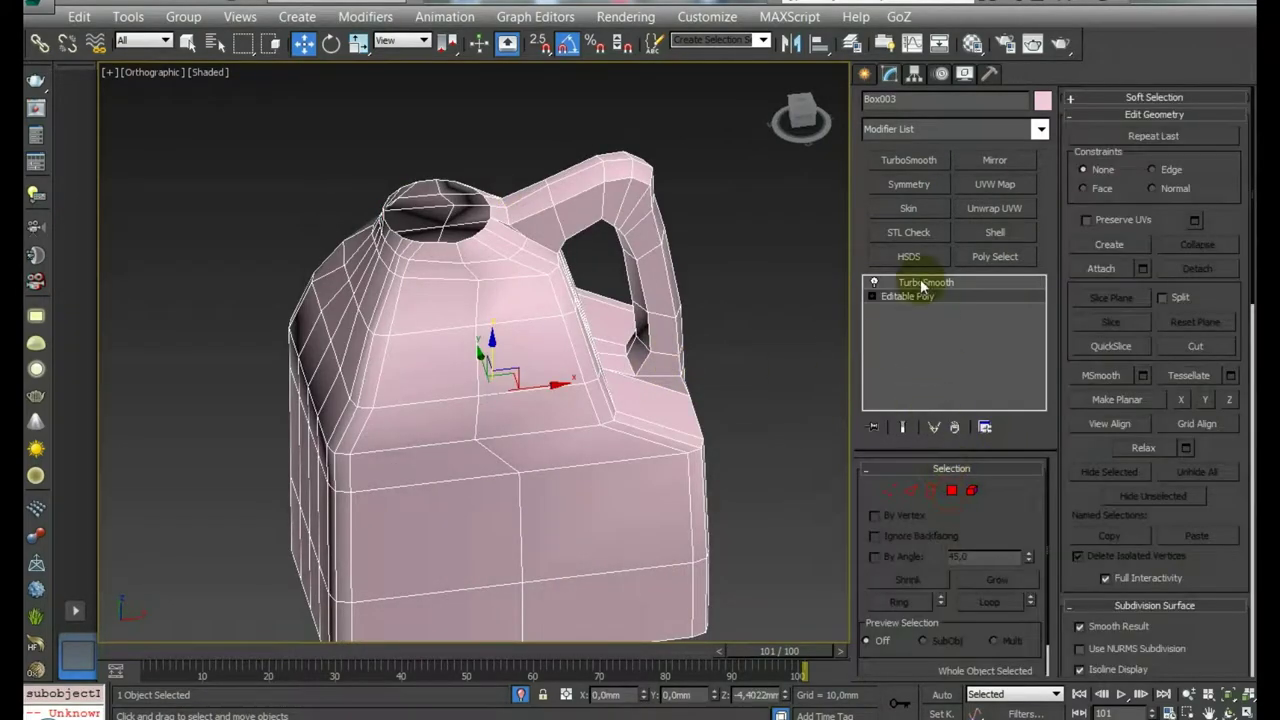
left_click(920, 283)
left_click(776, 372)
left_click(514, 329)
mouse_move(514, 329)
middle_mouse_down("alt")
mouse_move(563, 263)
mouse_move(543, 277)
mouse_move(666, 271)
mouse_move(429, 286)
mouse_move(729, 294)
middle_mouse_up("alt")
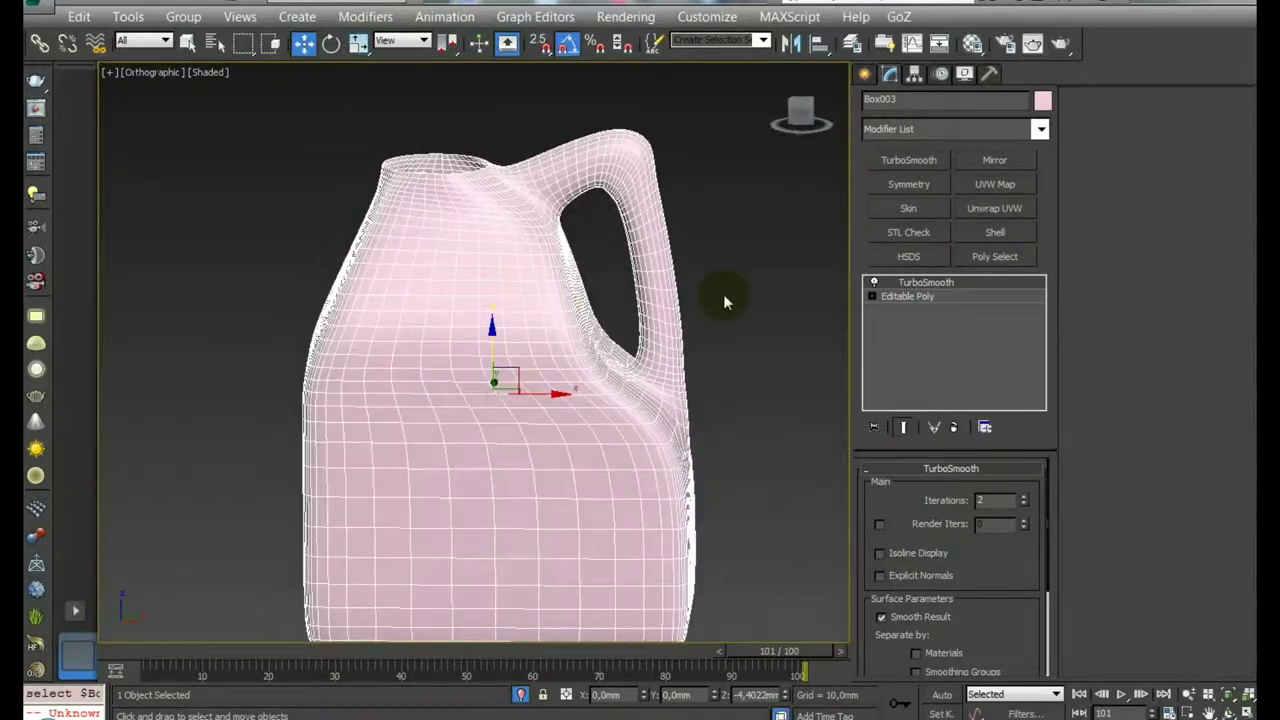
Select the jug and drop back to the Editable Poly base level in the stack
left_click(725, 297)
mouse_move(663, 320)
middle_mouse_down("alt")
mouse_move(451, 378)
mouse_move(320, 354)
mouse_move(329, 320)
mouse_move(474, 357)
mouse_move(597, 354)
mouse_move(657, 380)
mouse_move(474, 369)
mouse_move(541, 361)
middle_mouse_up("alt")
left_click(474, 369)
scroll(541, 361, "up", 3)
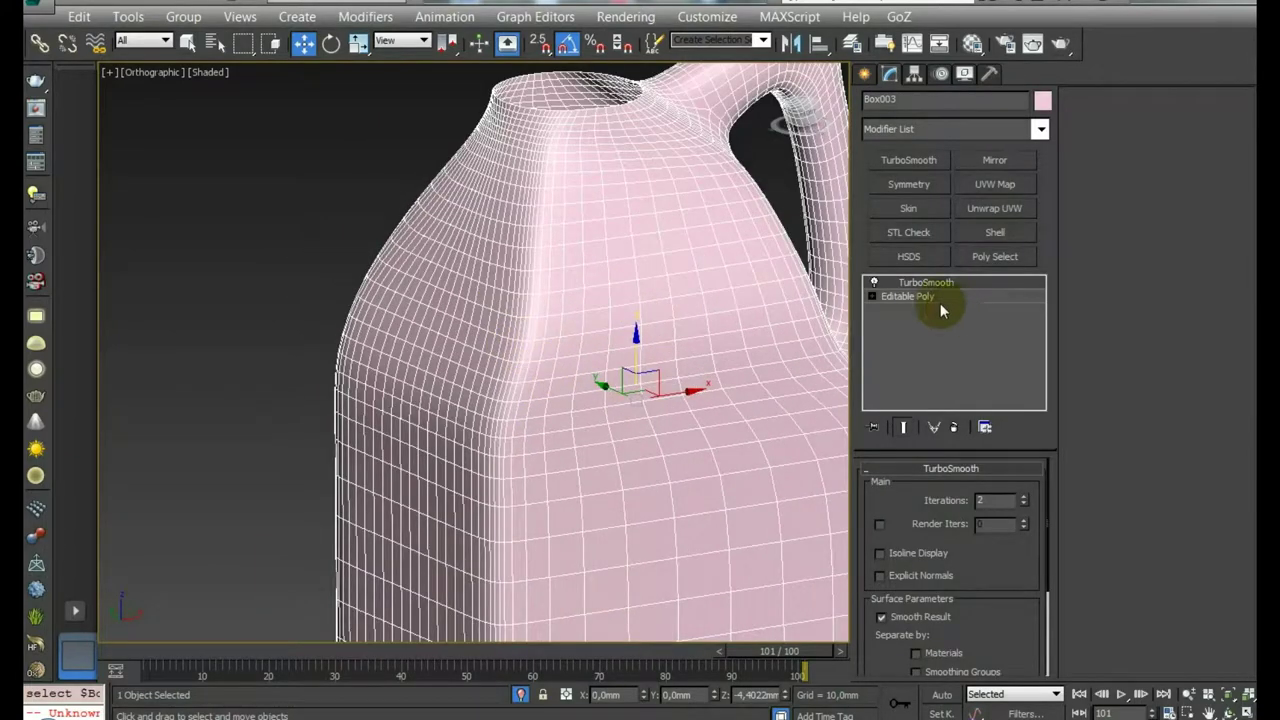
left_click(907, 297)
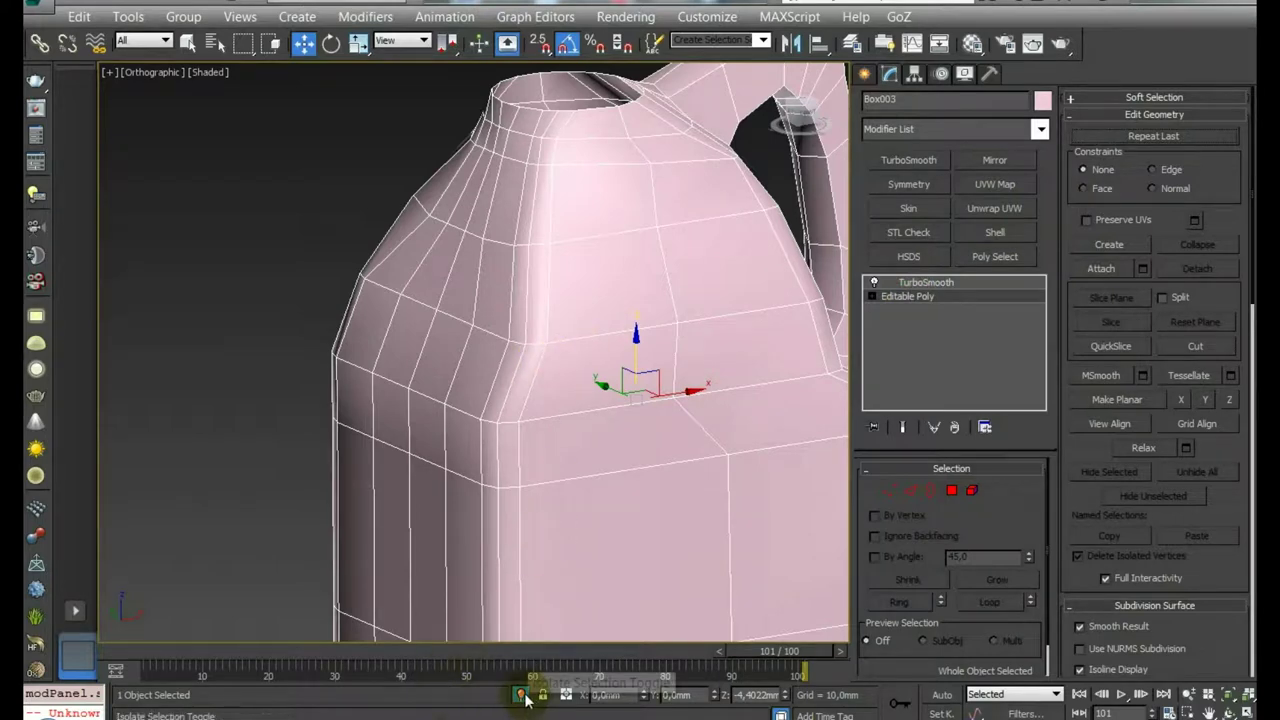
Compare the jug against the Mobil reference photos up close, then enter Vertex mode
scroll(543, 563, "down", 3)
middle_click_drag(543, 563, 261, 379, "alt")
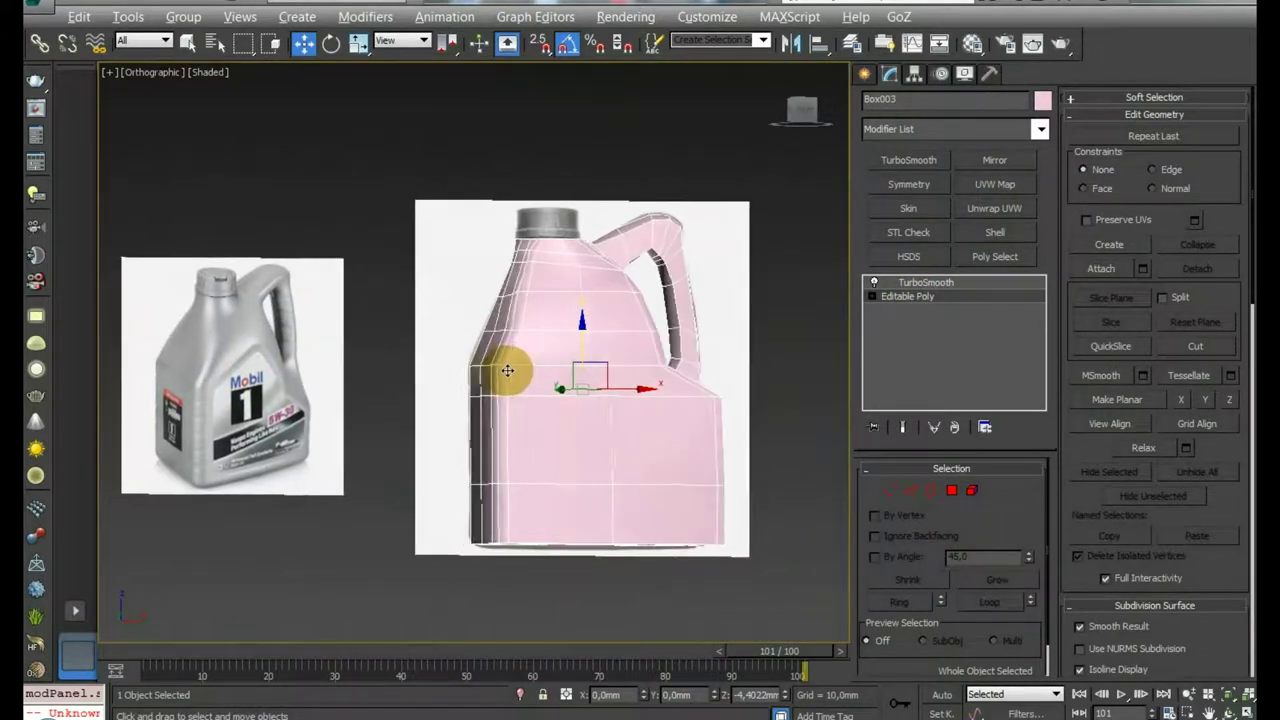
scroll(228, 375, "up", 5)
scroll(509, 286, "down", 5)
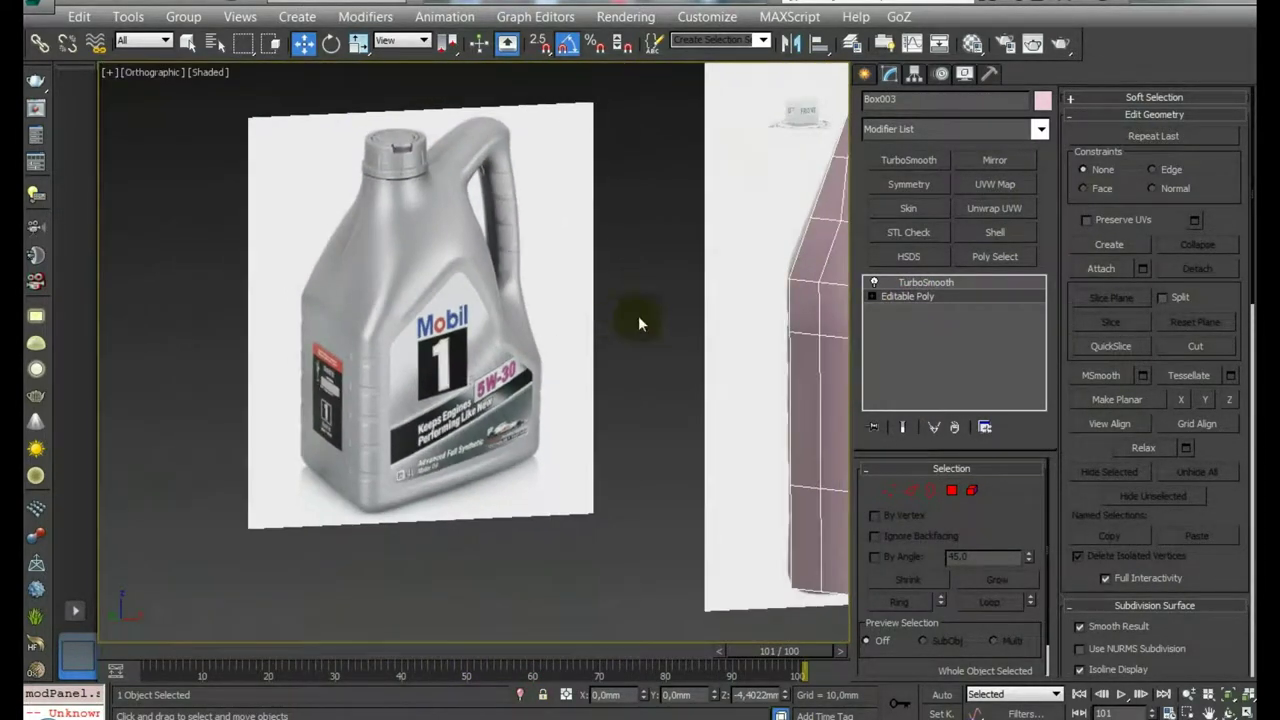
scroll(637, 323, "up", 3)
scroll(623, 380, "up", 1)
mouse_move(749, 371)
middle_mouse_down("alt")
mouse_move(578, 380)
mouse_move(694, 336)
middle_mouse_up("alt")
scroll(578, 380, "up", 2)
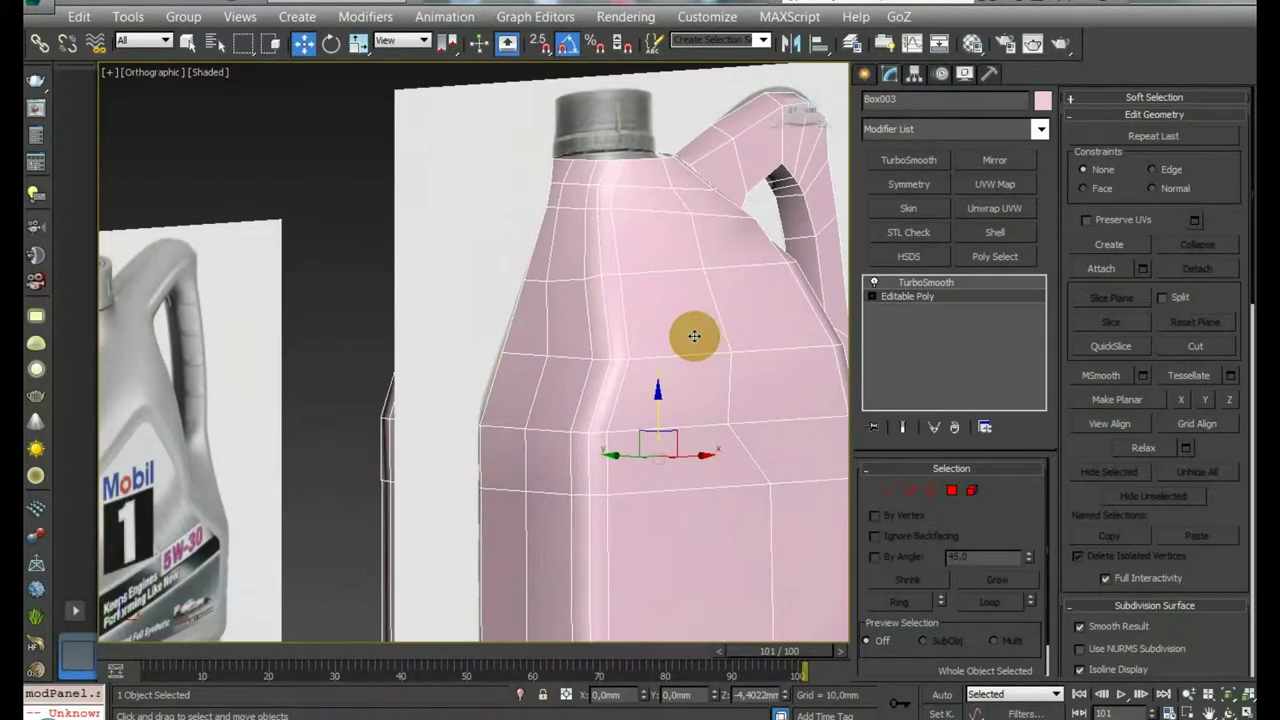
left_click(887, 491)
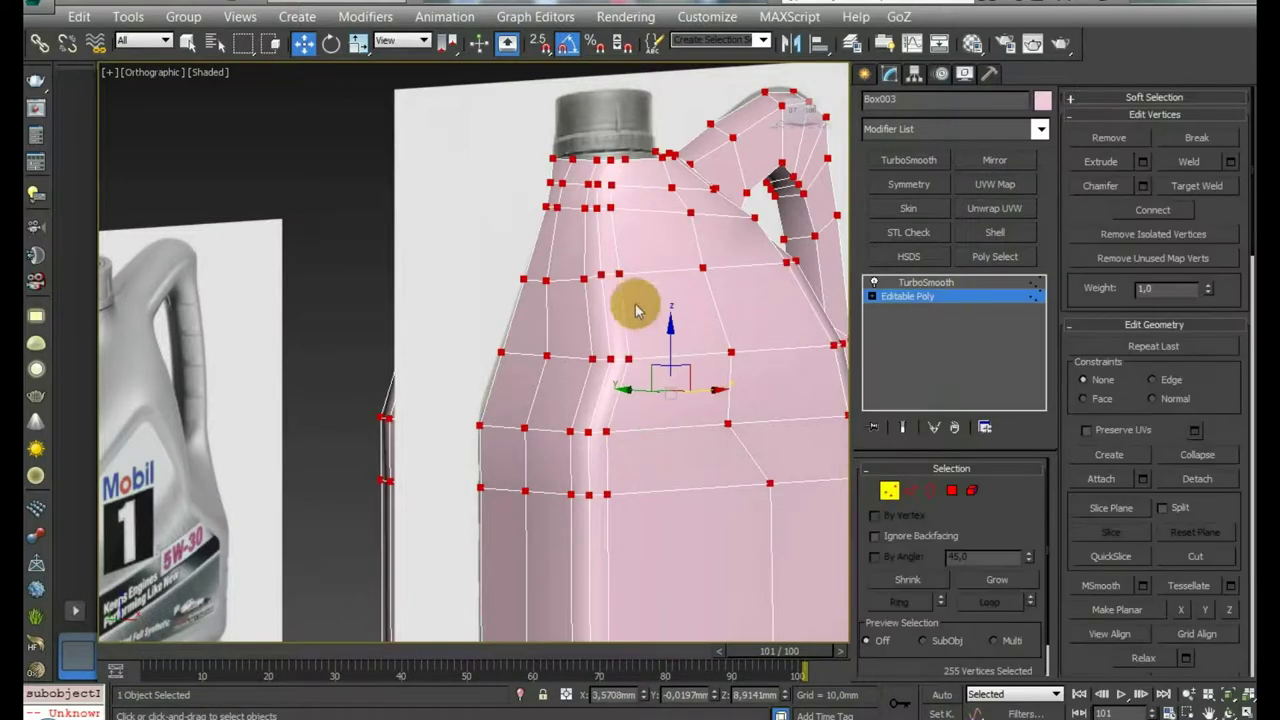
From the front view, window-select the jug's left-half polygons and delete them
left_click(953, 488)
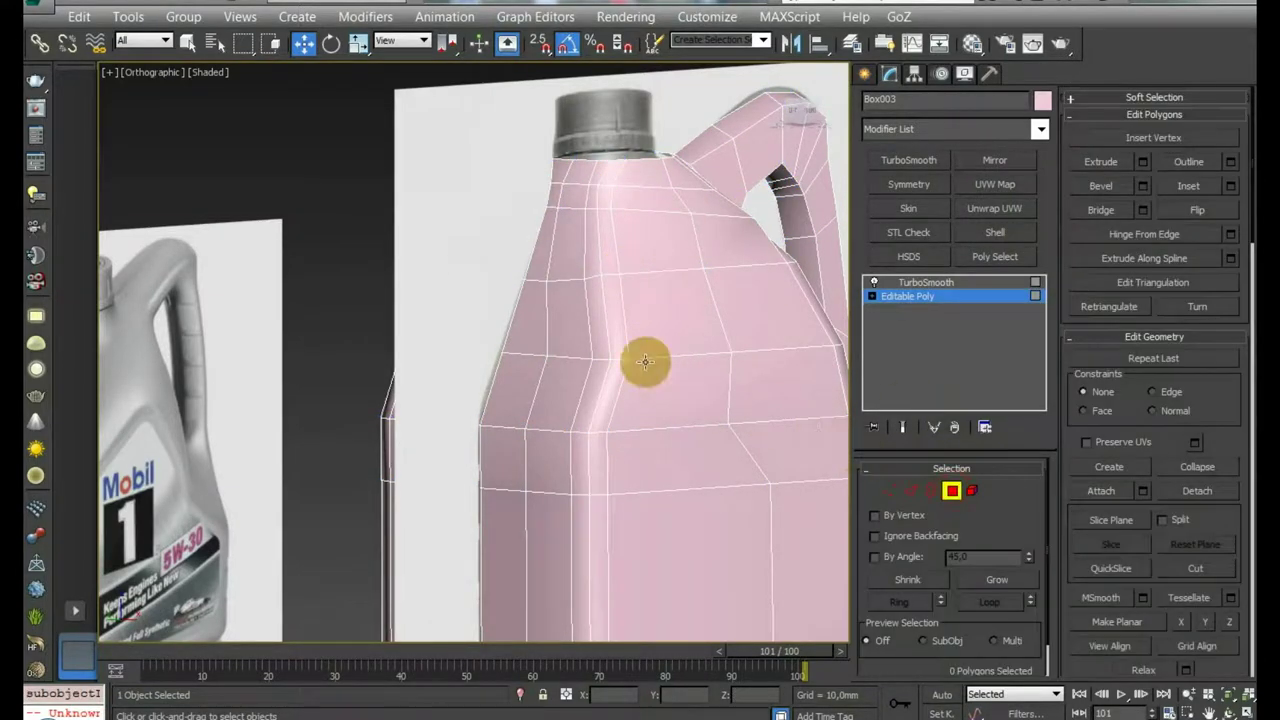
middle_click_drag(643, 366, 752, 128, "alt")
left_click(800, 118)
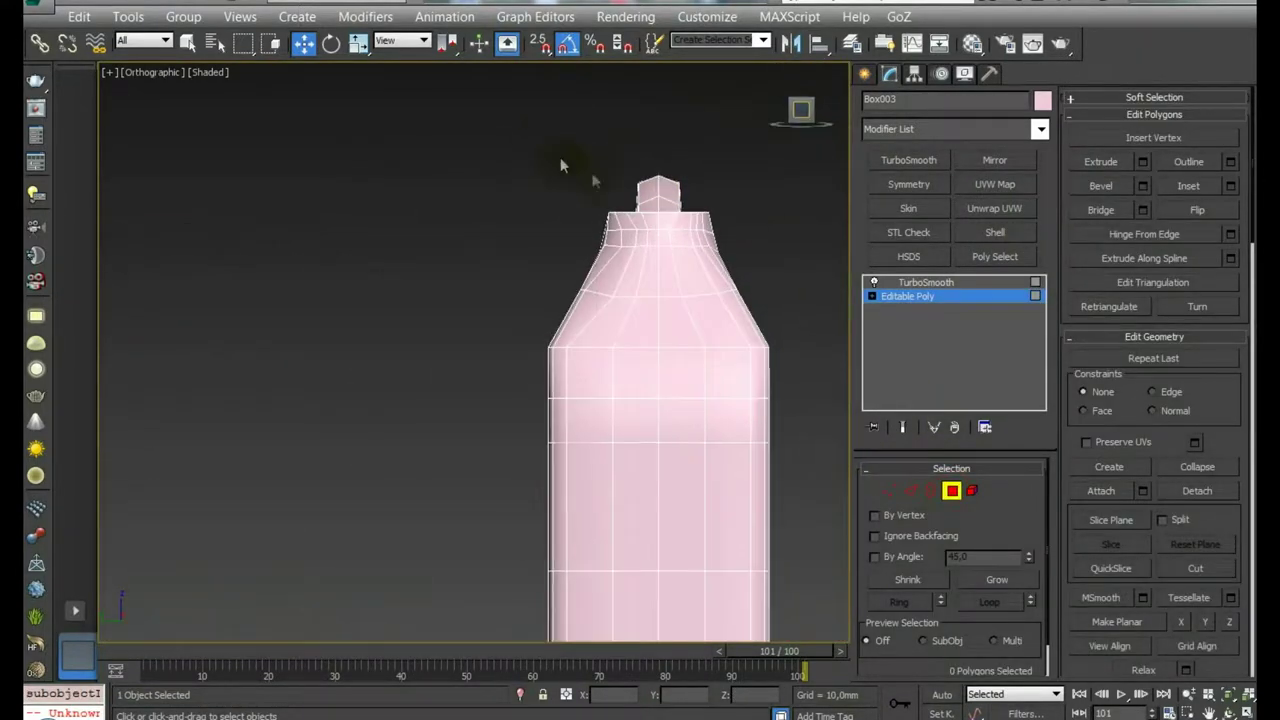
left_click_drag(523, 94, 609, 571)
middle_click_drag(703, 563, 663, 336)
scroll(660, 500, "down", 3)
left_click_drag(529, 136, 657, 486)
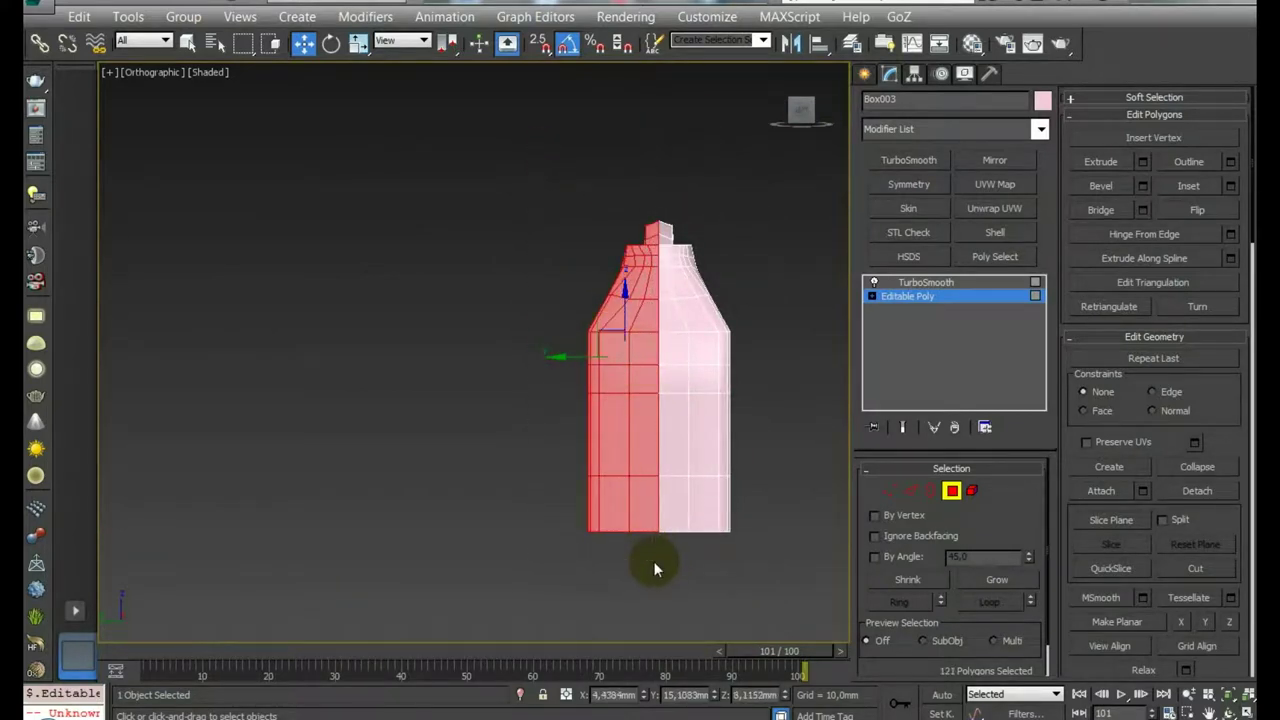
key("Delete")
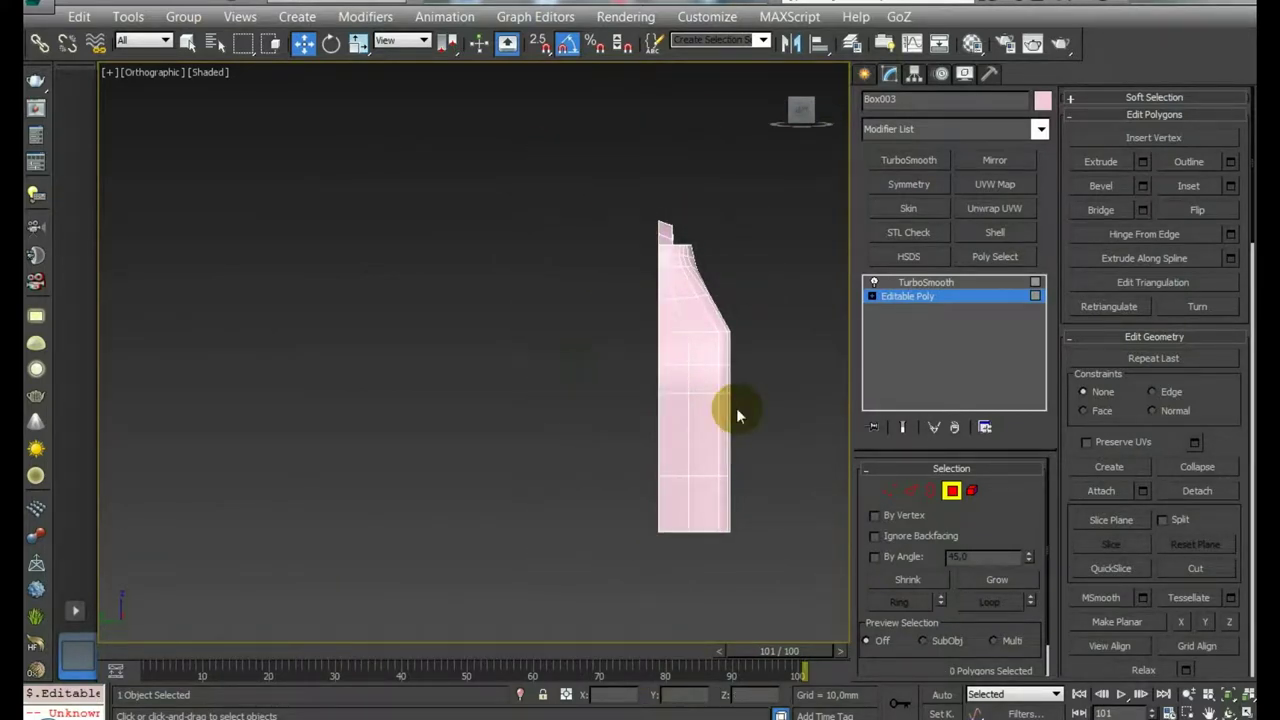
Zoom in on the jug's bottom corner and switch to Edge mode
mouse_move(734, 429)
middle_mouse_down("alt")
mouse_move(769, 333)
mouse_move(752, 375)
mouse_move(500, 386)
mouse_move(668, 427)
middle_mouse_up("alt")
scroll(668, 427, "up", 2)
scroll(660, 410, "up", 5)
scroll(655, 395, "up", 3)
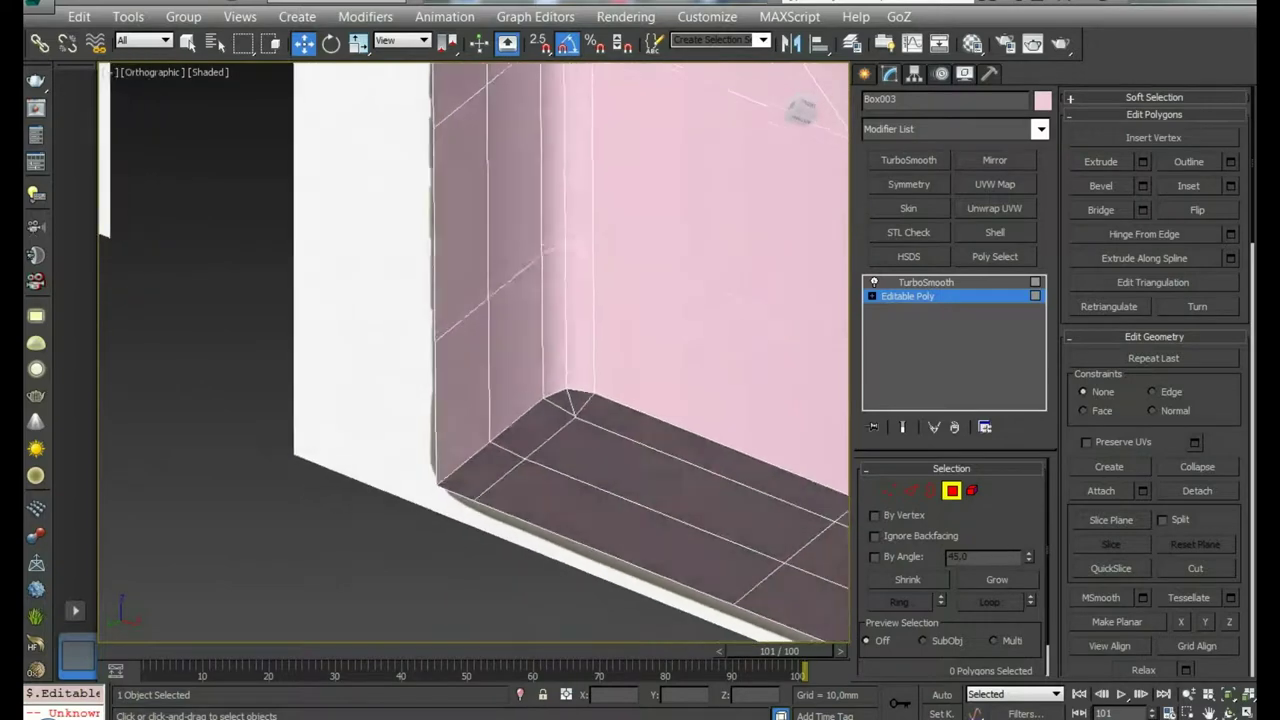
scroll(651, 385, "up", 1)
mouse_move(651, 385)
middle_mouse_down()
mouse_move(564, 337)
mouse_move(660, 340)
mouse_move(464, 506)
middle_mouse_up()
left_click(896, 488)
Chamfer the jug's bottom edge loop at 3.429 mm with 2 segments
double_click(545, 348)
left_click(1142, 212)
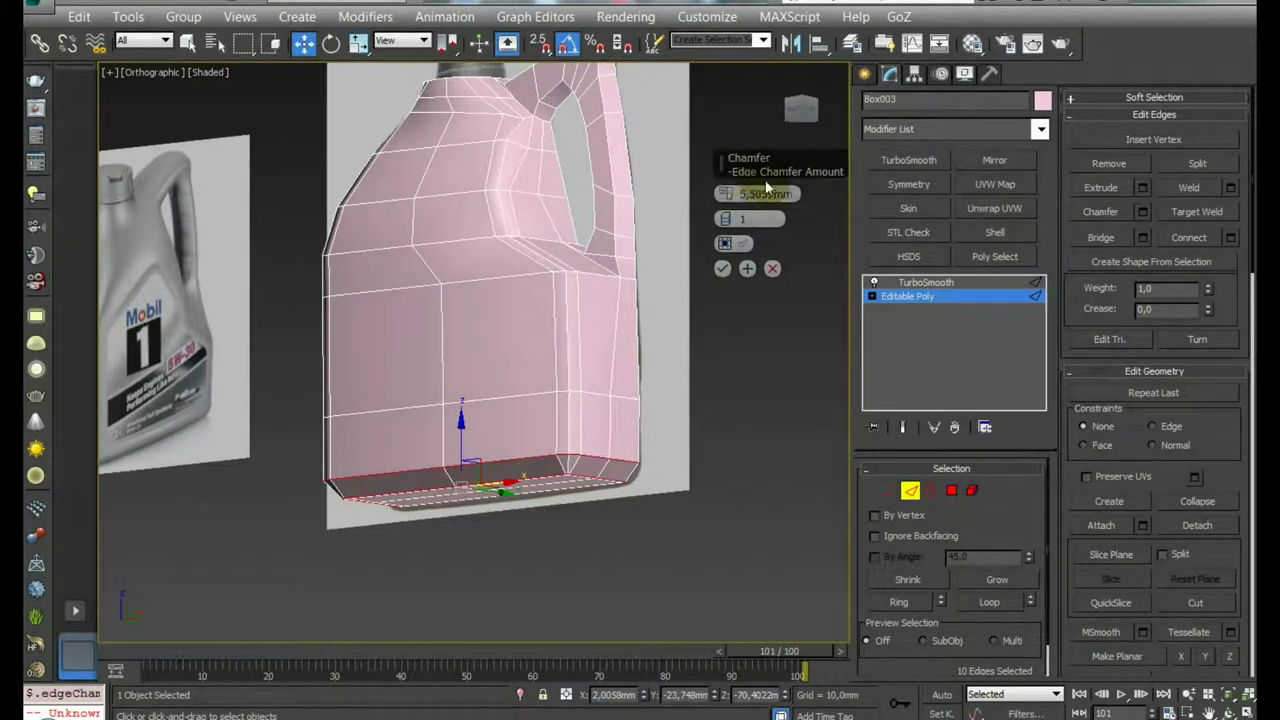
left_click_drag(726, 221, 727, 224)
mouse_move(651, 363)
middle_mouse_down("alt")
mouse_move(652, 386)
mouse_move(909, 183)
middle_mouse_up("alt")
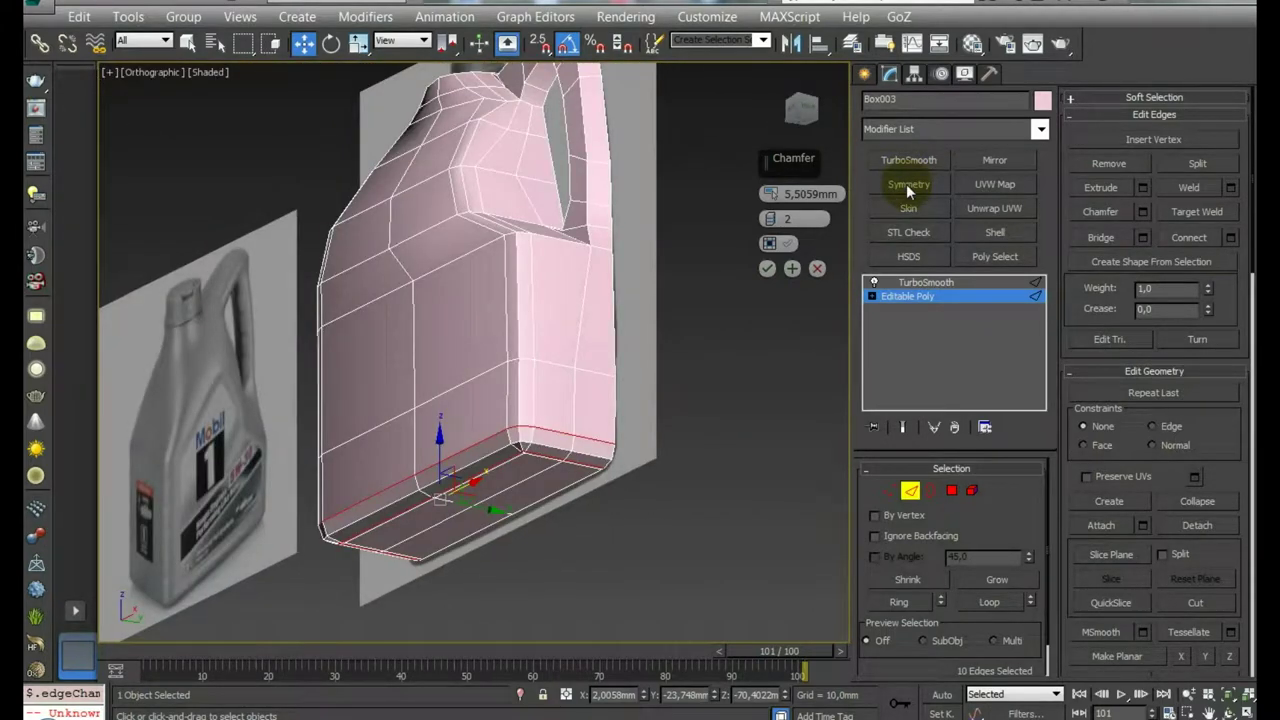
middle_click_drag(909, 190, 686, 391, "alt")
scroll(686, 391, "up", 5)
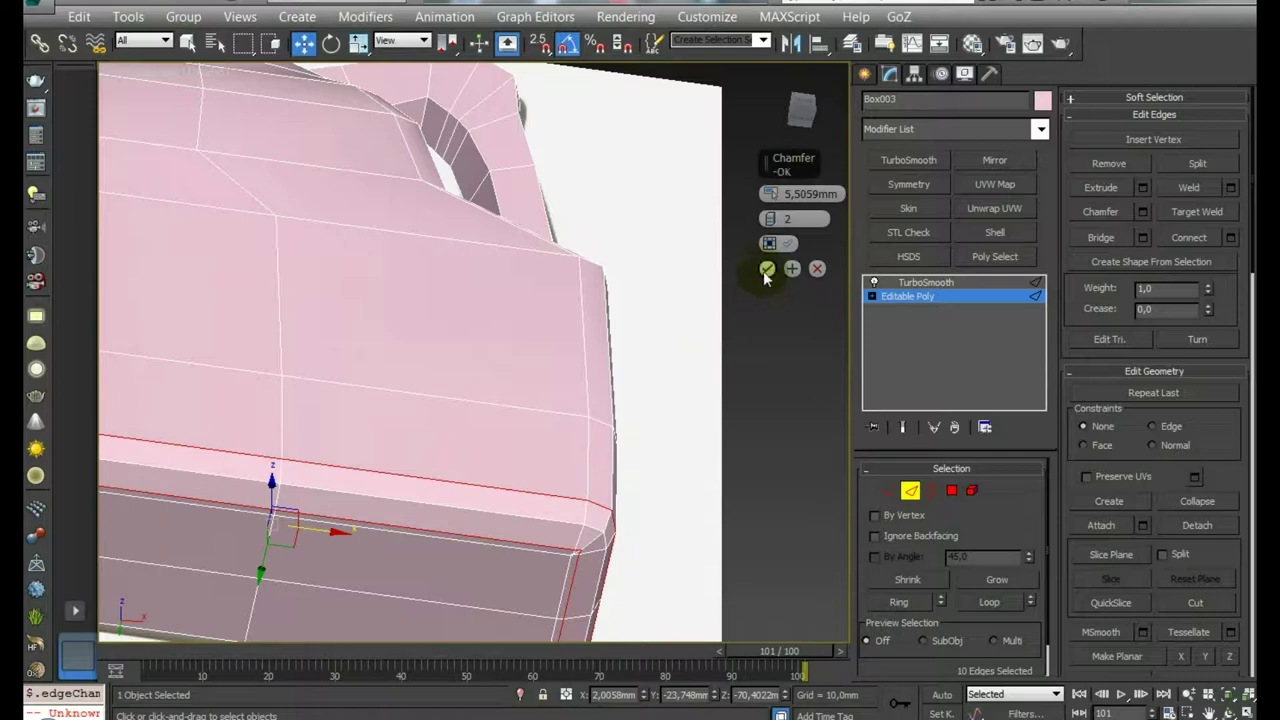
left_click_drag(714, 195, 714, 197)
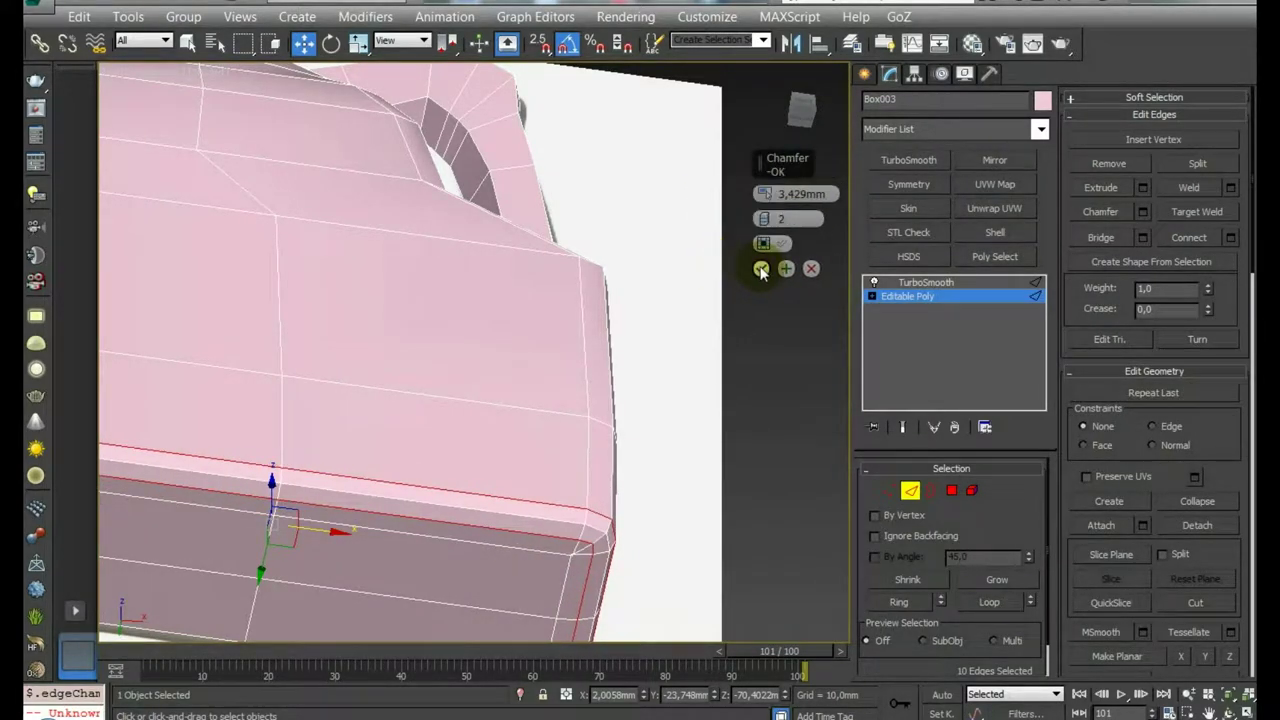
left_click(760, 270)
scroll(666, 424, "down", 6)
scroll(717, 364, "up", 3)
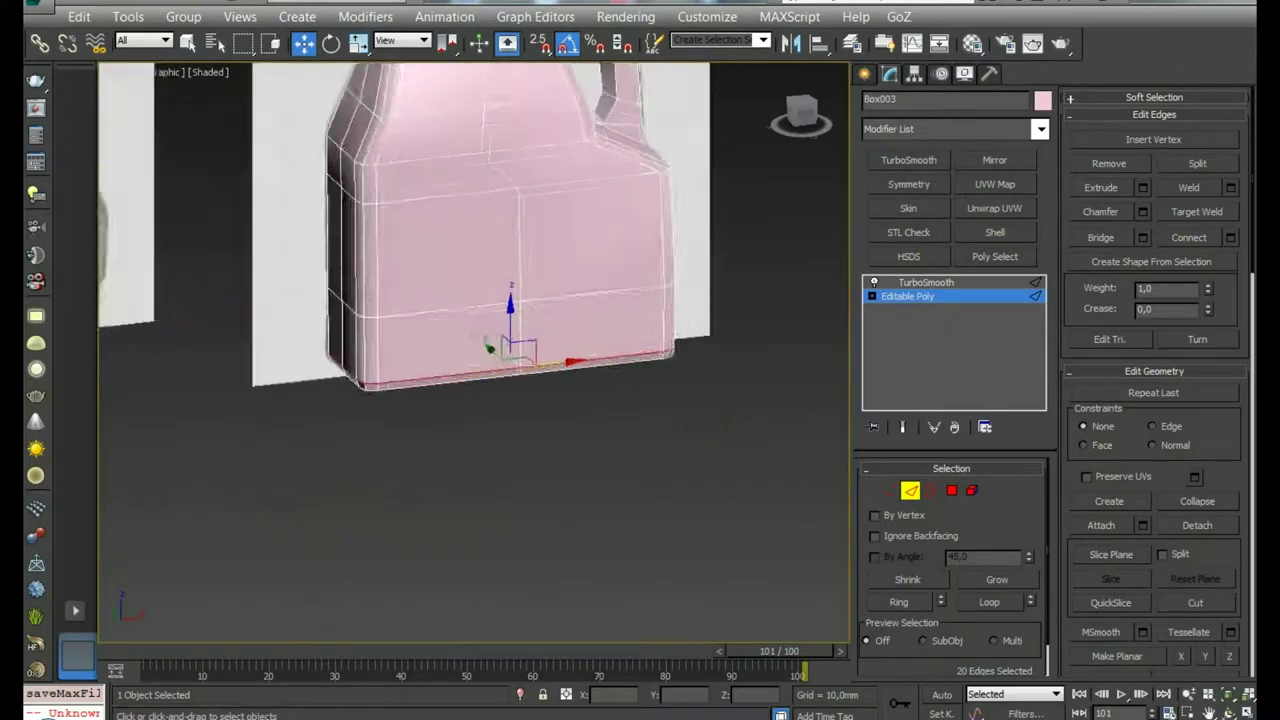
In Vertex mode, slide the shoulder vertices along their edges to smooth the contour
middle_click_drag(600, 450, 657, 443, "alt")
left_click(889, 490)
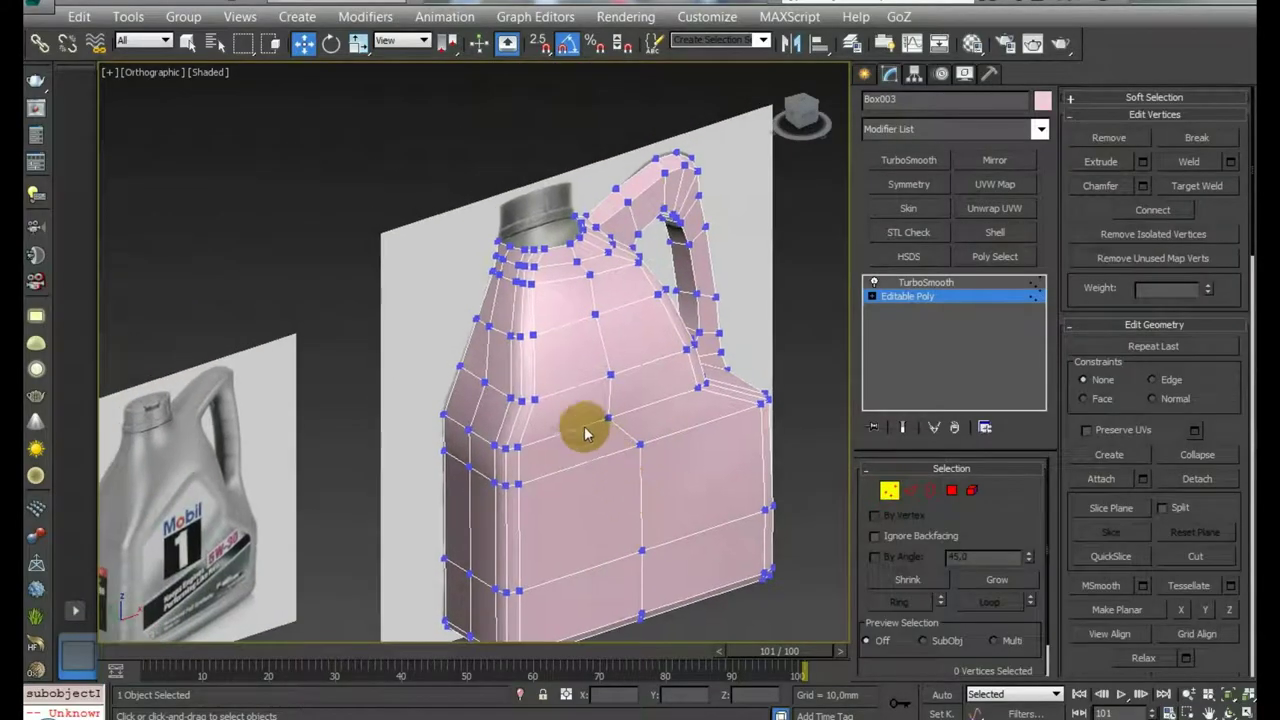
scroll(594, 445, "up", 2)
scroll(594, 445, "up", 1)
left_click(514, 288)
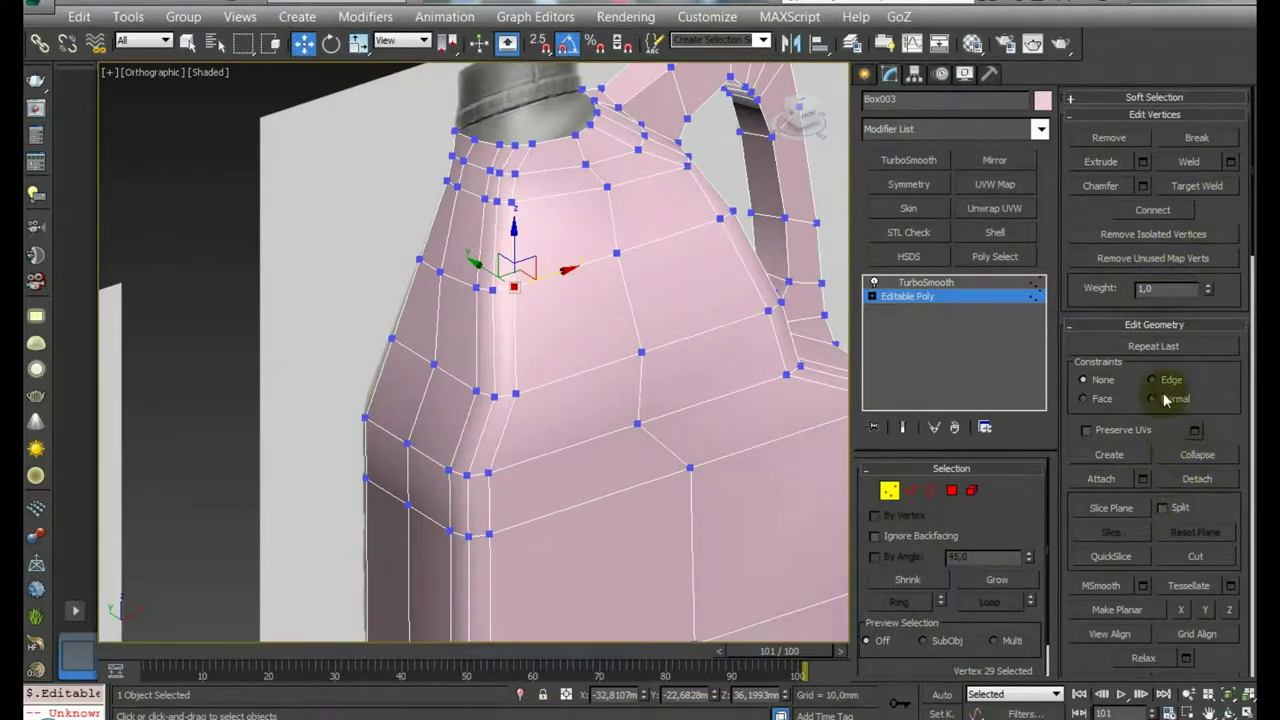
left_click_drag(516, 287, 534, 310)
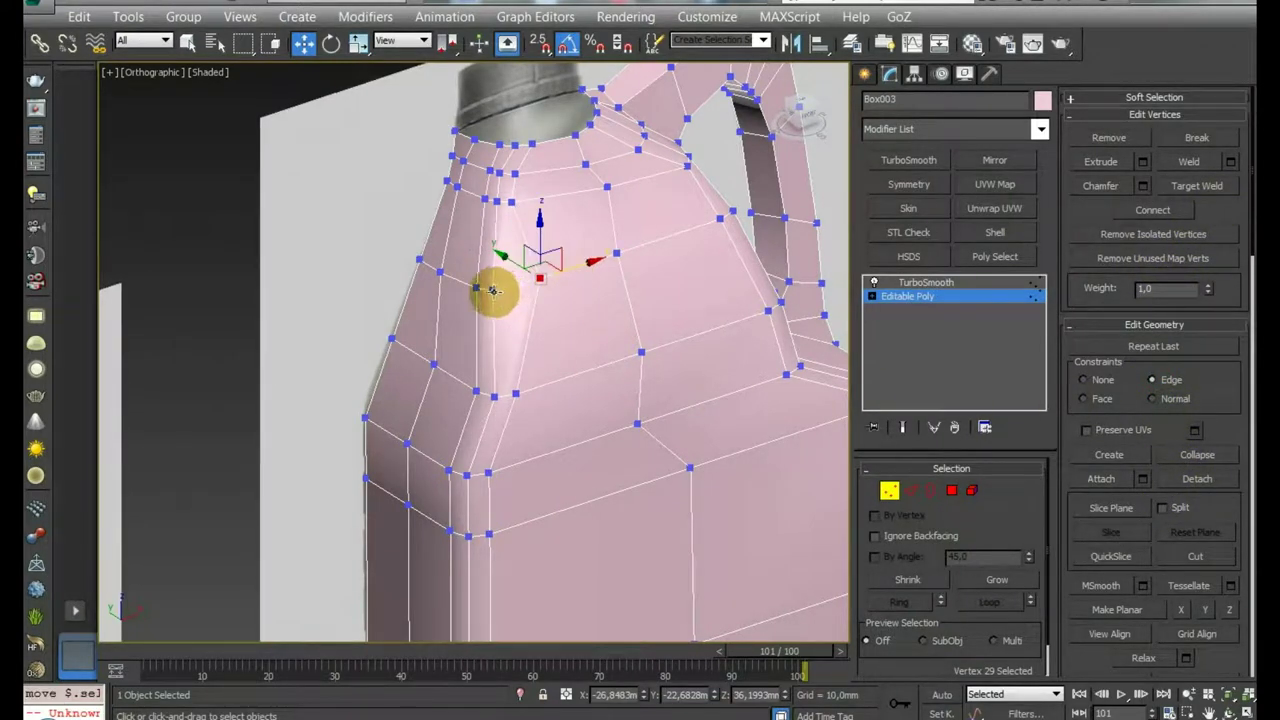
left_click(492, 290)
left_click(479, 287)
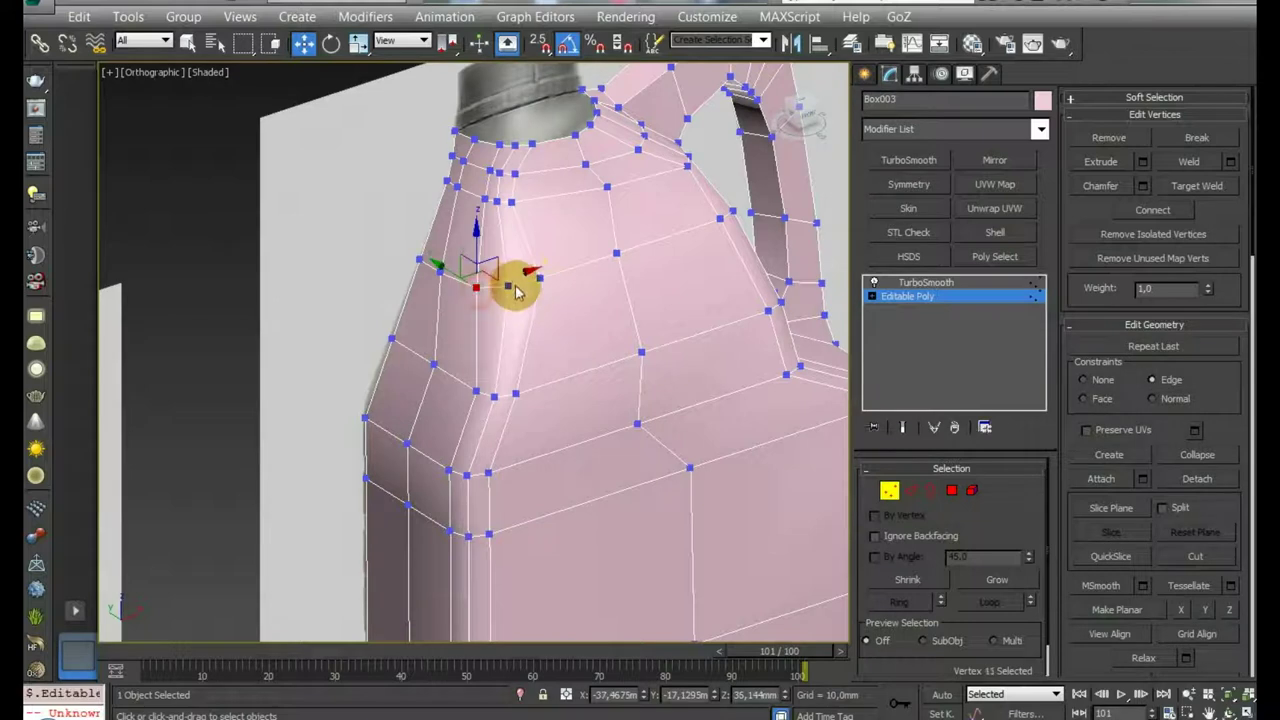
left_click_drag(521, 283, 456, 283)
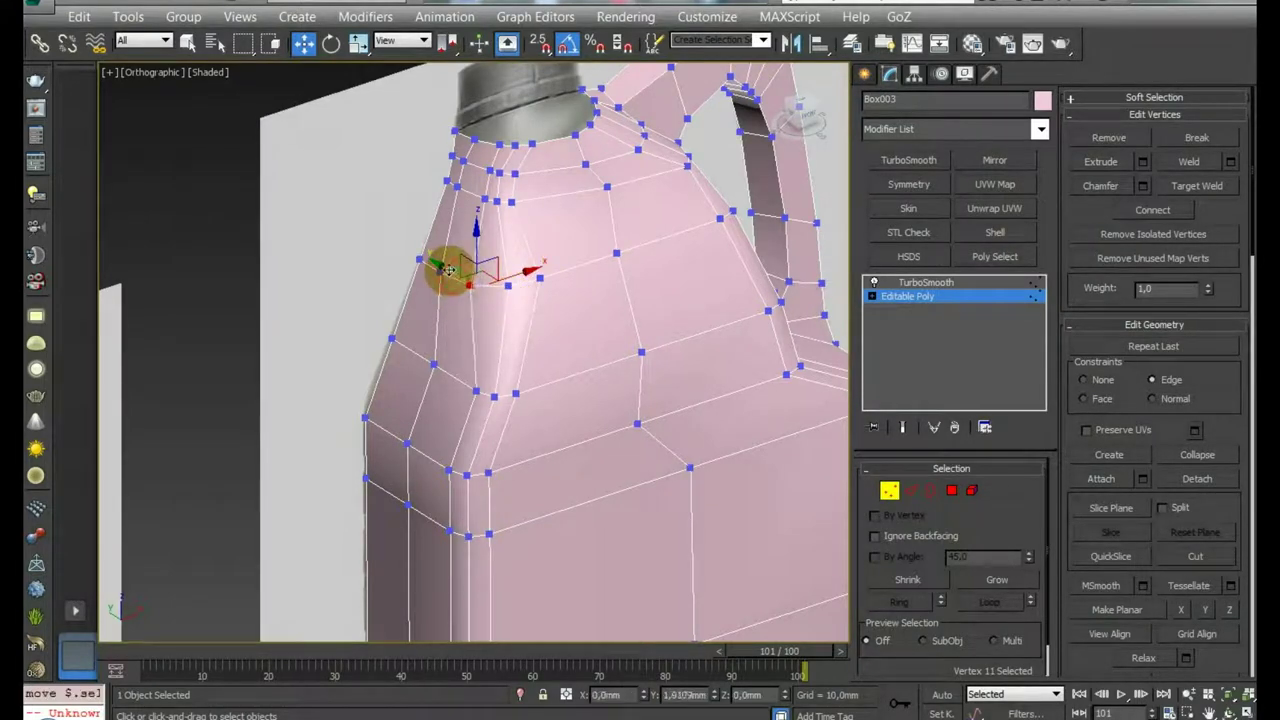
Reposition the vertices near the neck and below the neck opening
left_click(515, 200)
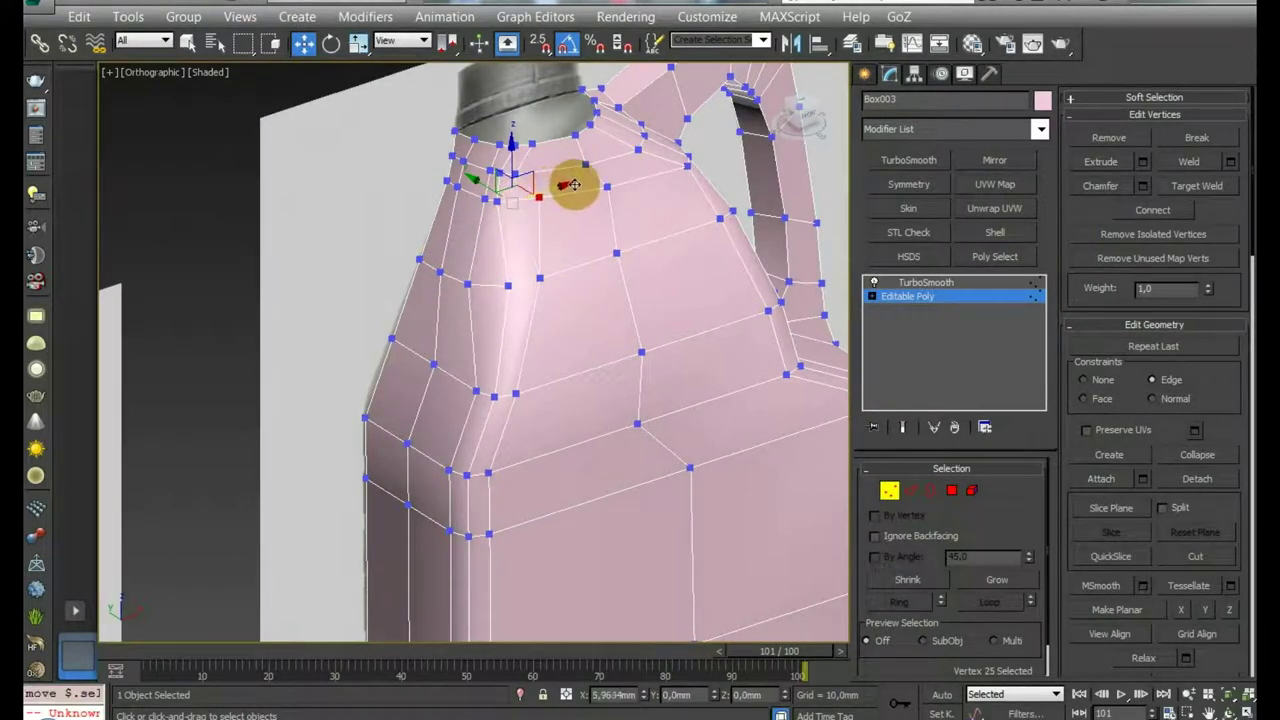
left_click_drag(573, 184, 524, 175)
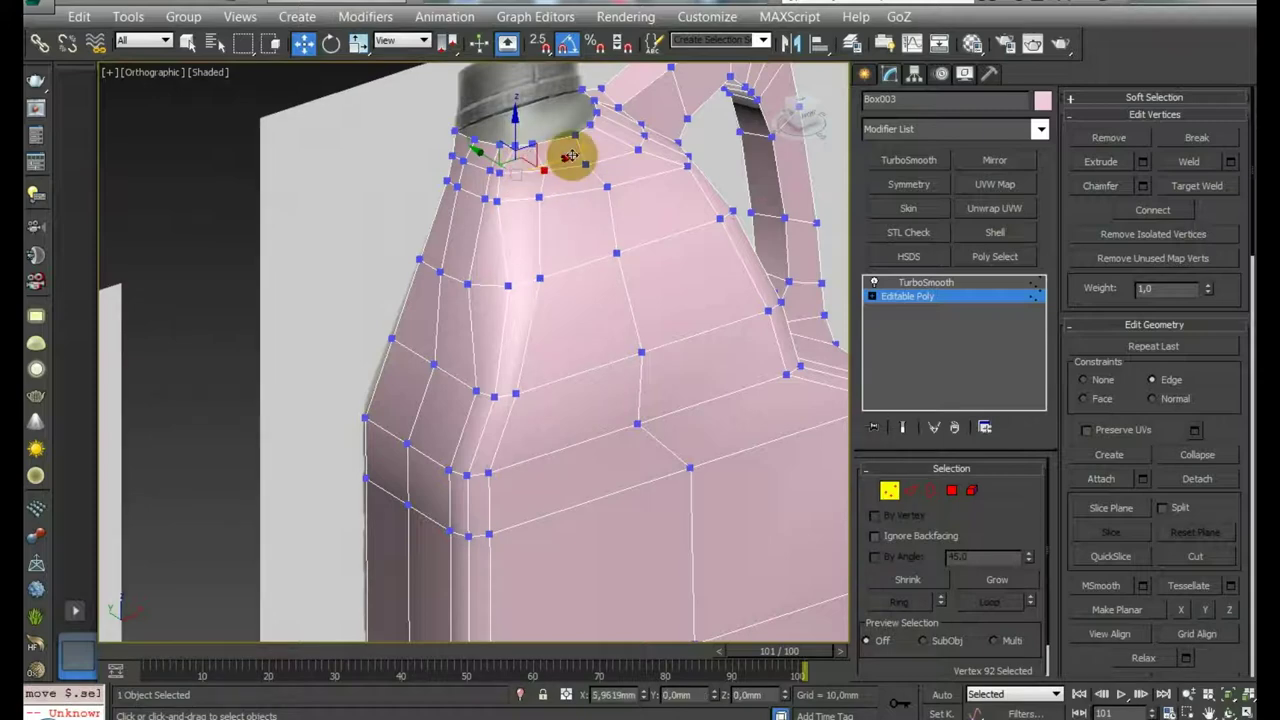
left_click_drag(569, 188, 548, 185)
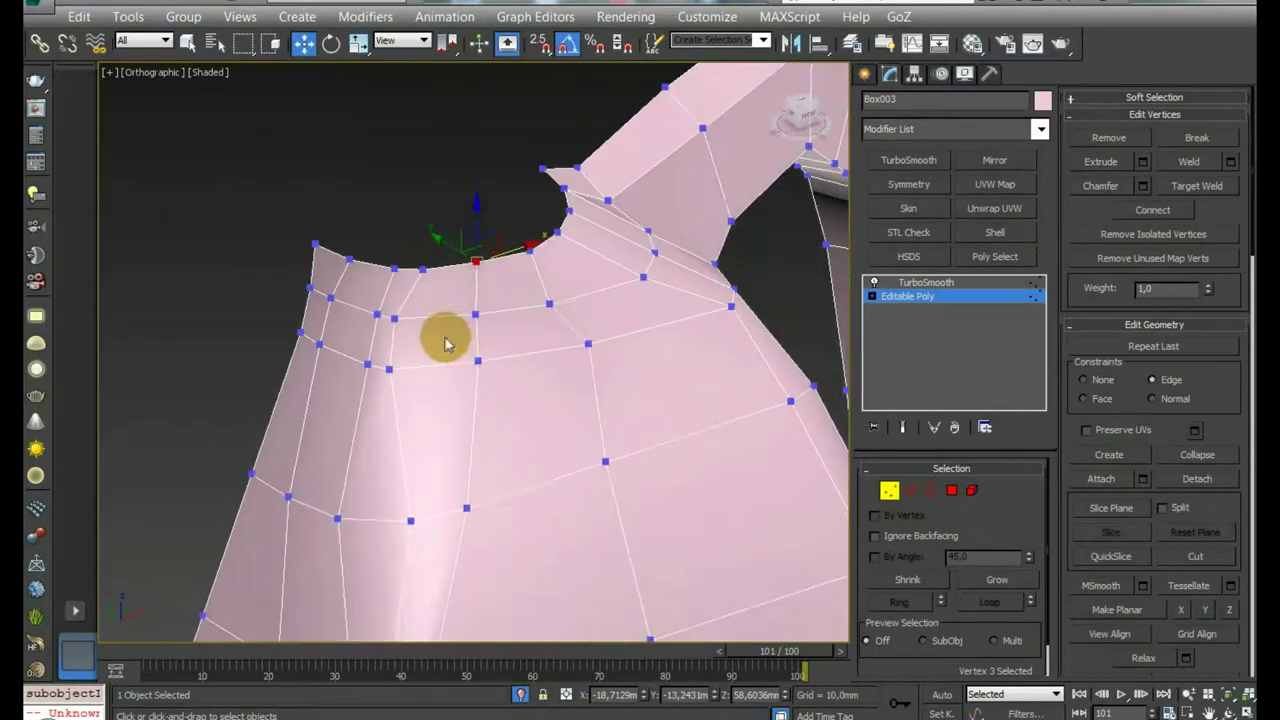
left_click(388, 368)
left_click_drag(434, 357, 457, 349)
left_click(377, 315)
left_click(426, 317)
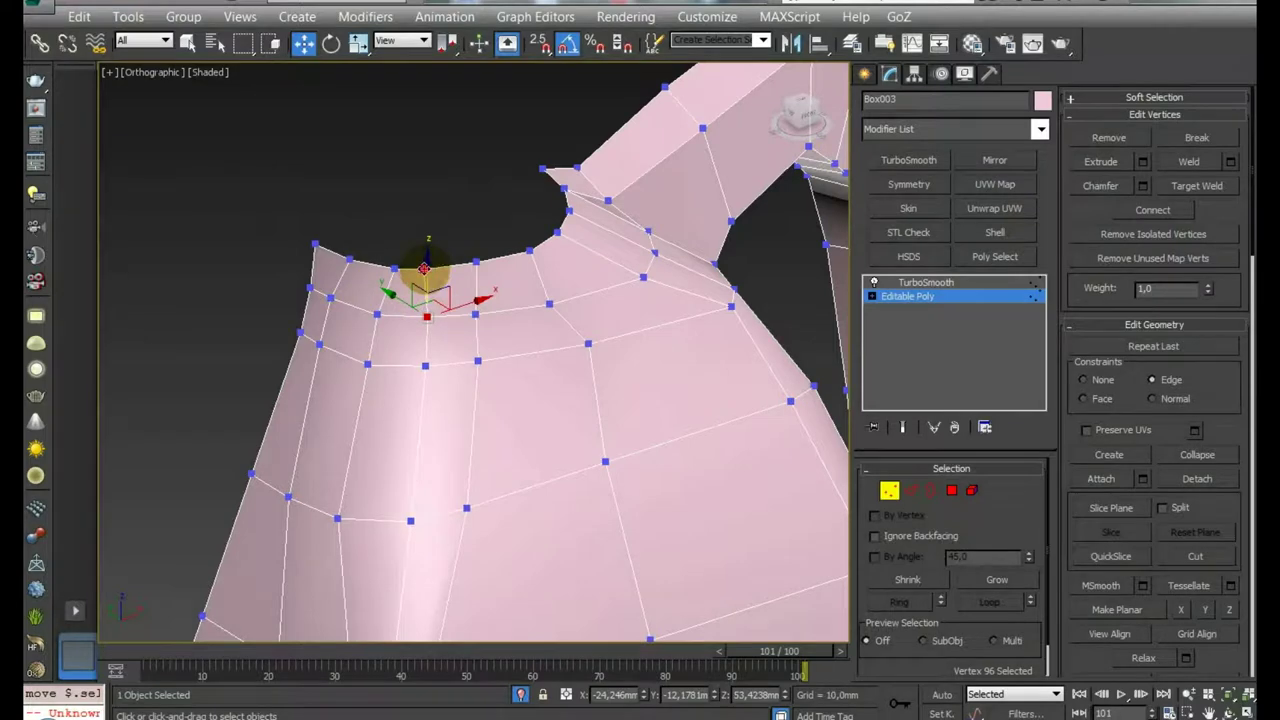
middle_click_drag(429, 337, 456, 224)
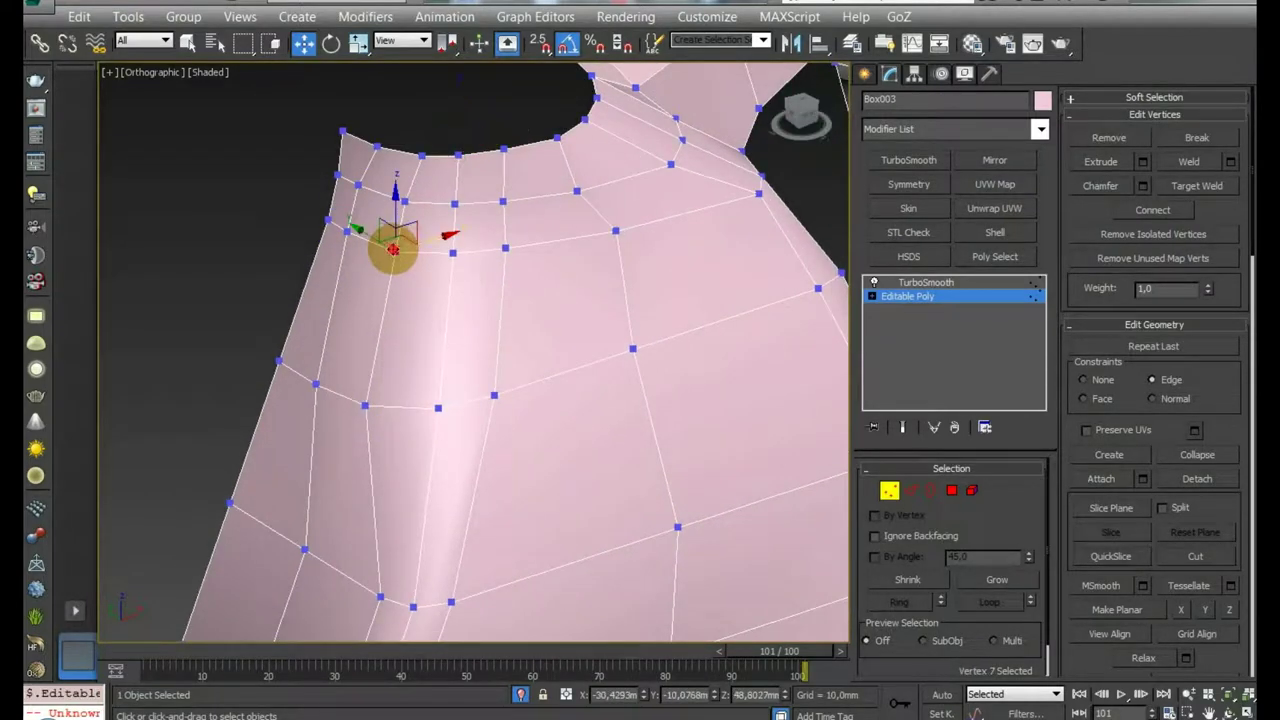
left_click(398, 199)
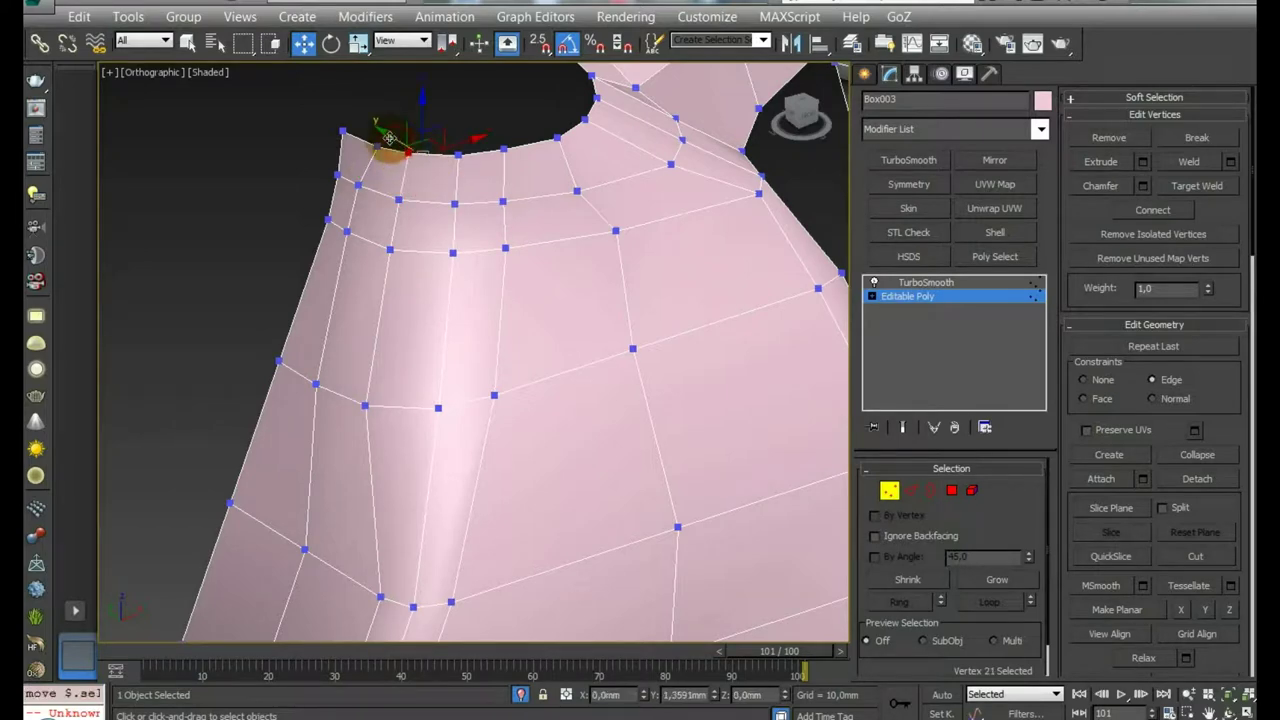
Nudge the remaining shoulder vertex slightly to even out the flow
scroll(500, 357, "down", 3)
scroll(494, 251, "up", 2)
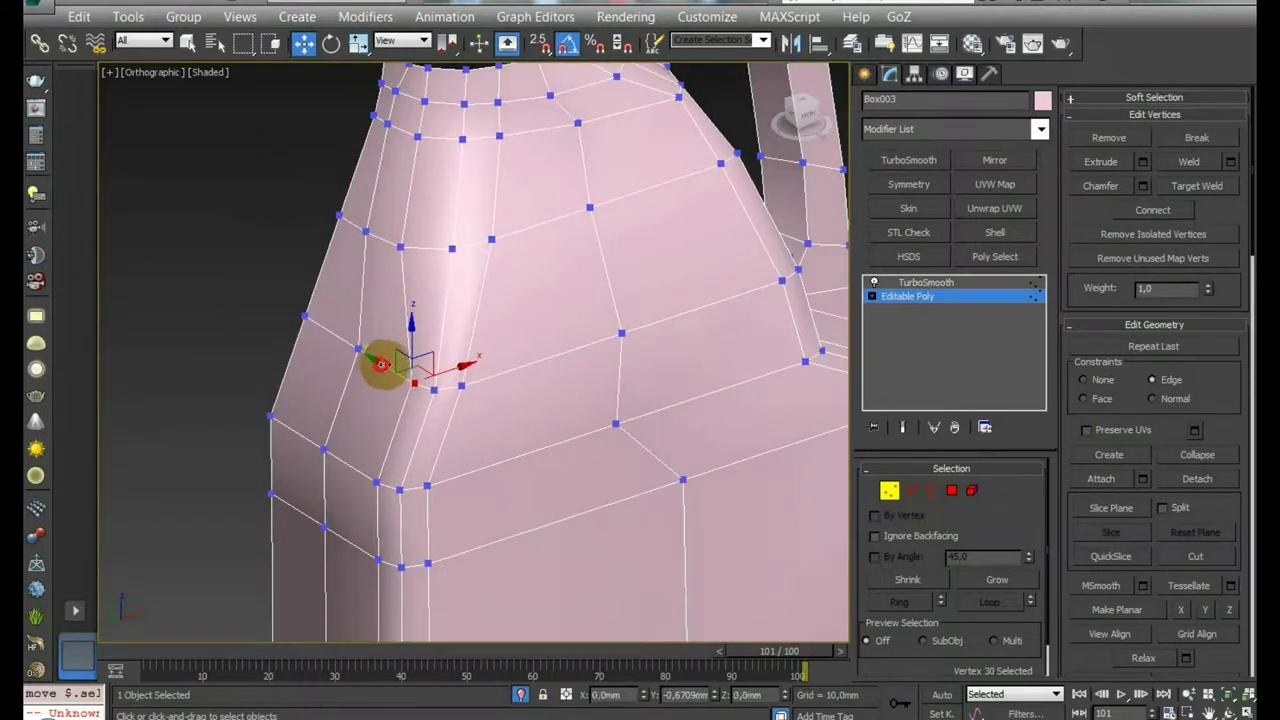
left_click_drag(381, 364, 388, 368)
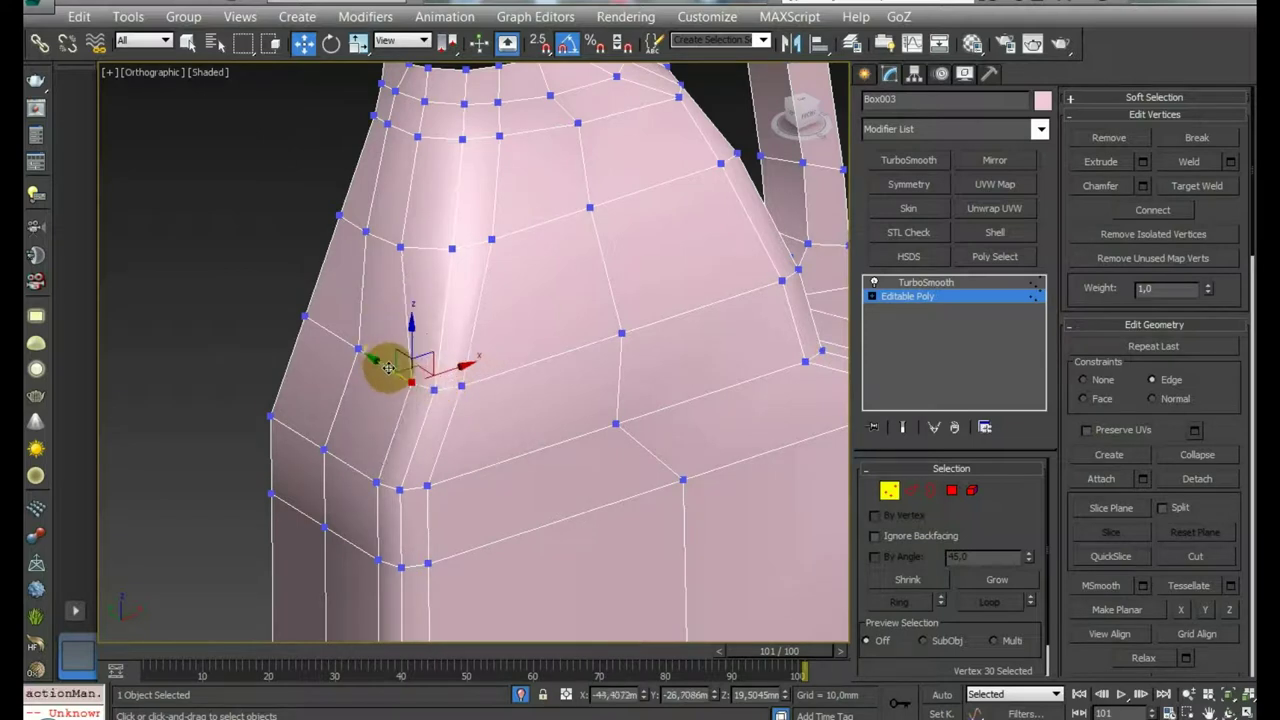
left_click_drag(387, 235, 500, 220)
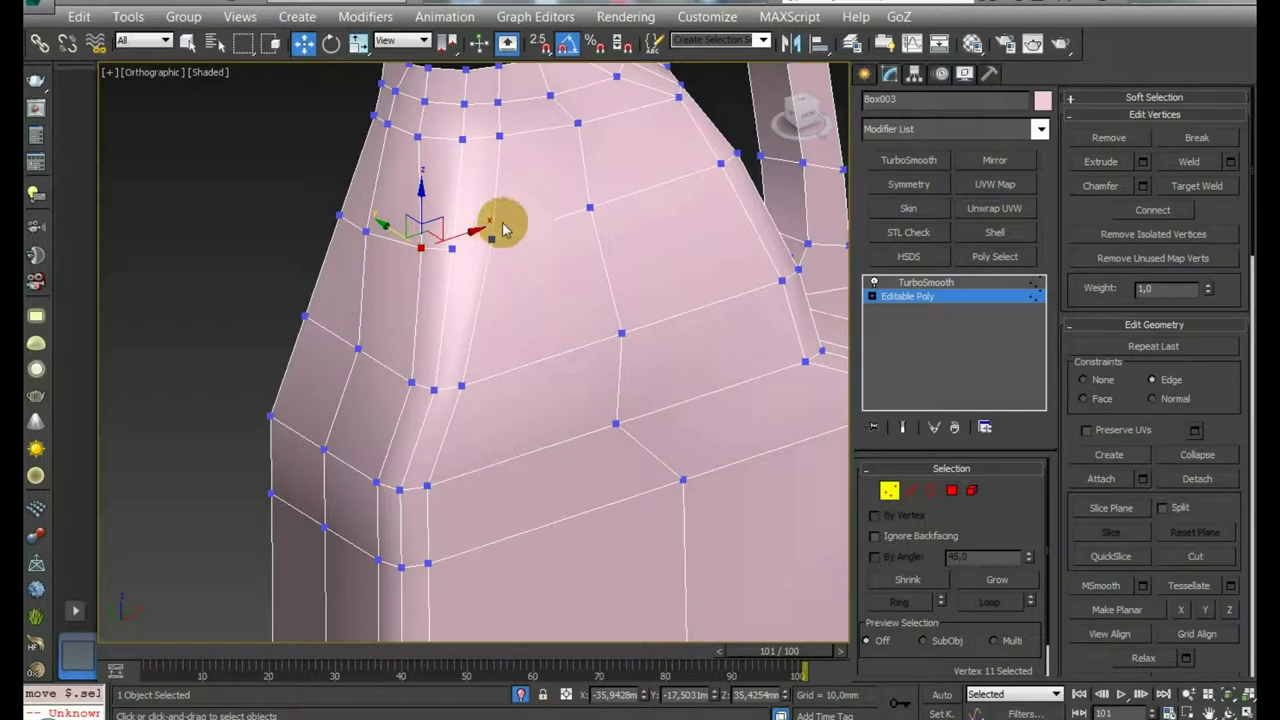
scroll(534, 274, "down", 5)
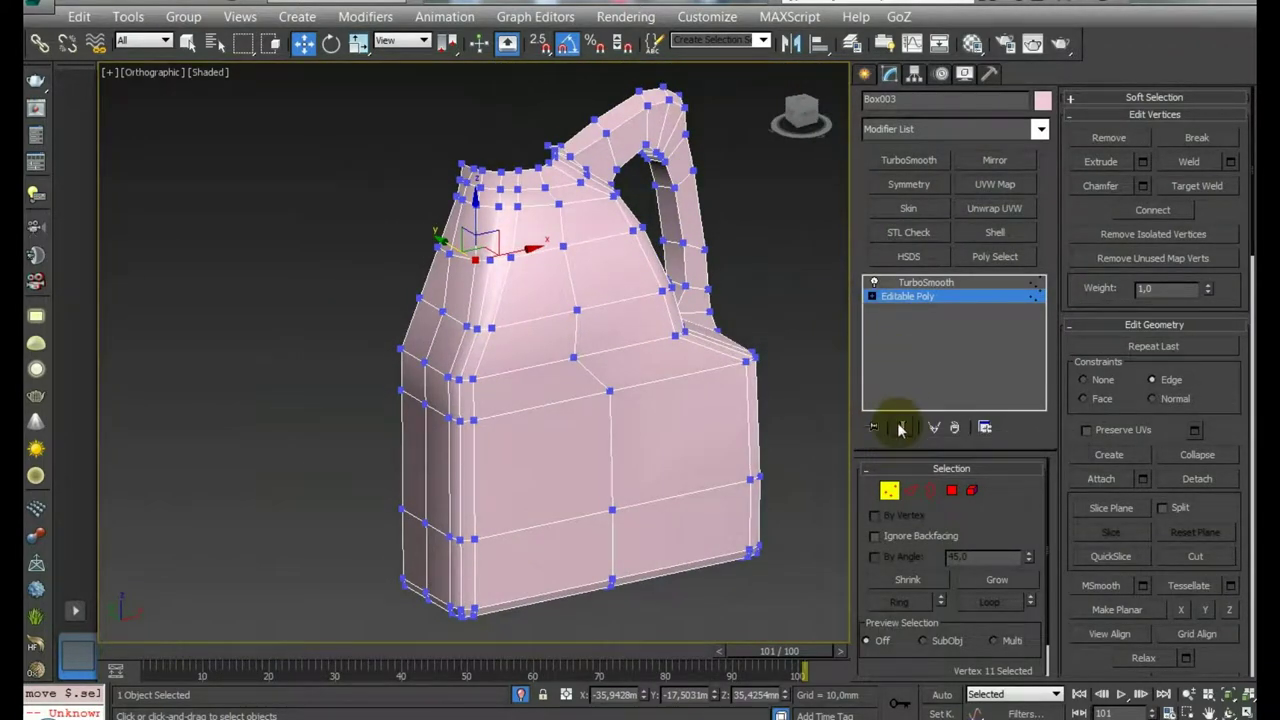
Turn on Show End Result and inspect the TurboSmoothed jug with nothing selected
left_click(901, 428)
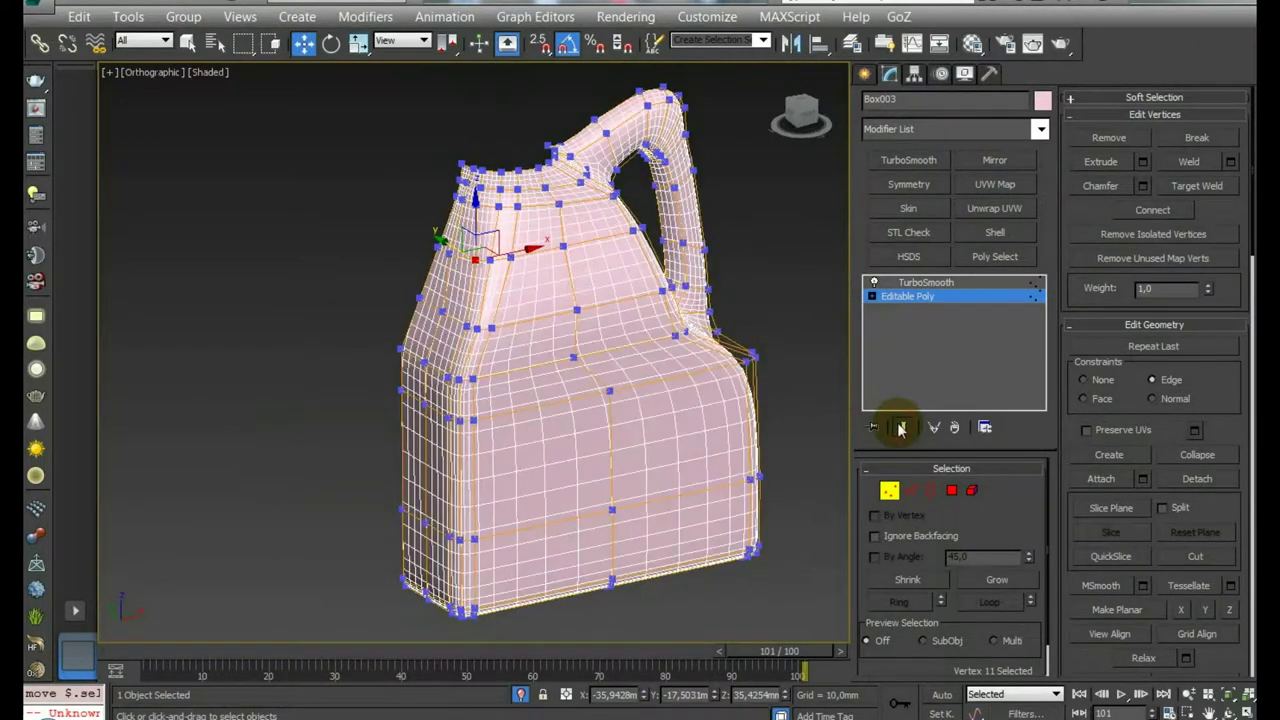
left_click(890, 491)
left_click(808, 466)
left_click(480, 301)
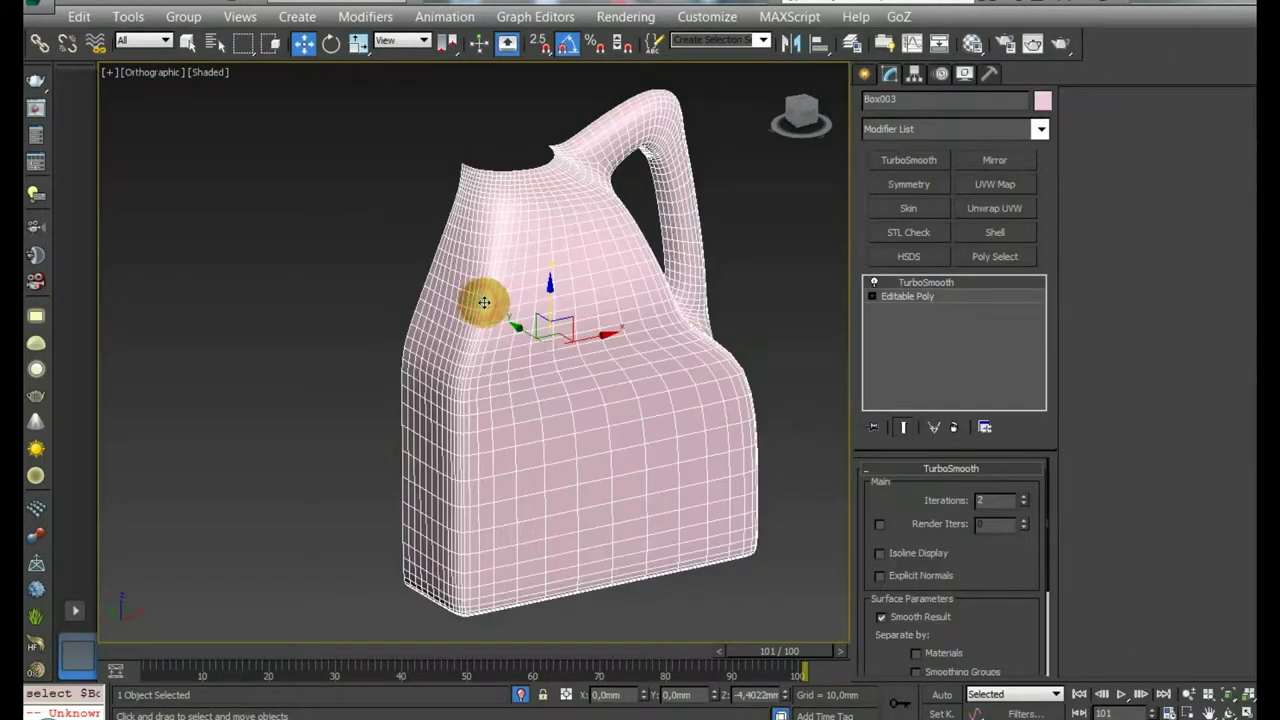
left_click(764, 327)
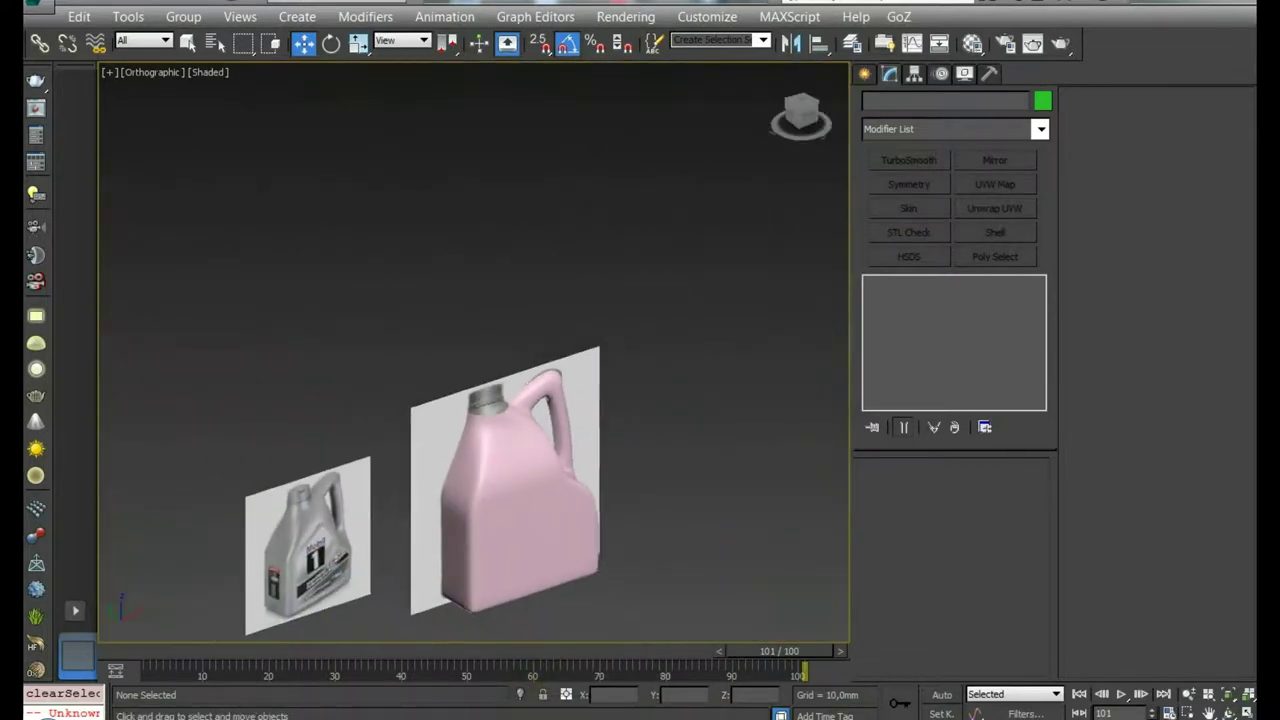
scroll(486, 466, "up", 1)
scroll(486, 420, "up", 1)
scroll(486, 371, "up", 1)
scroll(515, 494, "up", 1)
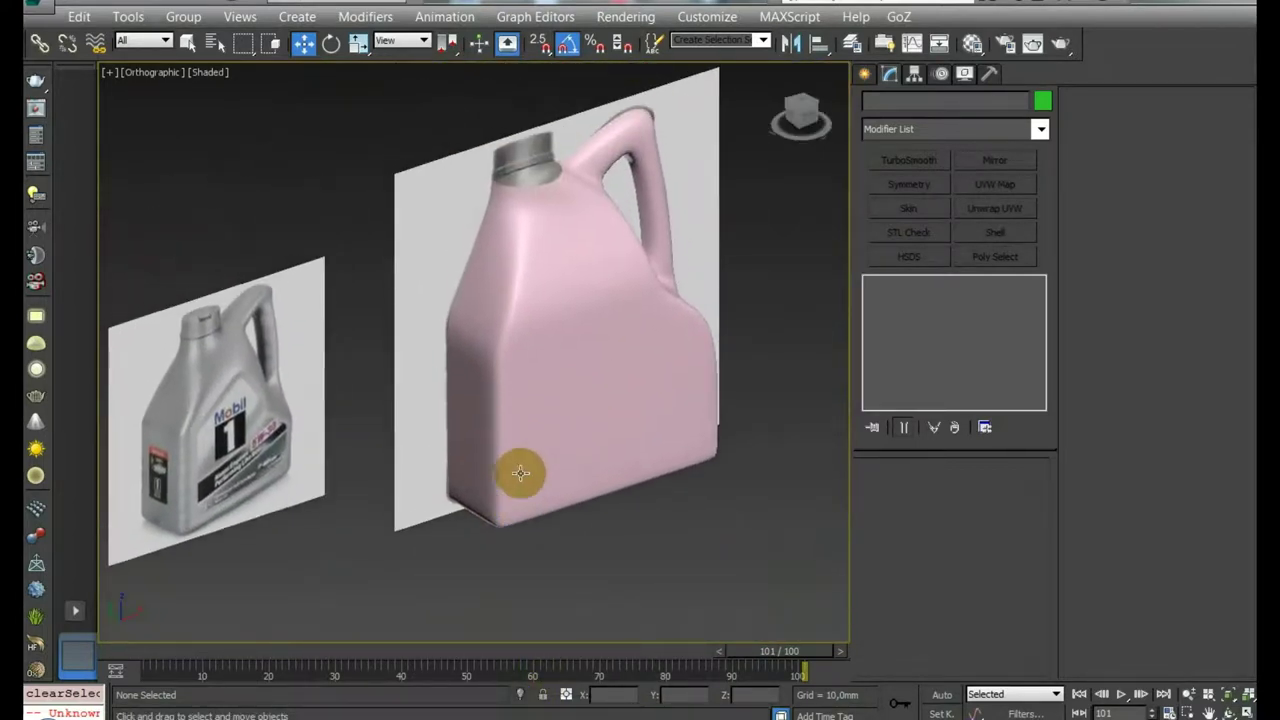
Reselect the jug and go back to its Editable Poly level
left_click(526, 313)
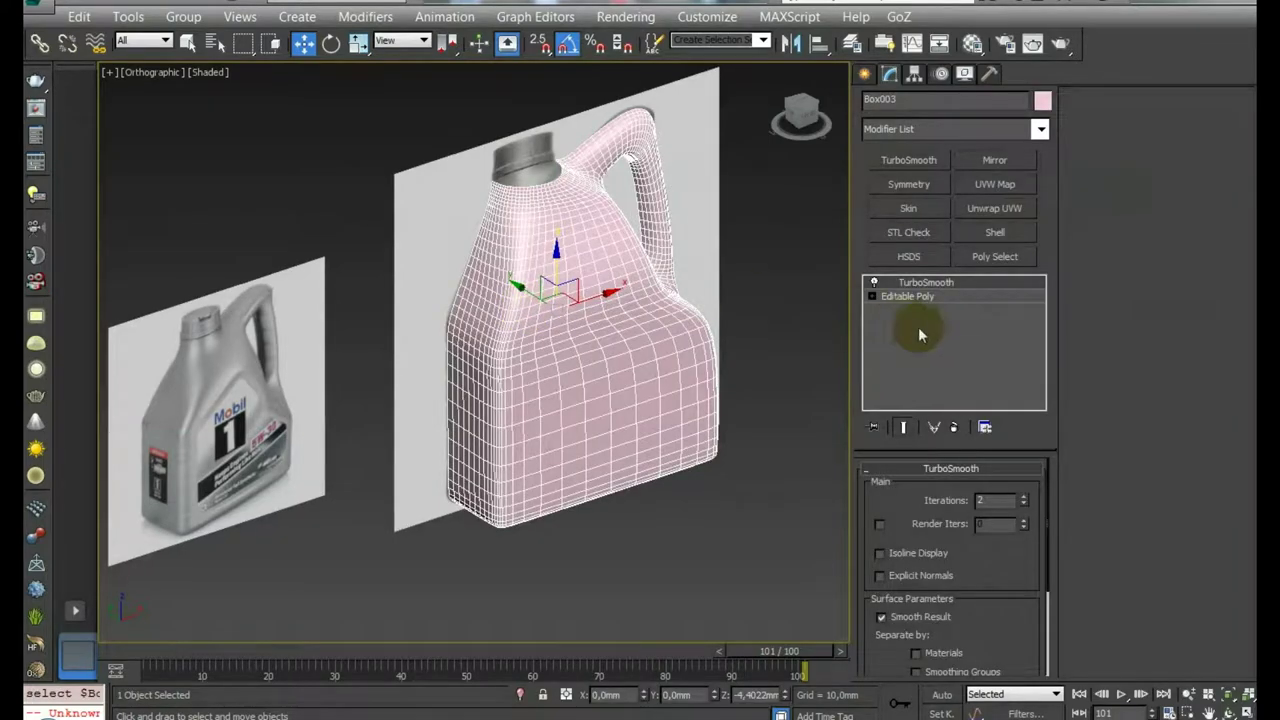
left_click(1023, 504)
left_click(912, 296)
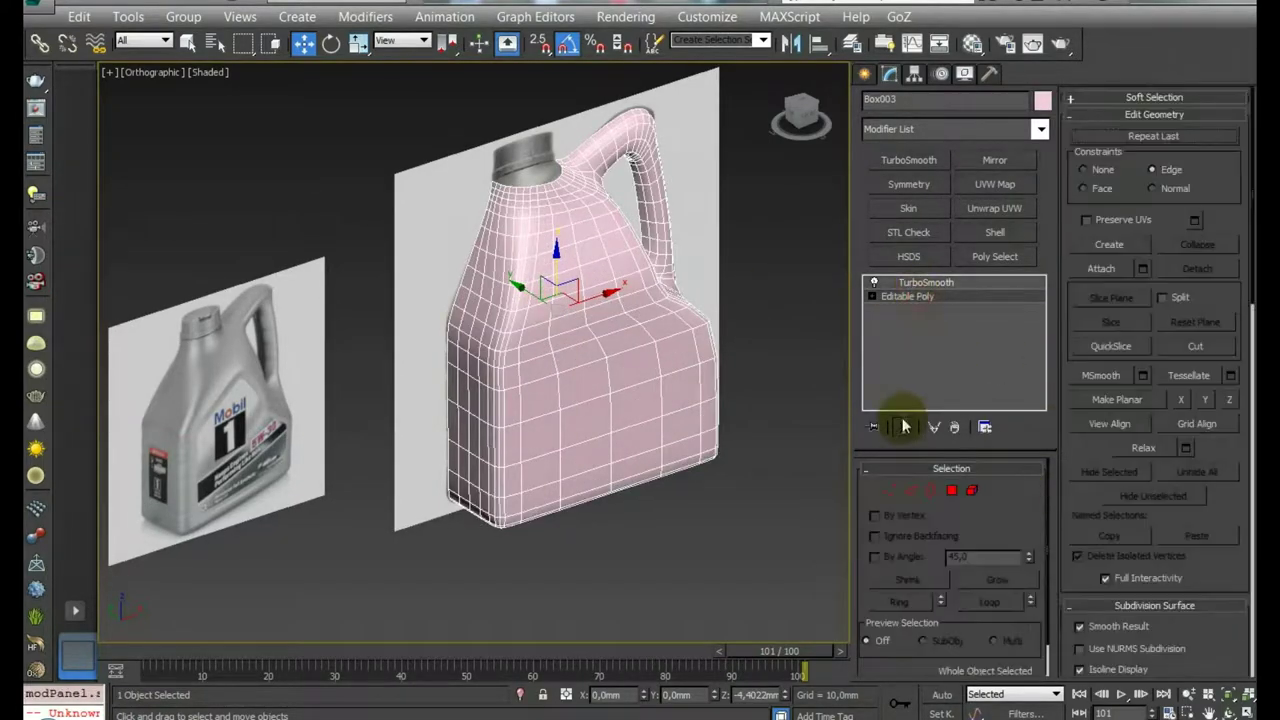
In Vertex mode with constraints set to None, adjust the shoulder vertices near the neck
left_click(890, 491)
scroll(543, 329, "up", 5)
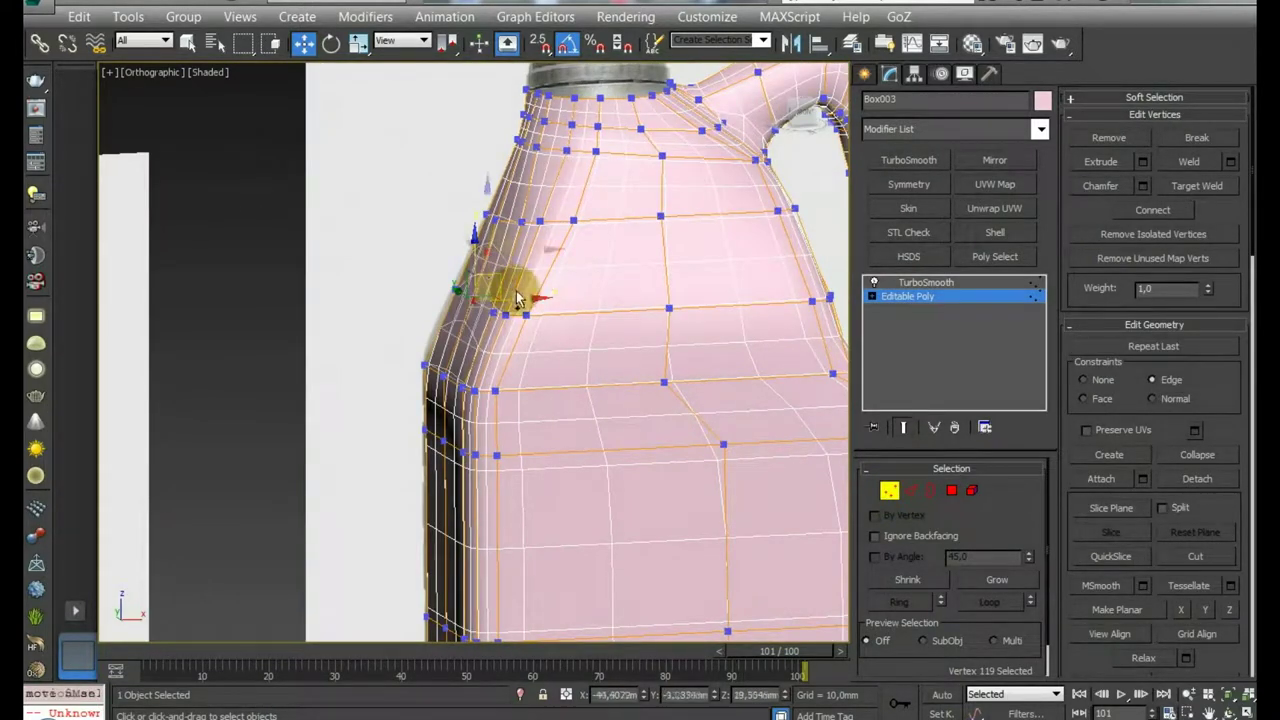
left_click(1083, 380)
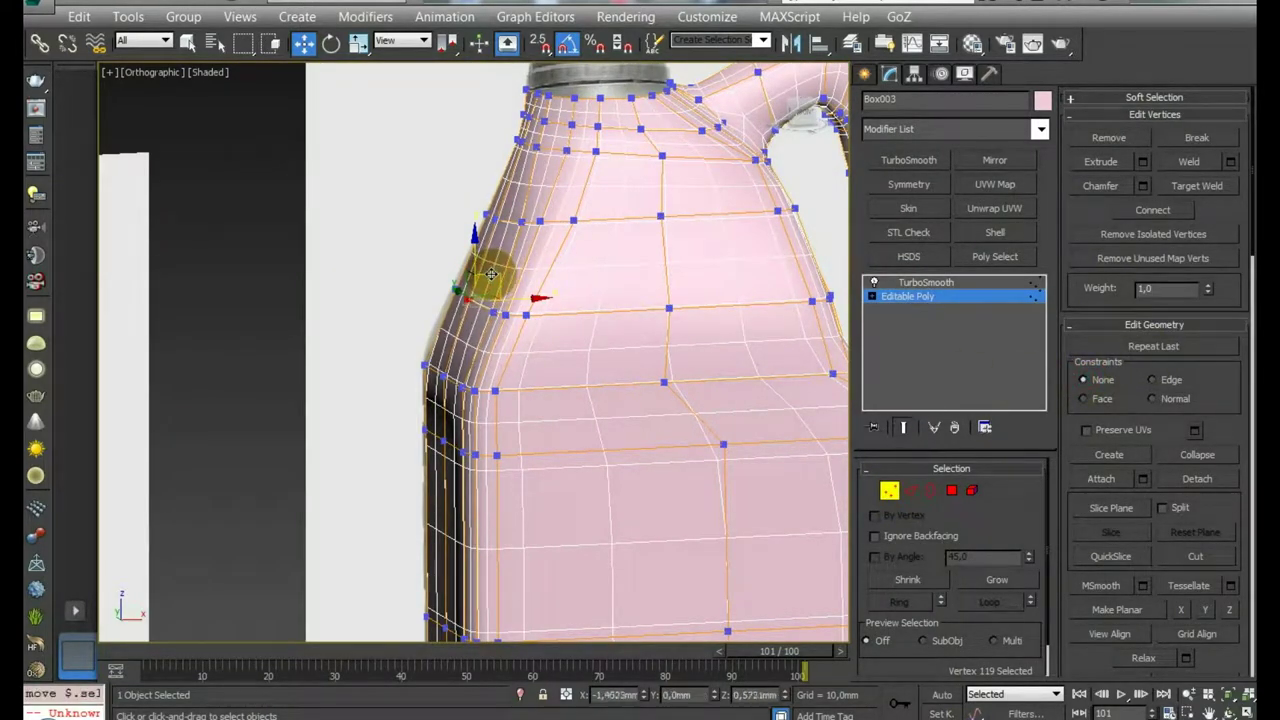
left_click(522, 200)
scroll(518, 198, "down", 5)
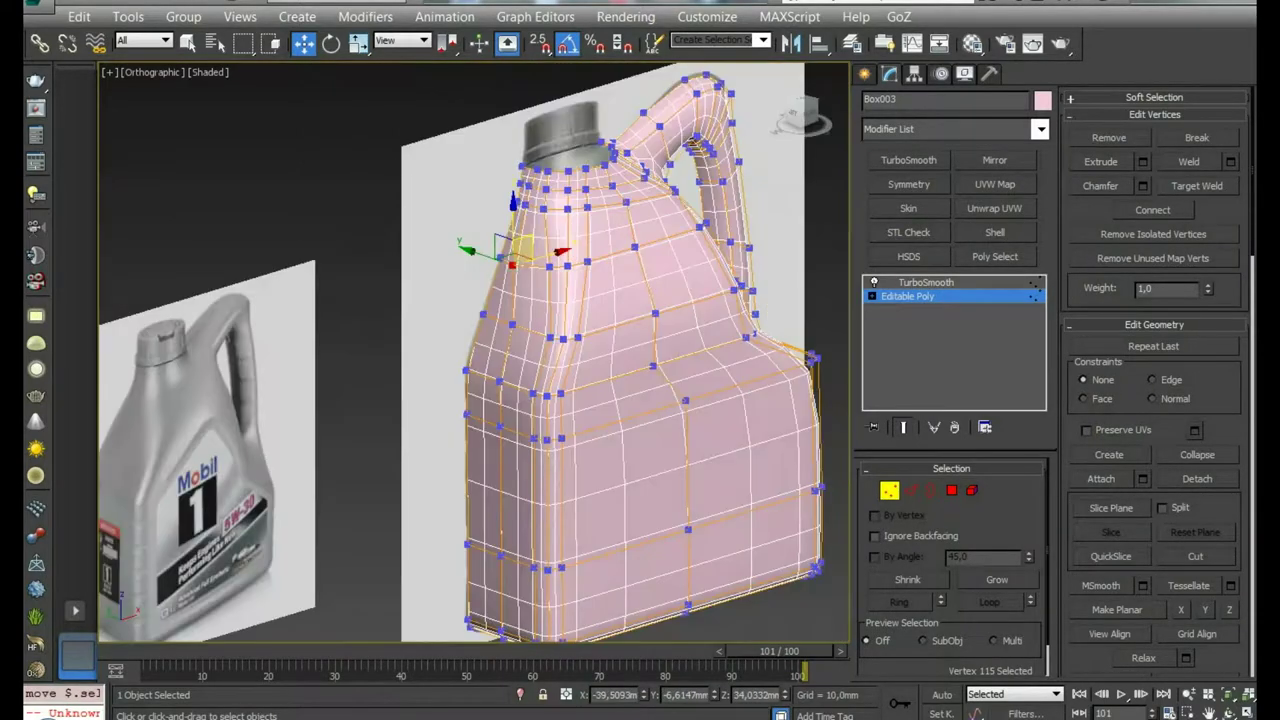
scroll(518, 198, "up", 4)
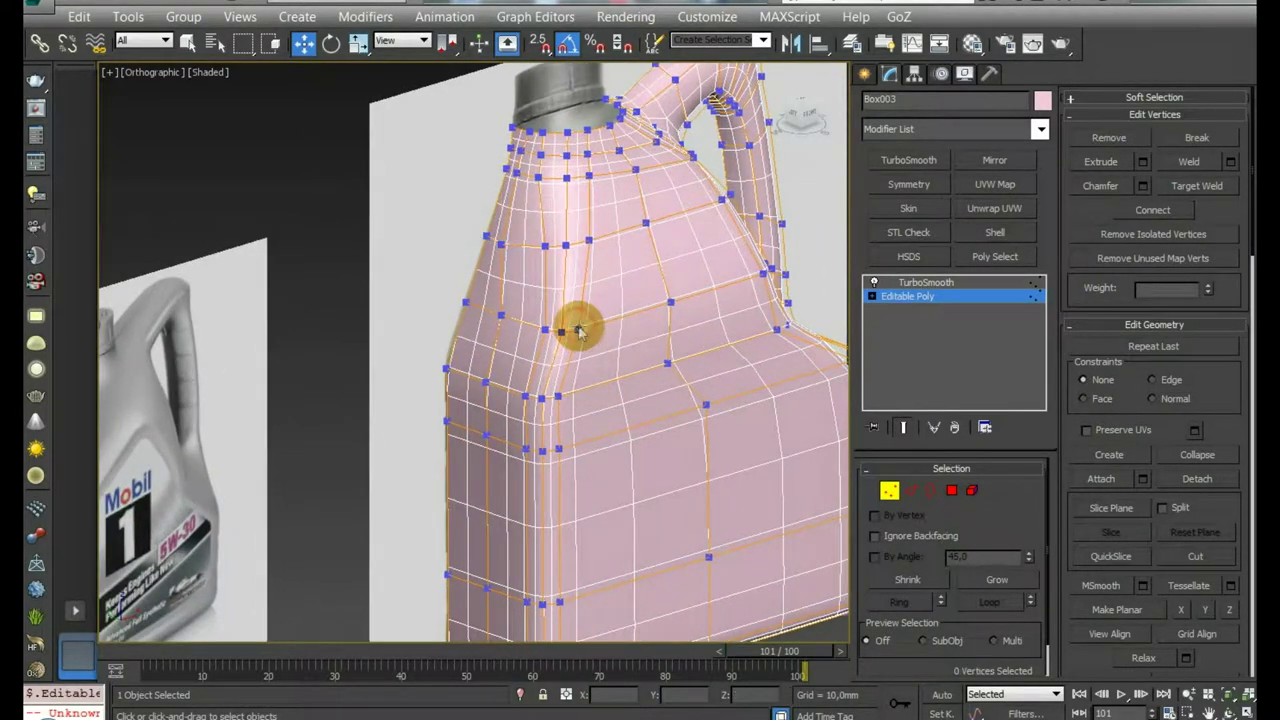
left_click(579, 326)
left_click_drag(608, 322, 628, 225)
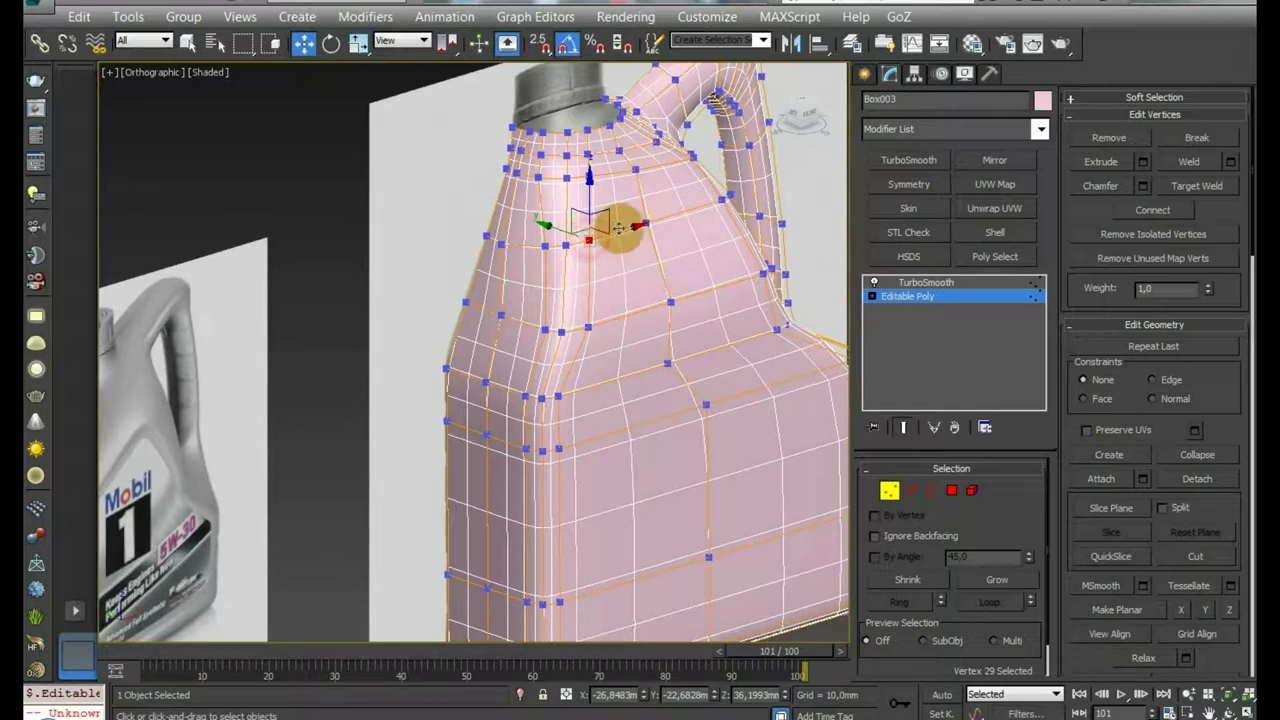
left_click(539, 325)
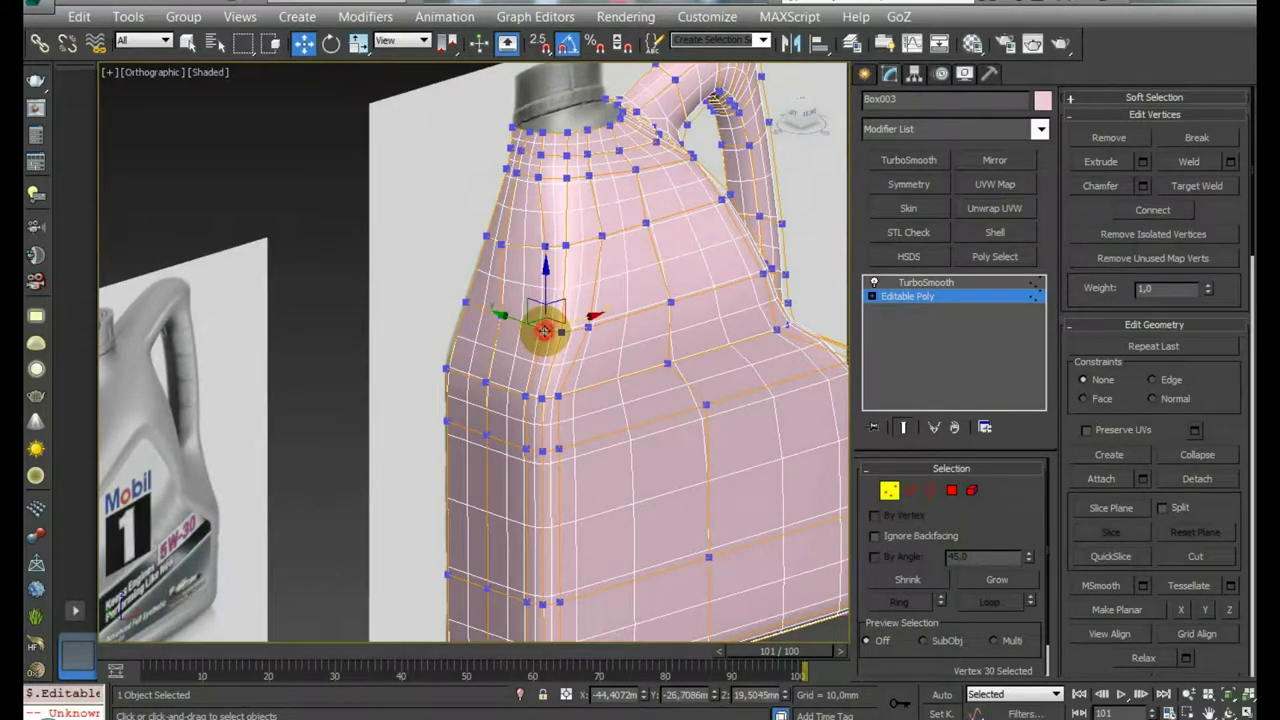
left_click(570, 244)
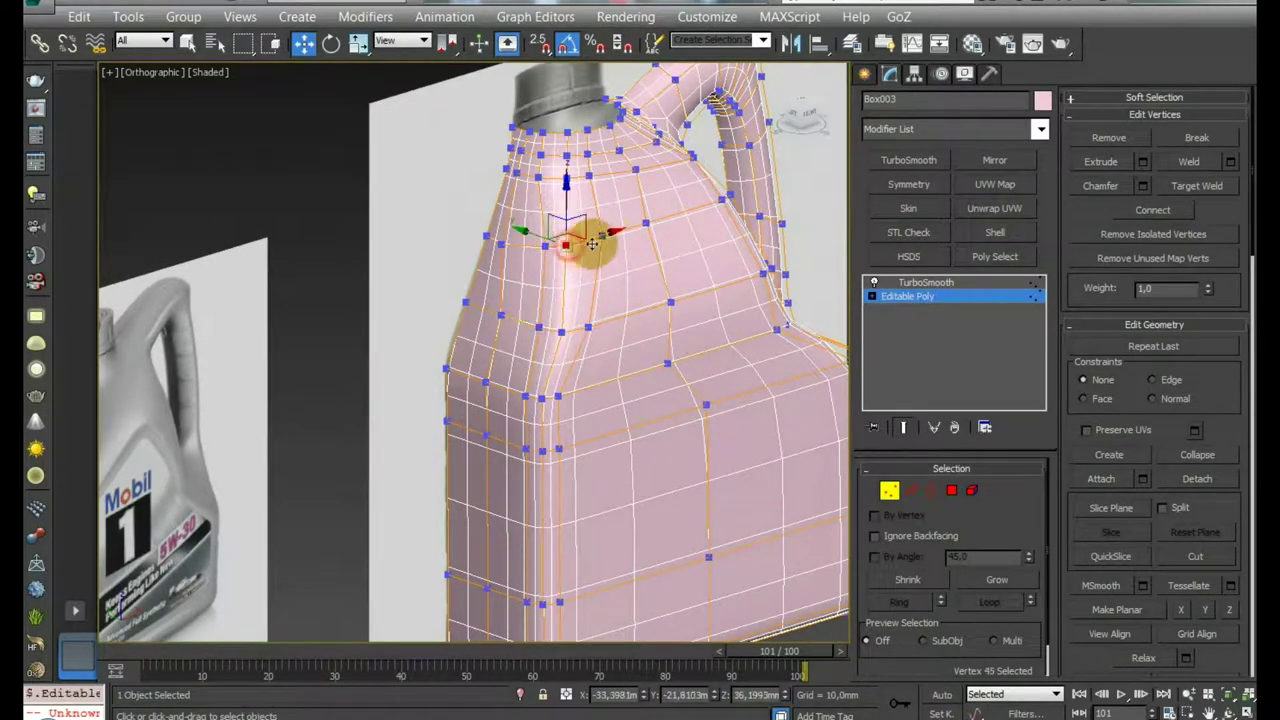
Reposition the left shoulder vertex, checking the jug from several angles
middle_click_drag(604, 236, 610, 240, "alt")
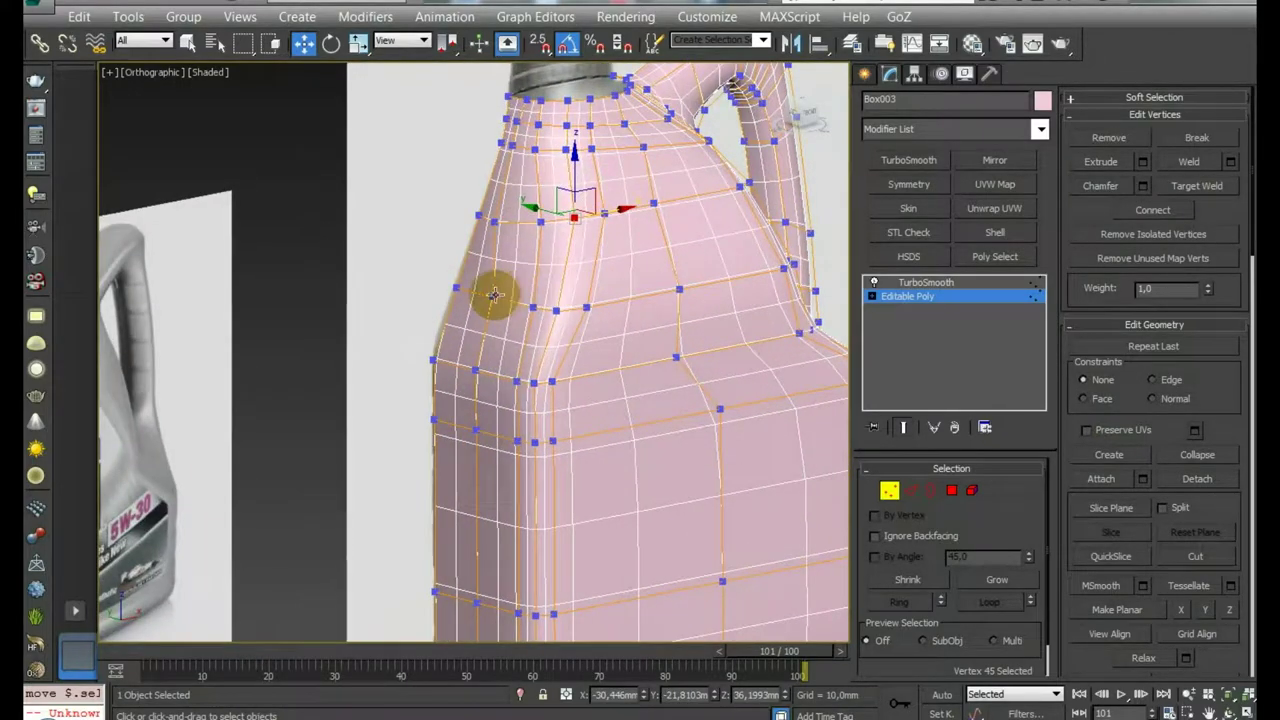
left_click(494, 294)
mouse_move(494, 294)
middle_mouse_down("alt")
mouse_move(524, 337)
mouse_move(436, 278)
middle_mouse_up("alt")
left_click(433, 268)
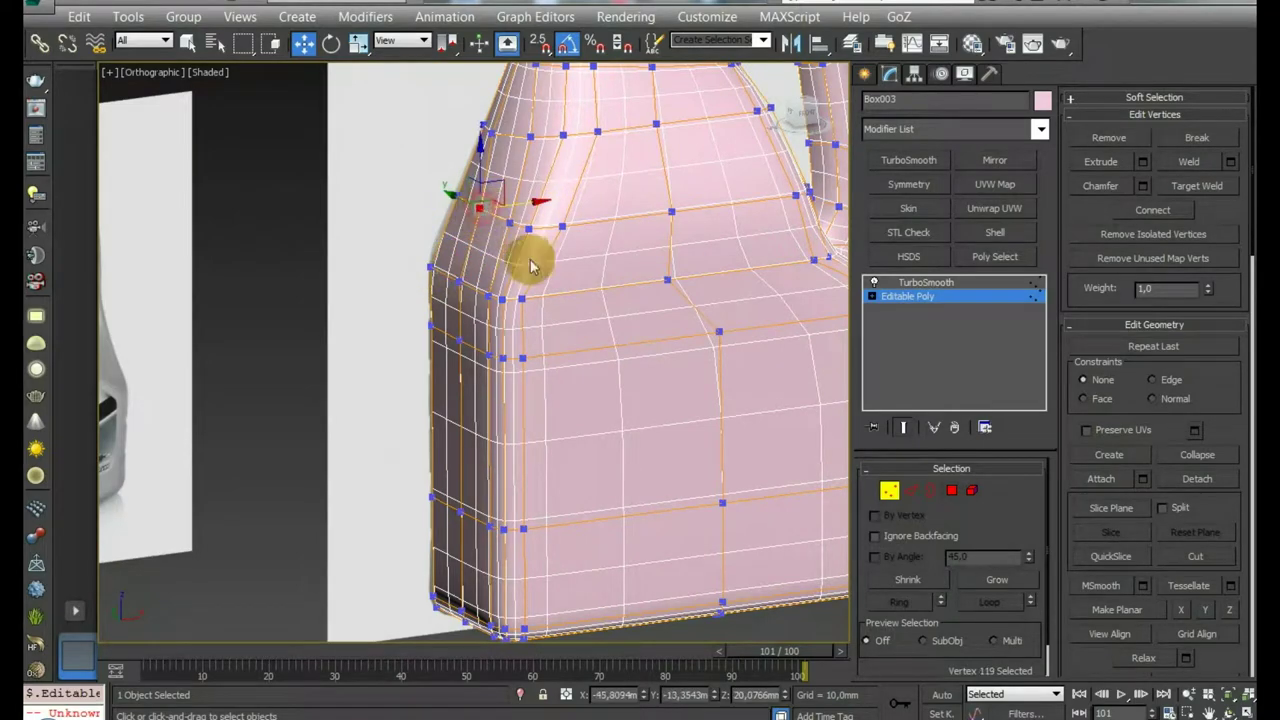
middle_click_drag(529, 251, 529, 206, "alt")
left_click_drag(529, 206, 530, 208)
mouse_move(530, 208)
middle_mouse_down("alt")
mouse_move(548, 333)
mouse_move(487, 270)
middle_mouse_up("alt")
Select the lower-left side vertices and shift them slightly left along X
left_click(487, 270)
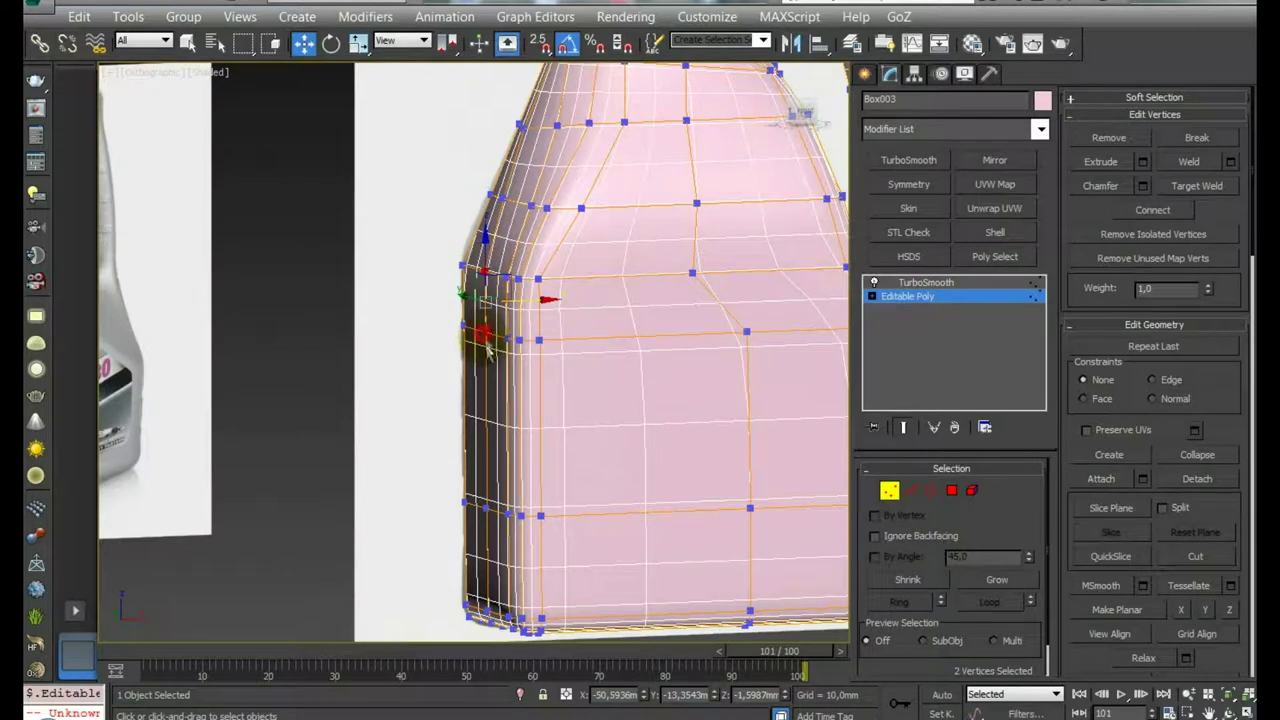
left_click(484, 506, "ctrl")
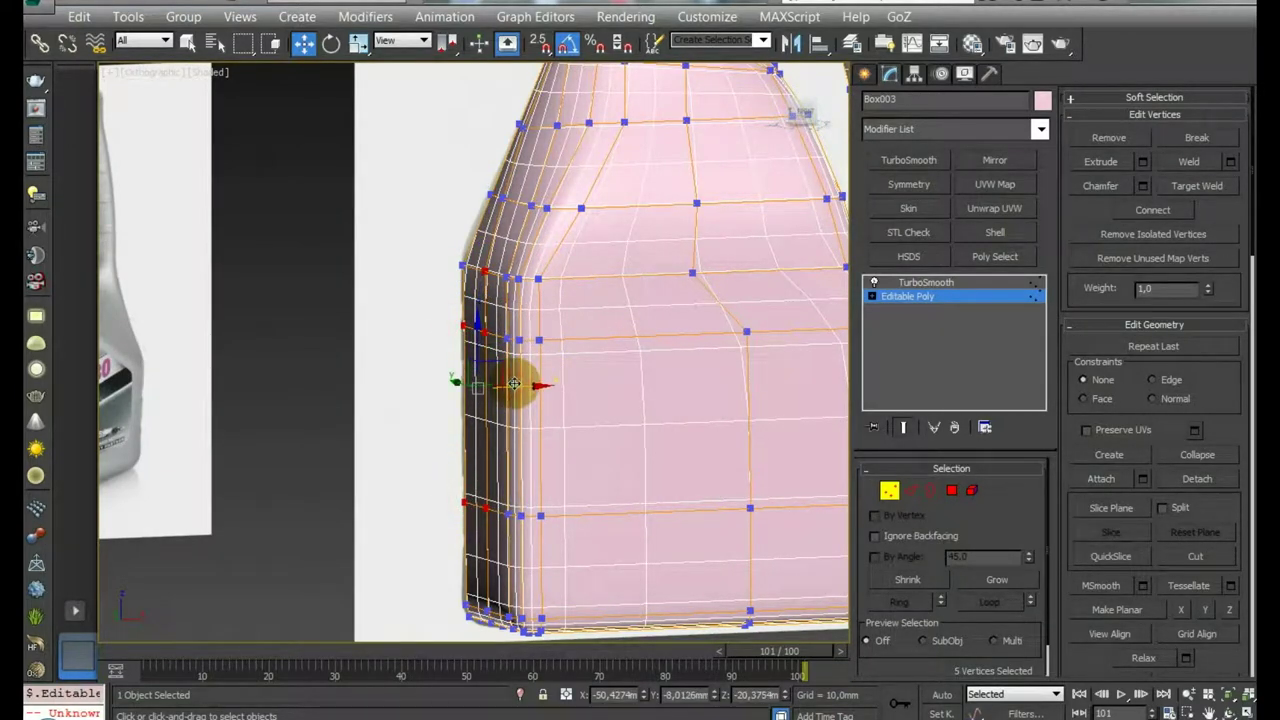
left_click_drag(512, 384, 510, 384)
mouse_move(519, 385)
middle_mouse_down("alt")
mouse_move(591, 403)
mouse_move(537, 434)
mouse_move(668, 352)
middle_mouse_up("alt")
scroll(537, 434, "down", 5)
Select three vertices at the handle base and shift them slightly along X
scroll(668, 352, "up", 6)
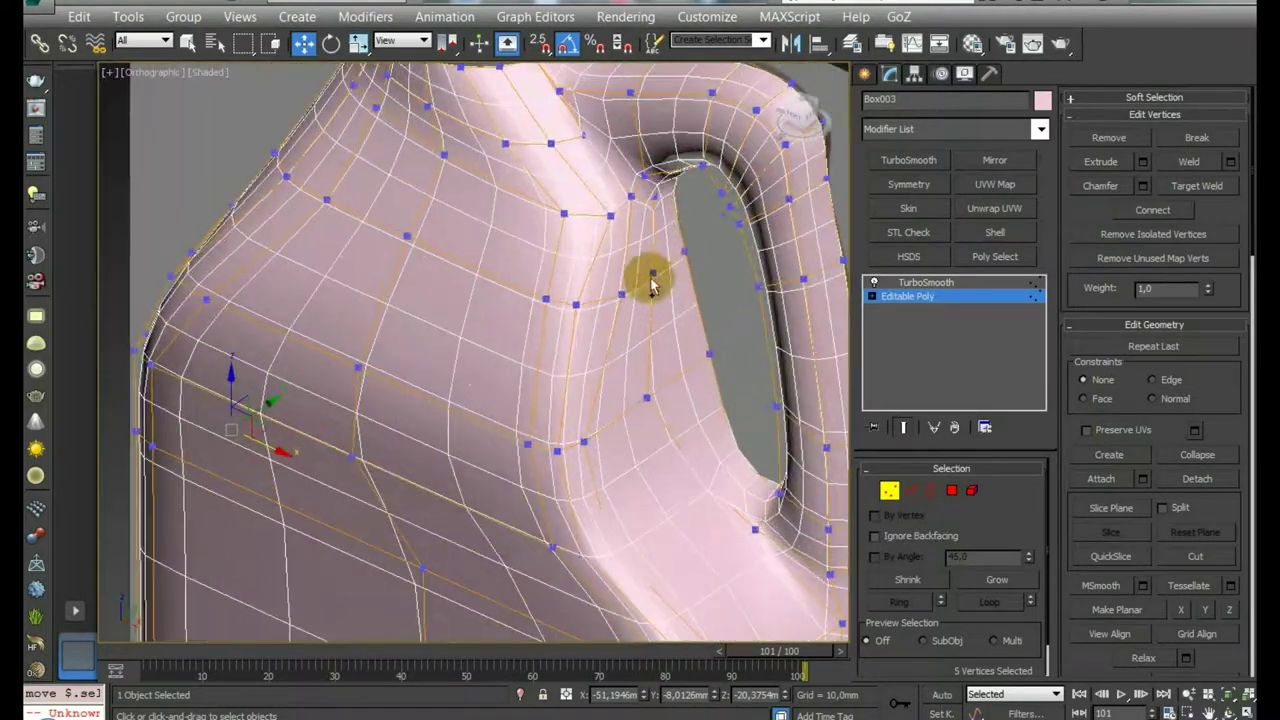
left_click(652, 273)
left_click(647, 398, "ctrl")
left_click(708, 355, "ctrl")
middle_click_drag(716, 408, 737, 334, "alt")
left_click_drag(737, 331, 745, 331)
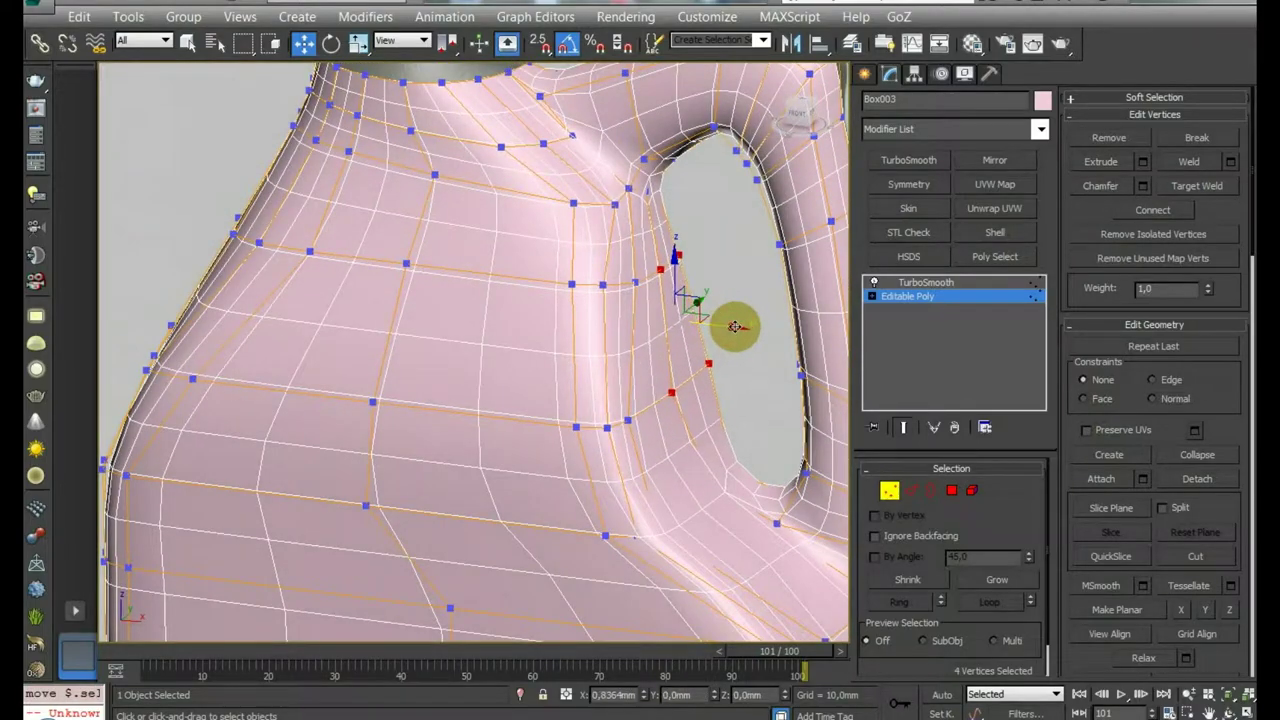
scroll(670, 368, "down", 4)
scroll(623, 420, "down", 2)
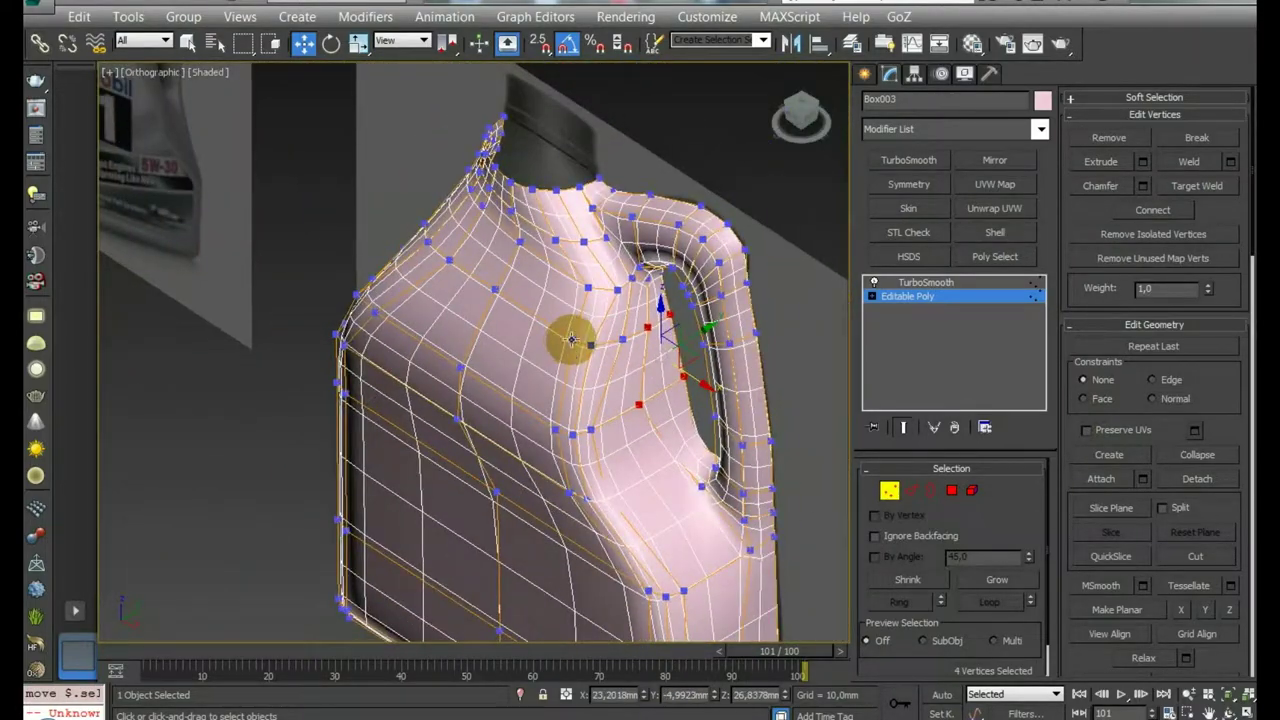
With Edge constraint, slide the handle-junction and upper shoulder vertices along their edges
left_click_drag(572, 340, 599, 352)
left_click(1152, 379)
scroll(738, 396, "up", 3)
left_click_drag(571, 337, 563, 247)
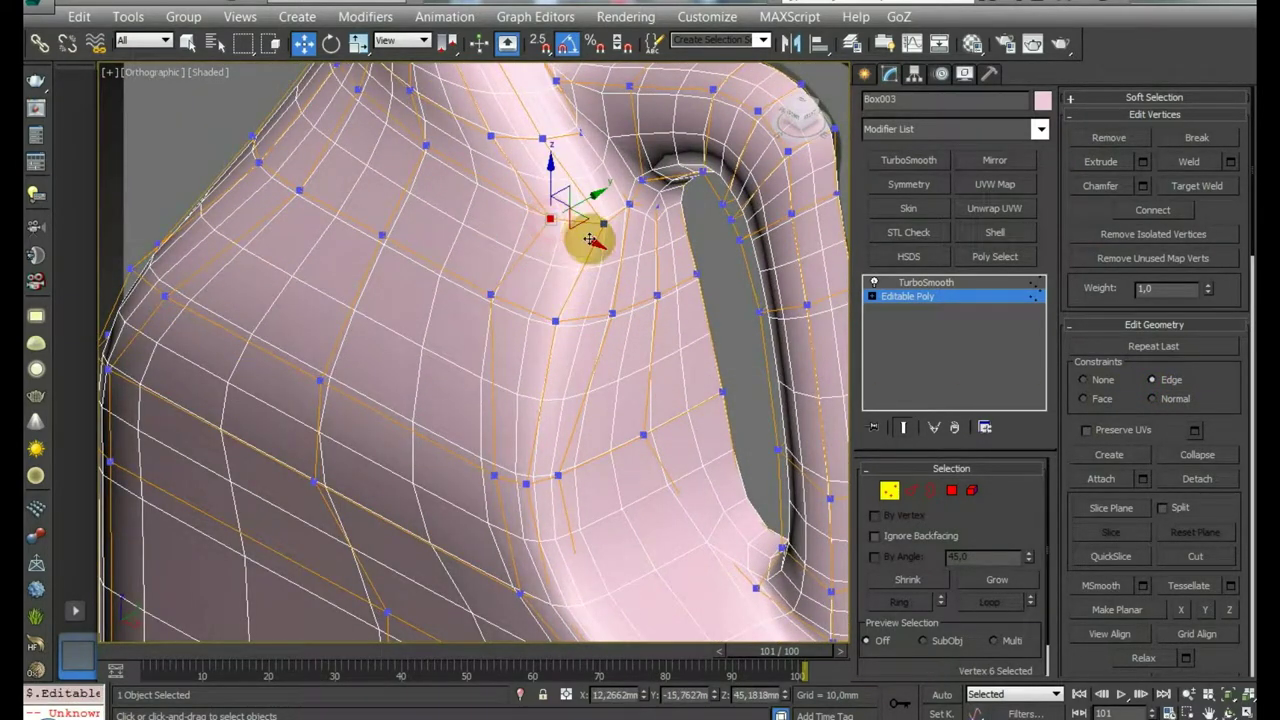
left_click(590, 243)
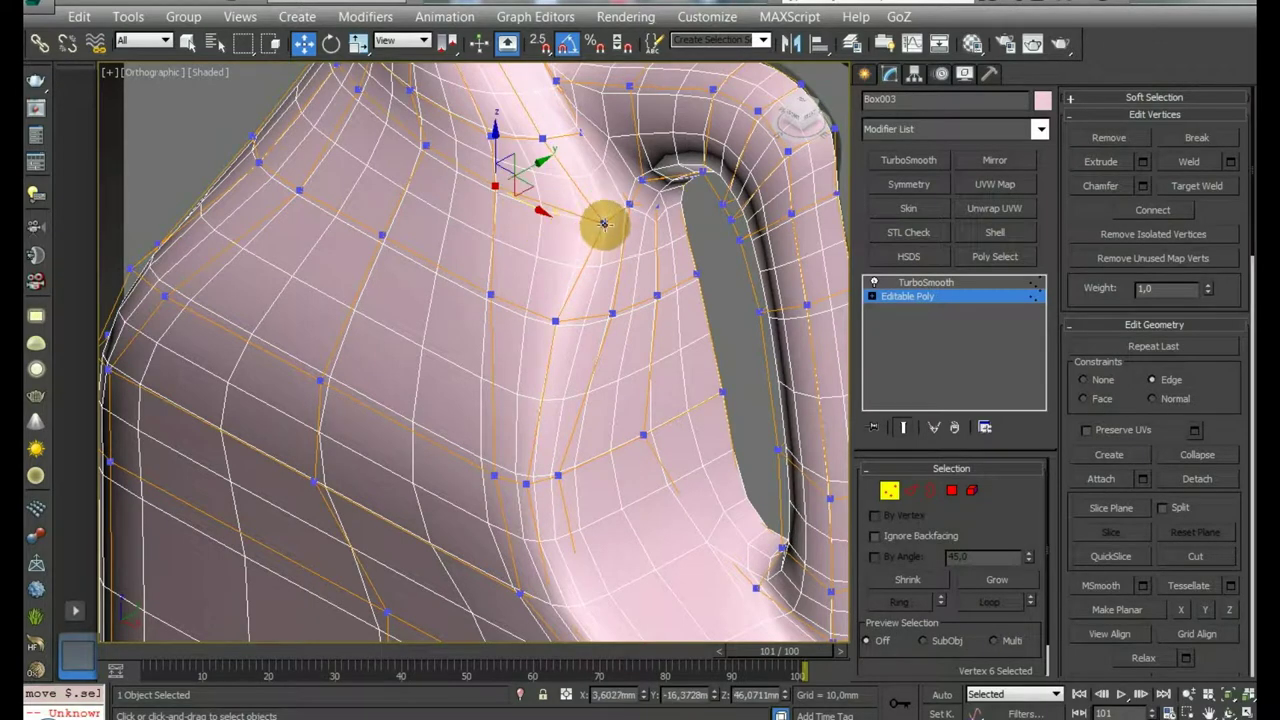
left_click_drag(604, 223, 637, 236)
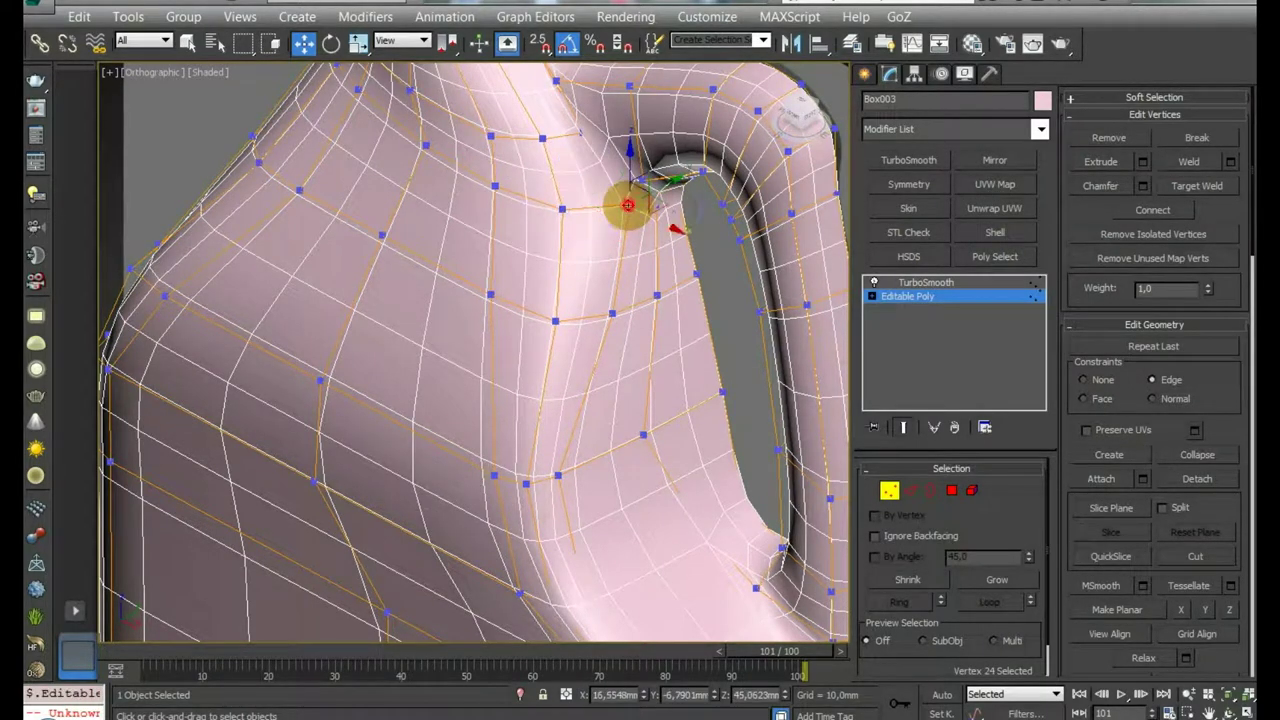
left_click_drag(628, 205, 668, 190)
left_click(658, 313)
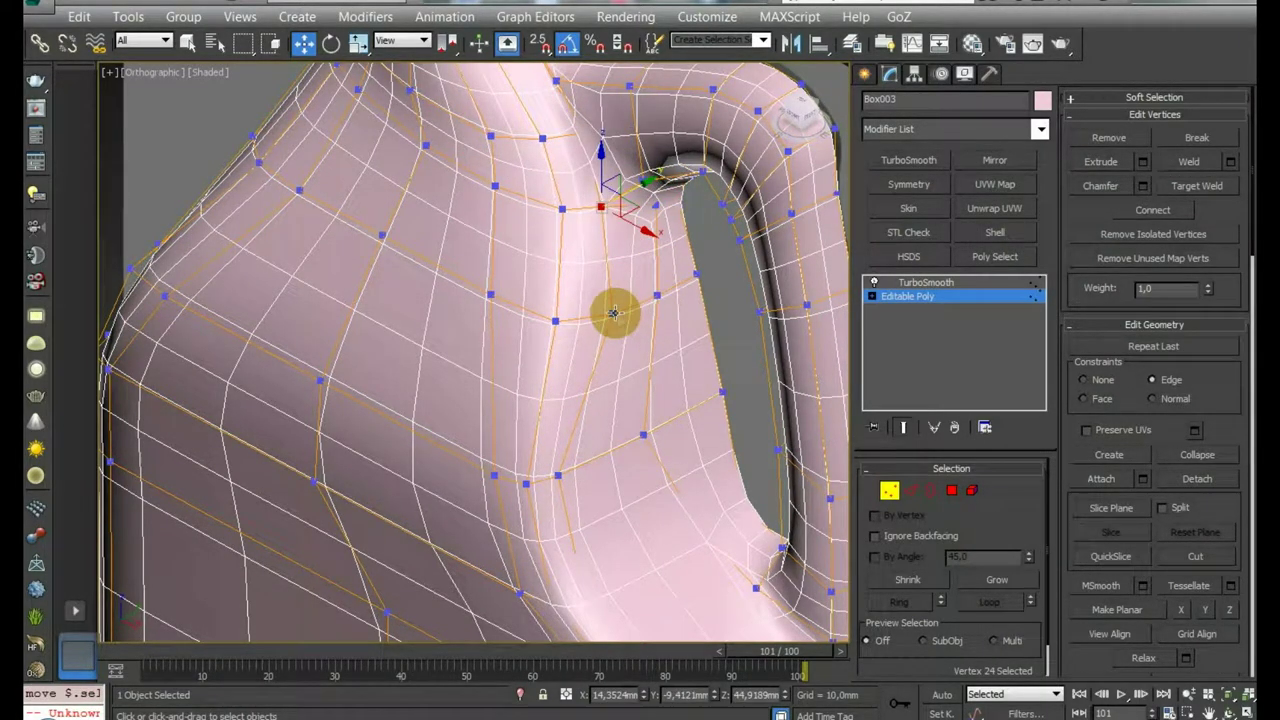
left_click_drag(614, 313, 586, 329)
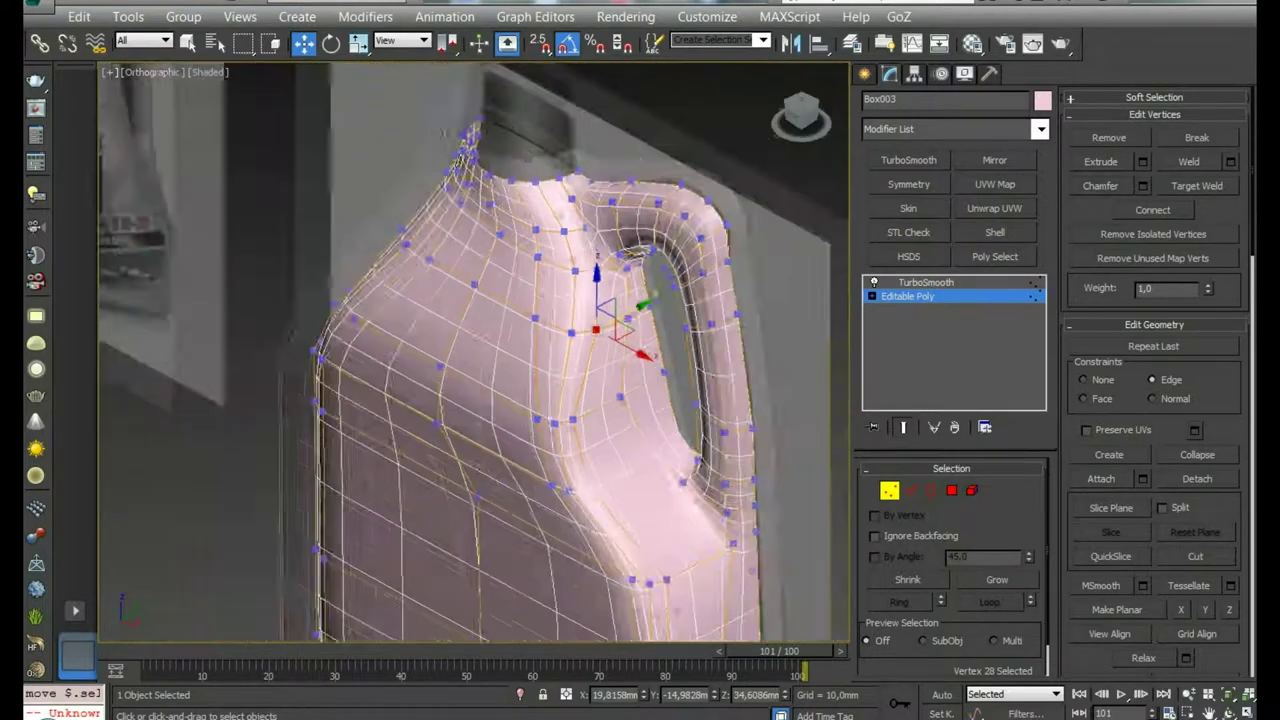
middle_click_drag(586, 329, 535, 333, "alt")
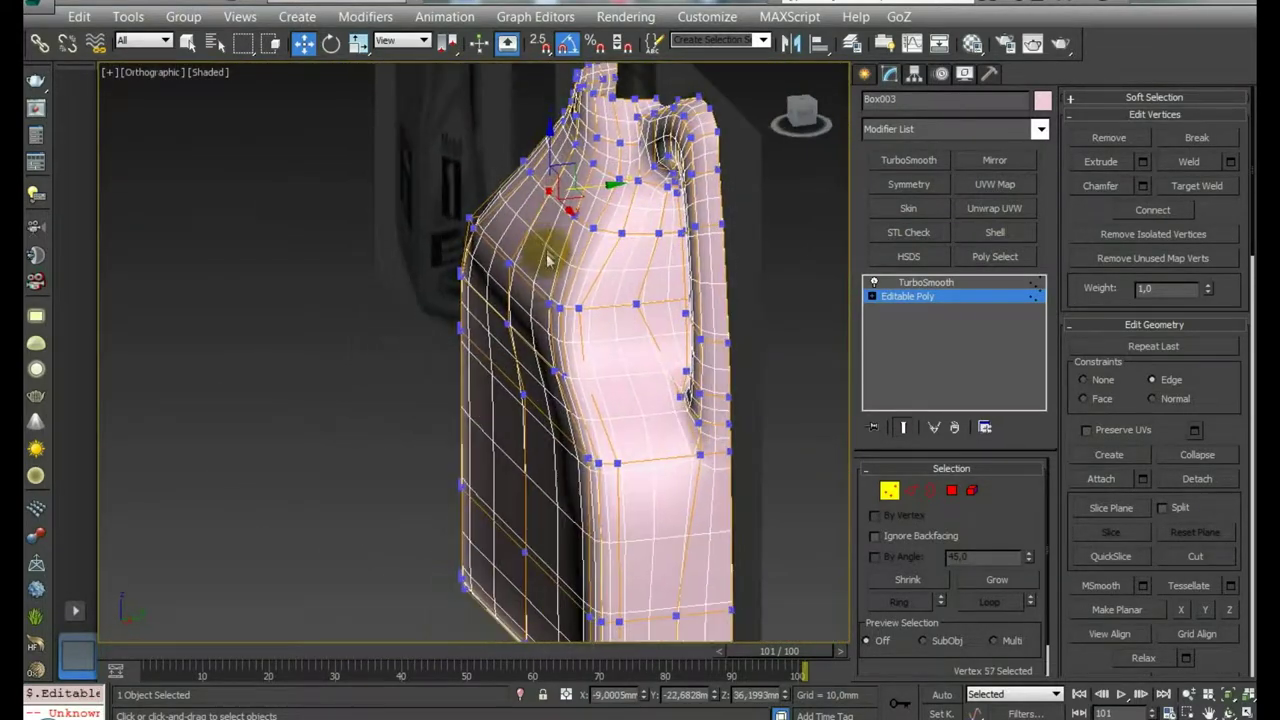
Set constraints back to None and move the column of side vertices to reshape the side
left_click(510, 262)
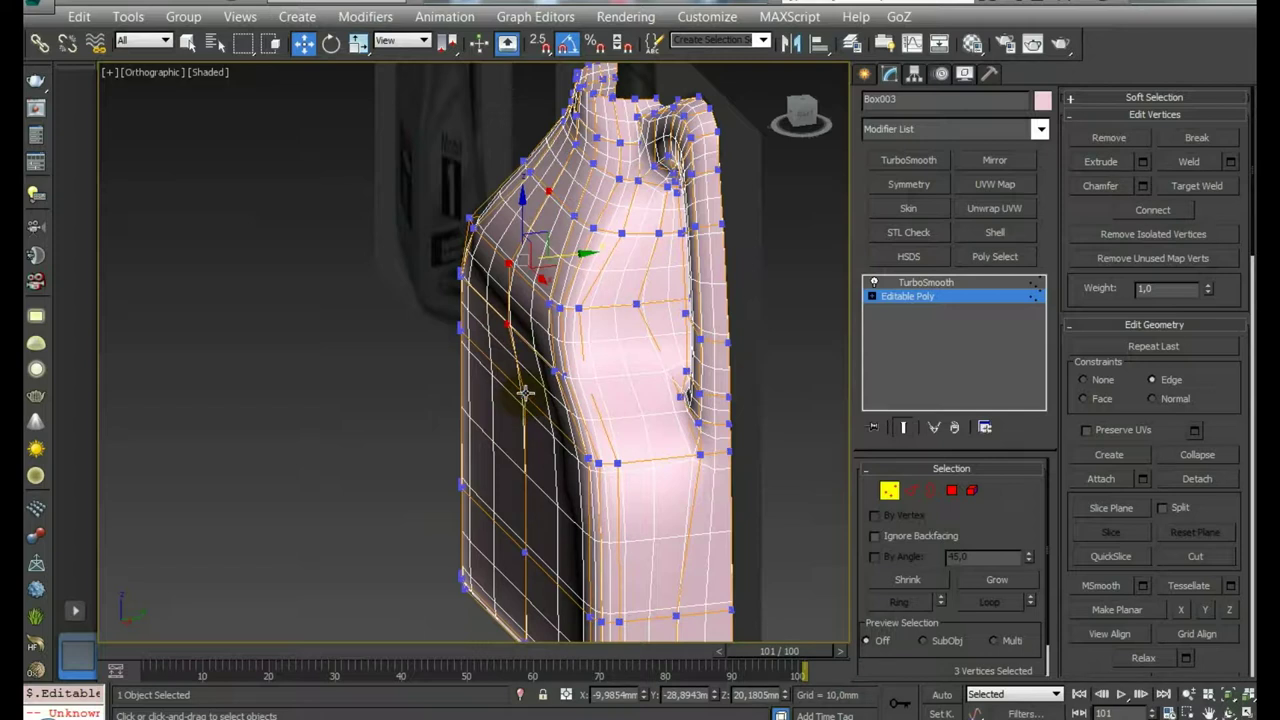
middle_click_drag(560, 428, 528, 385, "alt")
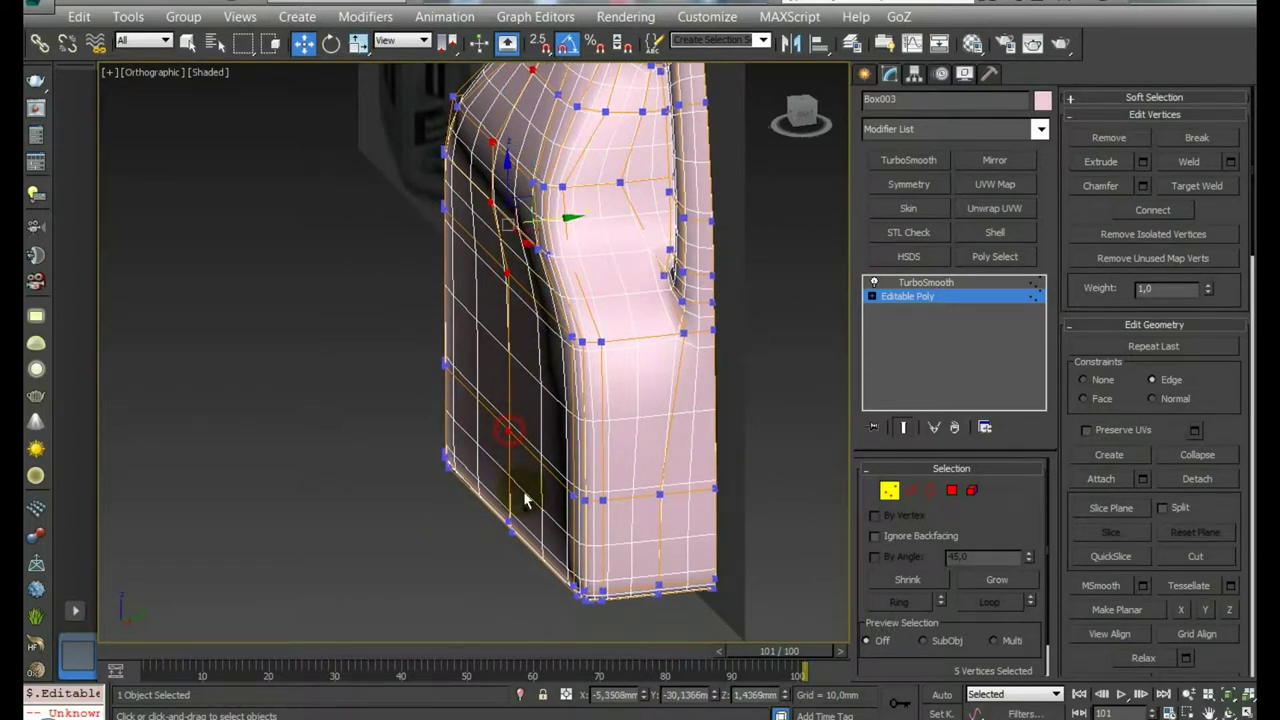
left_click_drag(545, 310, 596, 360)
left_click(1095, 384)
left_click_drag(555, 305, 558, 310)
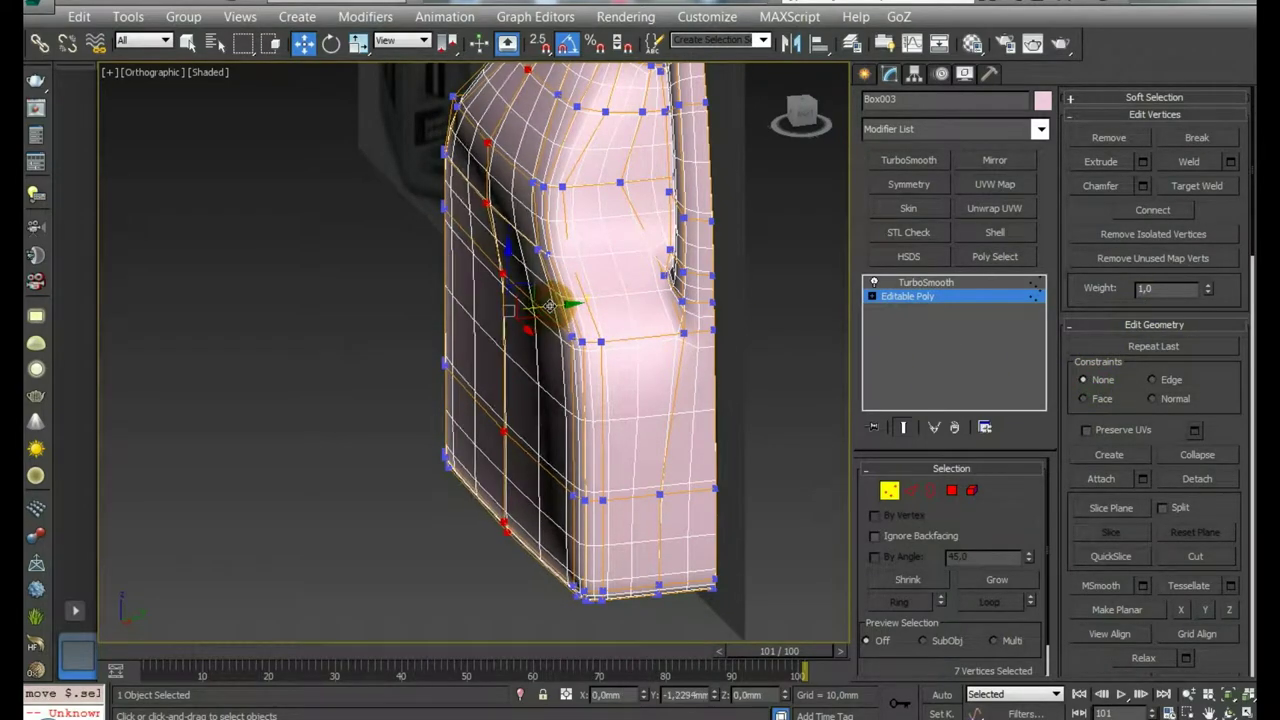
mouse_move(560, 305)
middle_mouse_down("alt")
mouse_move(674, 297)
mouse_move(815, 343)
middle_mouse_up("alt")
left_click_drag(443, 306, 452, 309)
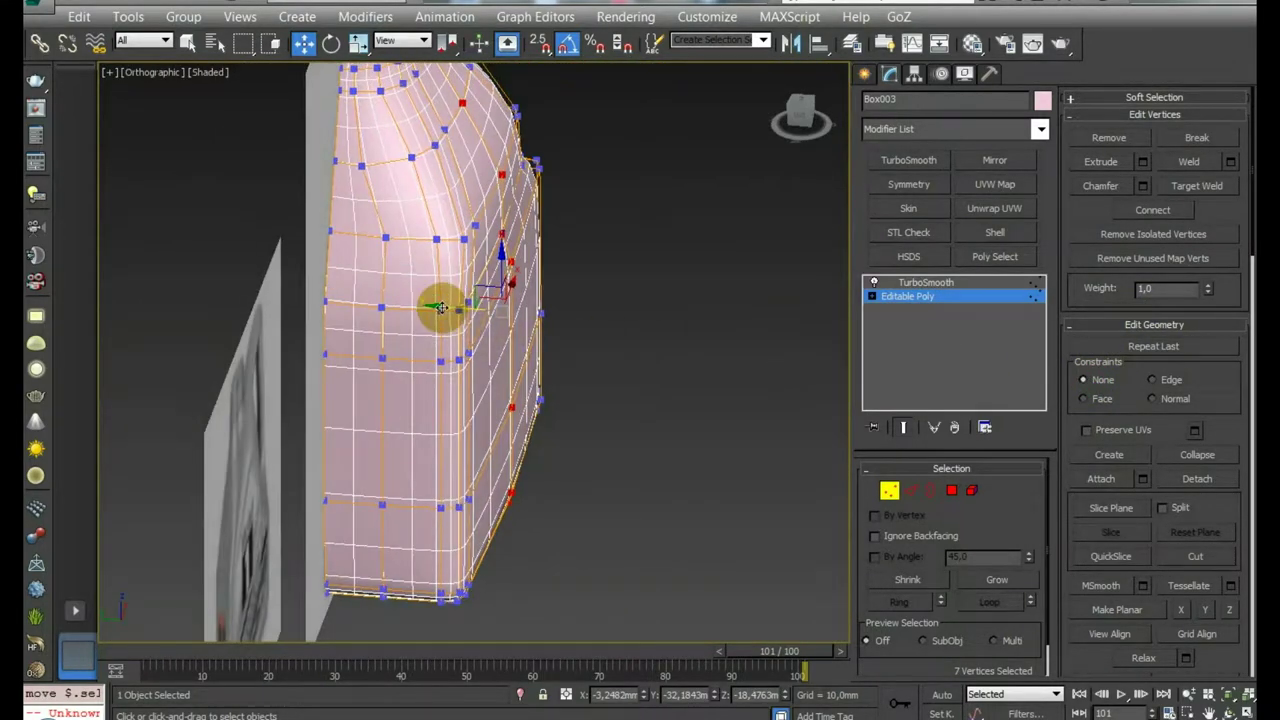
mouse_move(452, 309)
middle_mouse_down("alt")
mouse_move(640, 305)
mouse_move(560, 305)
mouse_move(500, 335)
middle_mouse_up("alt")
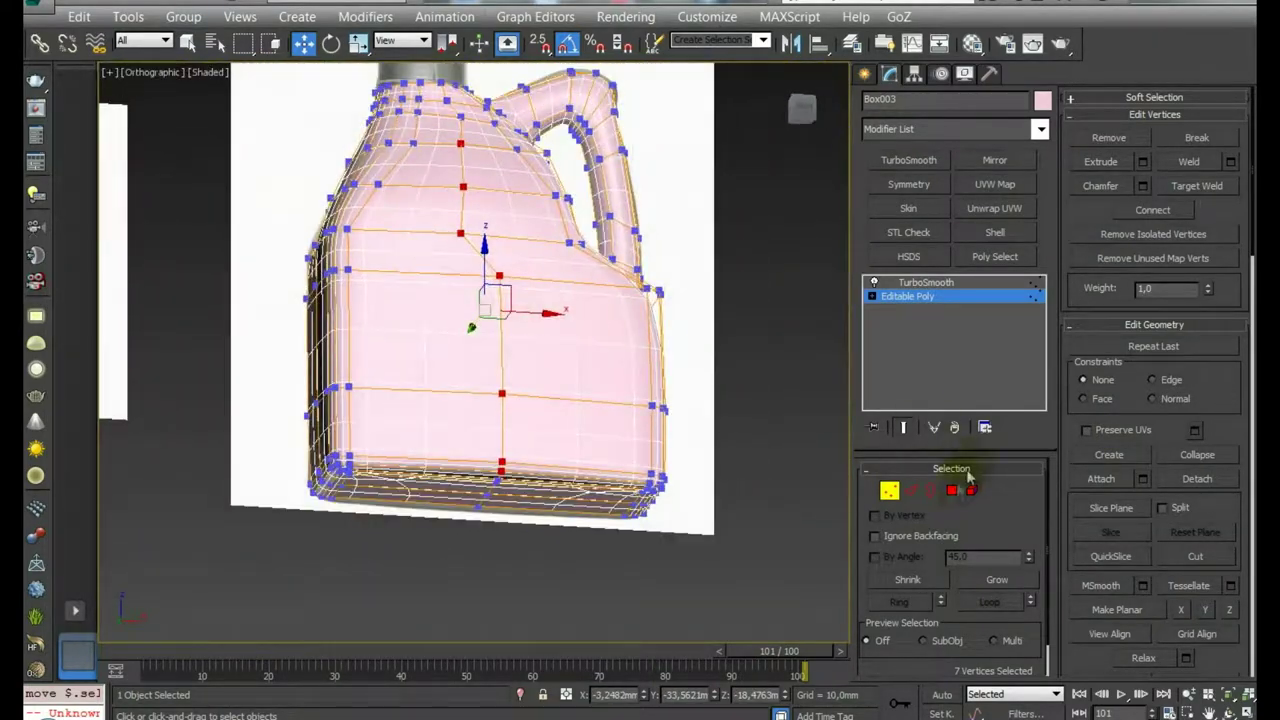
left_click(888, 488)
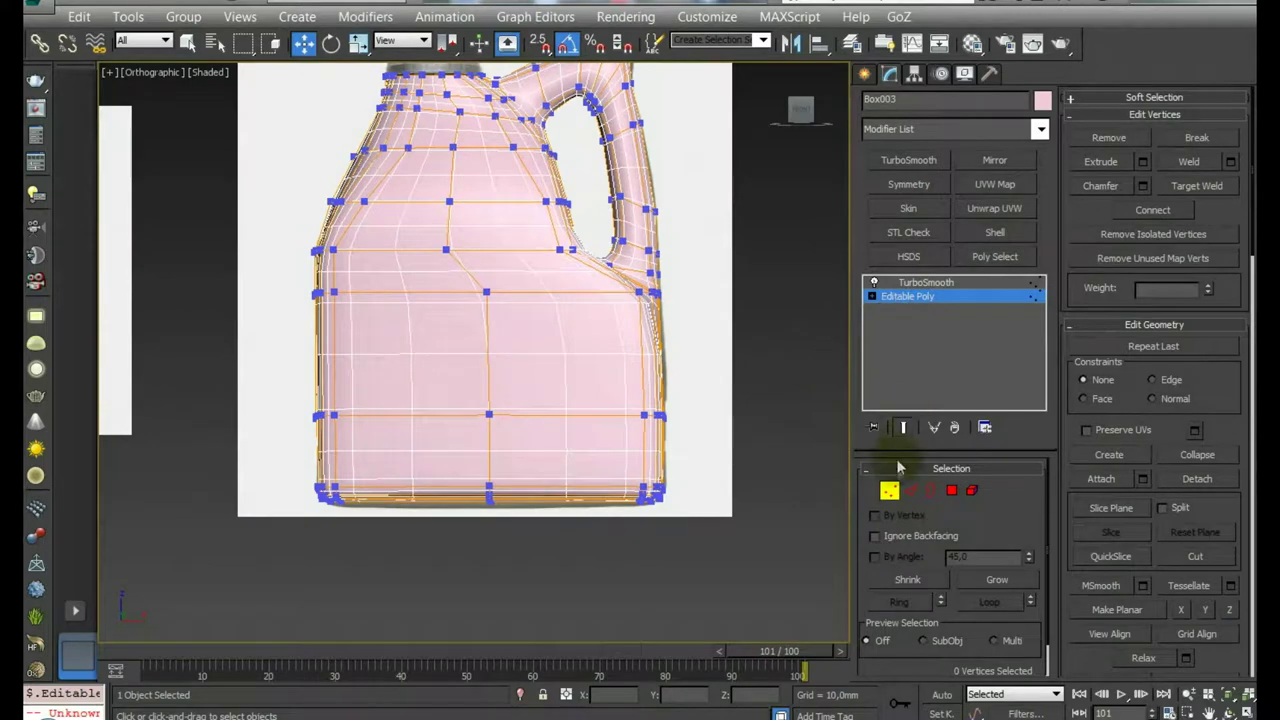
Hide the end result, select the front vertical edge loop and Make Planar on X
left_click(905, 428)
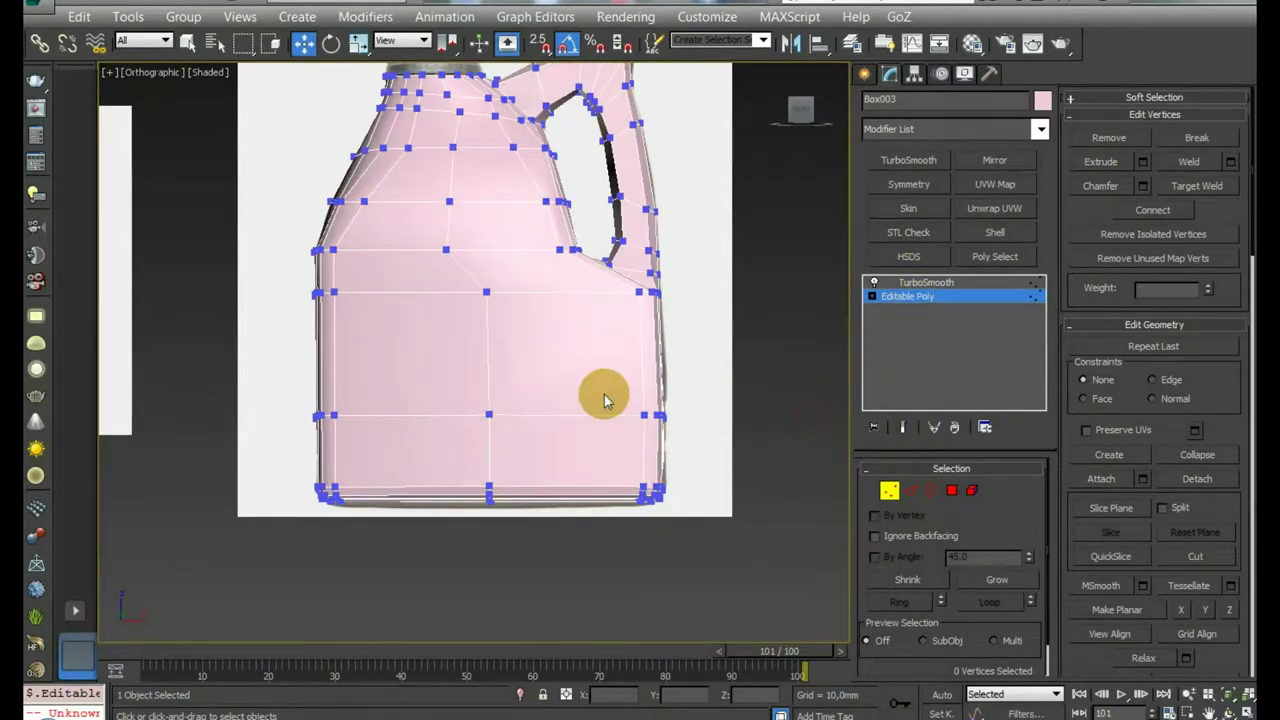
key("2")
double_click(488, 350)
scroll(510, 330, "down", 2)
left_click(1168, 427)
scroll(1248, 443, "down", 4)
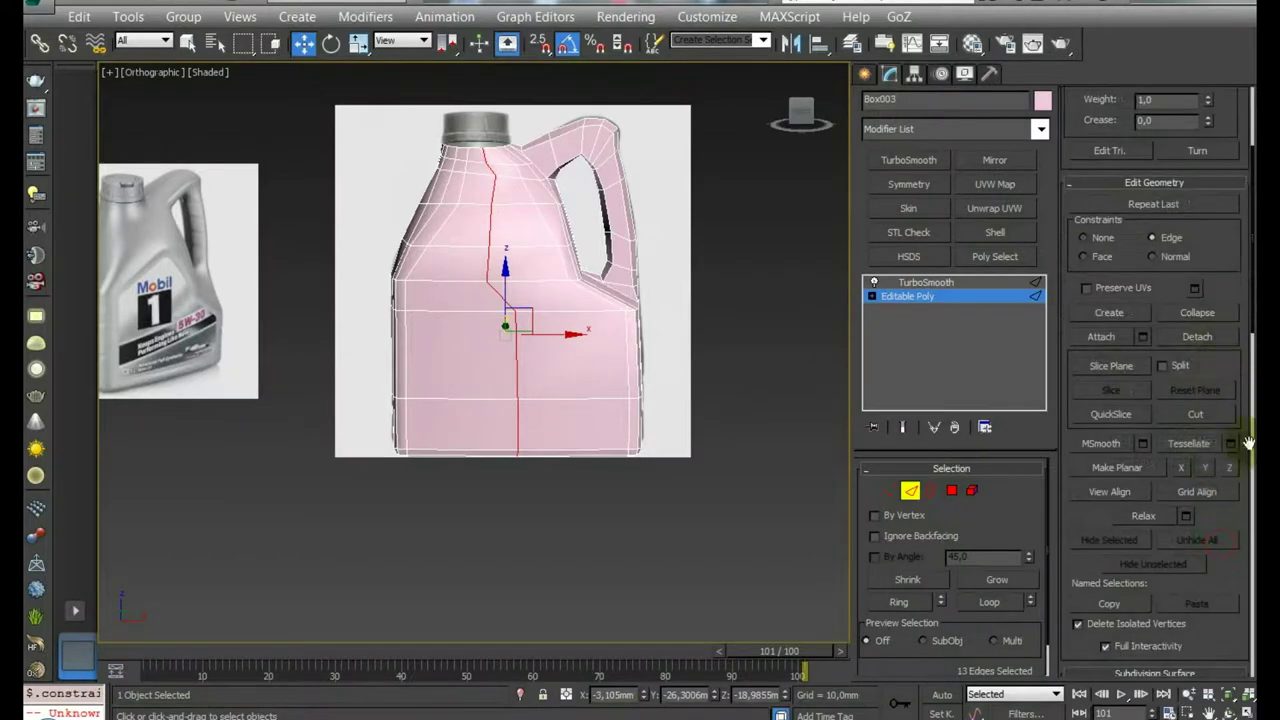
left_click(1207, 468)
key("ctrl+z")
left_click(1208, 468)
key("ctrl+z")
left_click(1182, 468)
mouse_move(731, 325)
middle_mouse_down("alt")
mouse_move(834, 319)
mouse_move(766, 337)
mouse_move(838, 332)
middle_mouse_up("alt")
With Face constraint, re-flatten the front loop on X, slide it slightly left, then reset constraints to None
left_click(1083, 257)
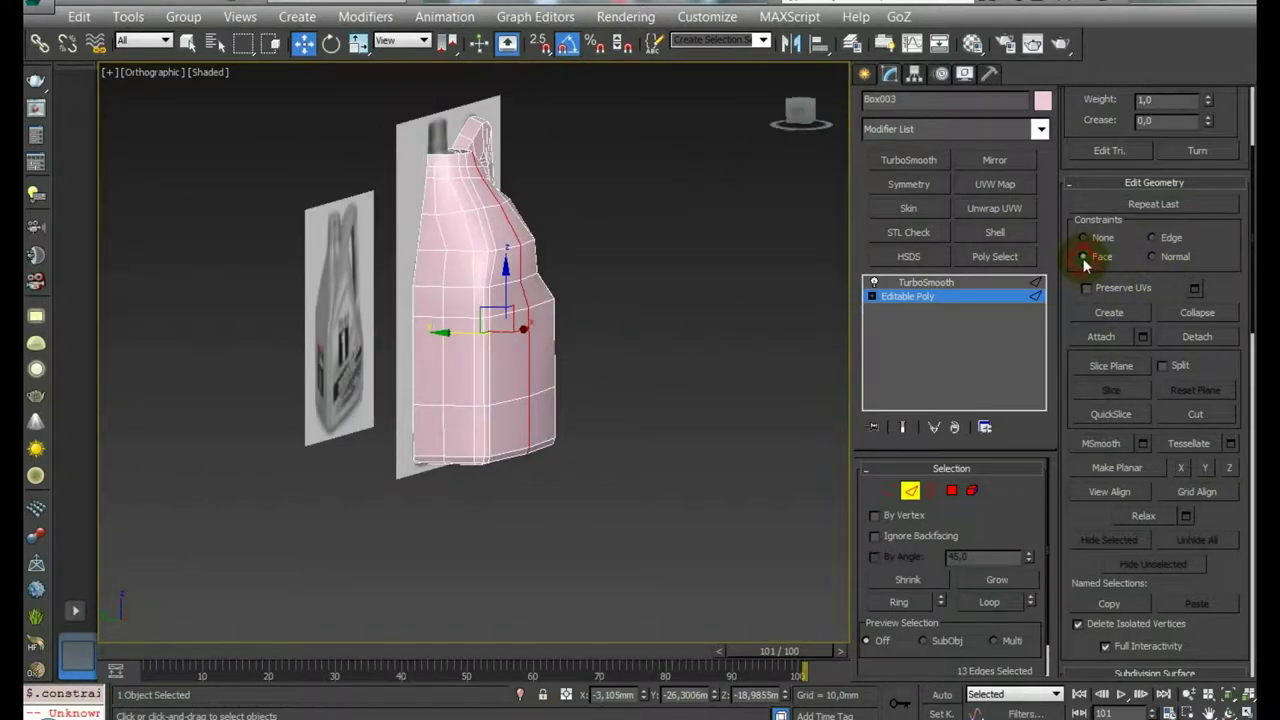
left_click(1183, 468)
mouse_move(555, 373)
middle_mouse_down("alt")
mouse_move(537, 414)
mouse_move(563, 394)
middle_mouse_up("alt")
mouse_move(395, 88)
left_mouse_down()
mouse_move(557, 255)
mouse_move(564, 296)
left_mouse_up()
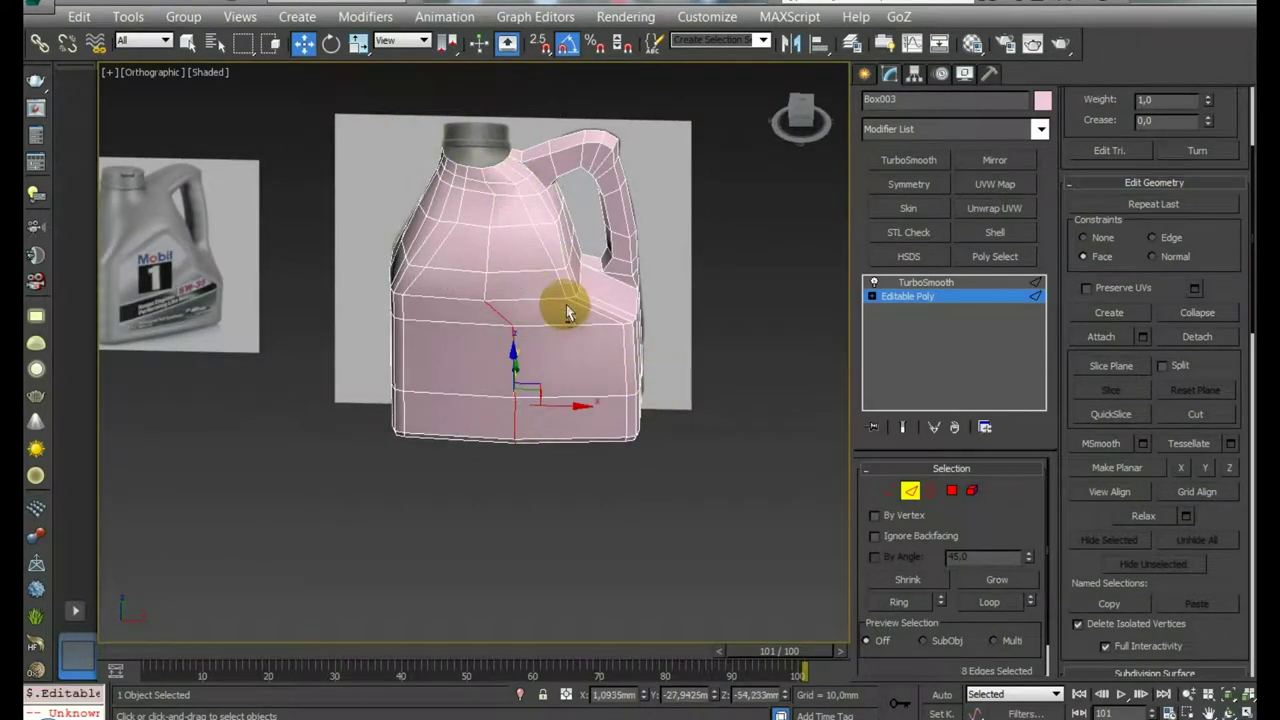
left_click(1182, 469)
left_click_drag(577, 407, 545, 405)
left_click(1080, 237)
scroll(520, 295, "up", 2)
scroll(520, 295, "up", 3)
In Vertex mode, shift the selected neck vertices slightly along X
left_click(909, 490)
scroll(629, 406, "up", 2)
scroll(565, 242, "up", 2)
left_click_drag(577, 237, 595, 238)
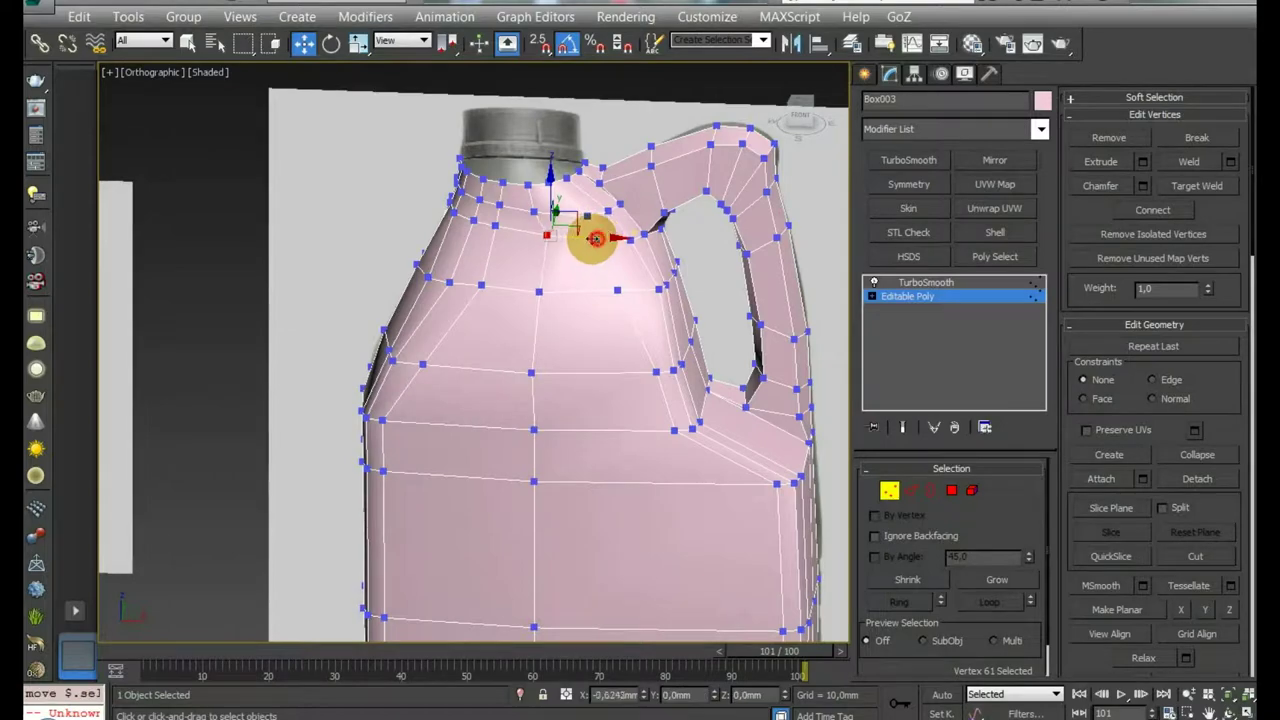
middle_click_drag(629, 357, 543, 337, "alt")
scroll(543, 337, "down", 3)
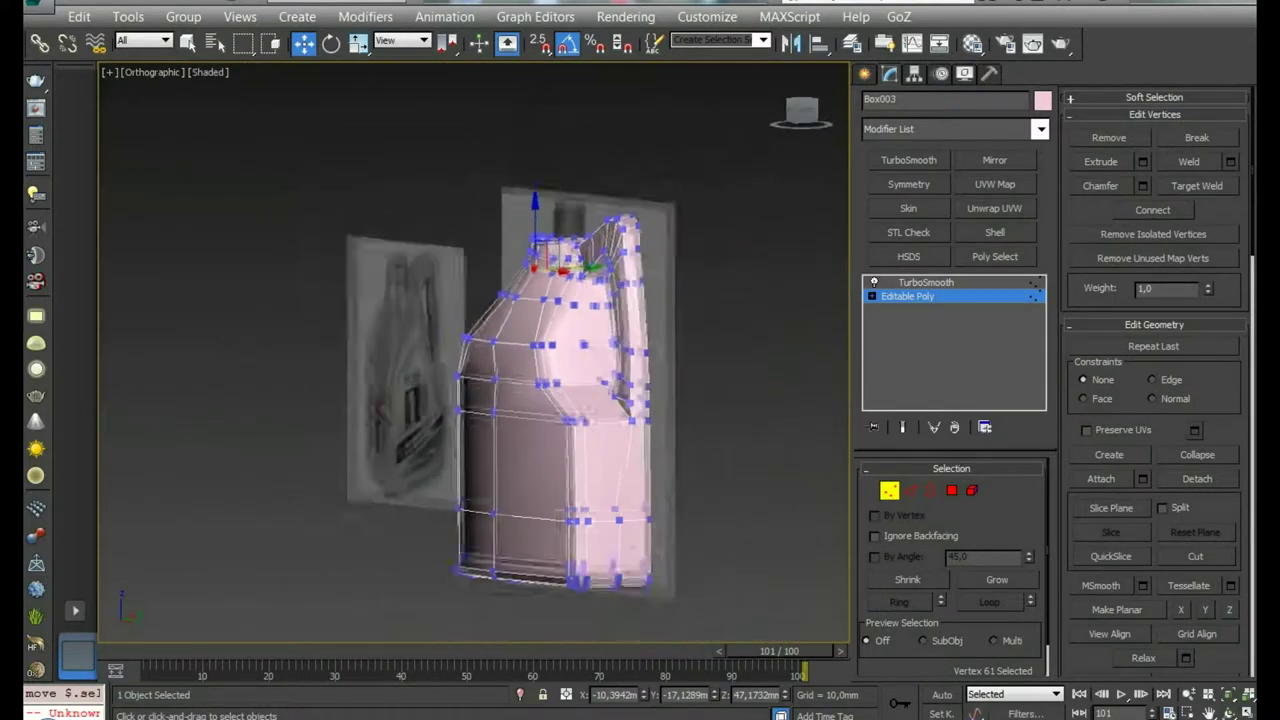
middle_click_drag(700, 400, 929, 450, "alt")
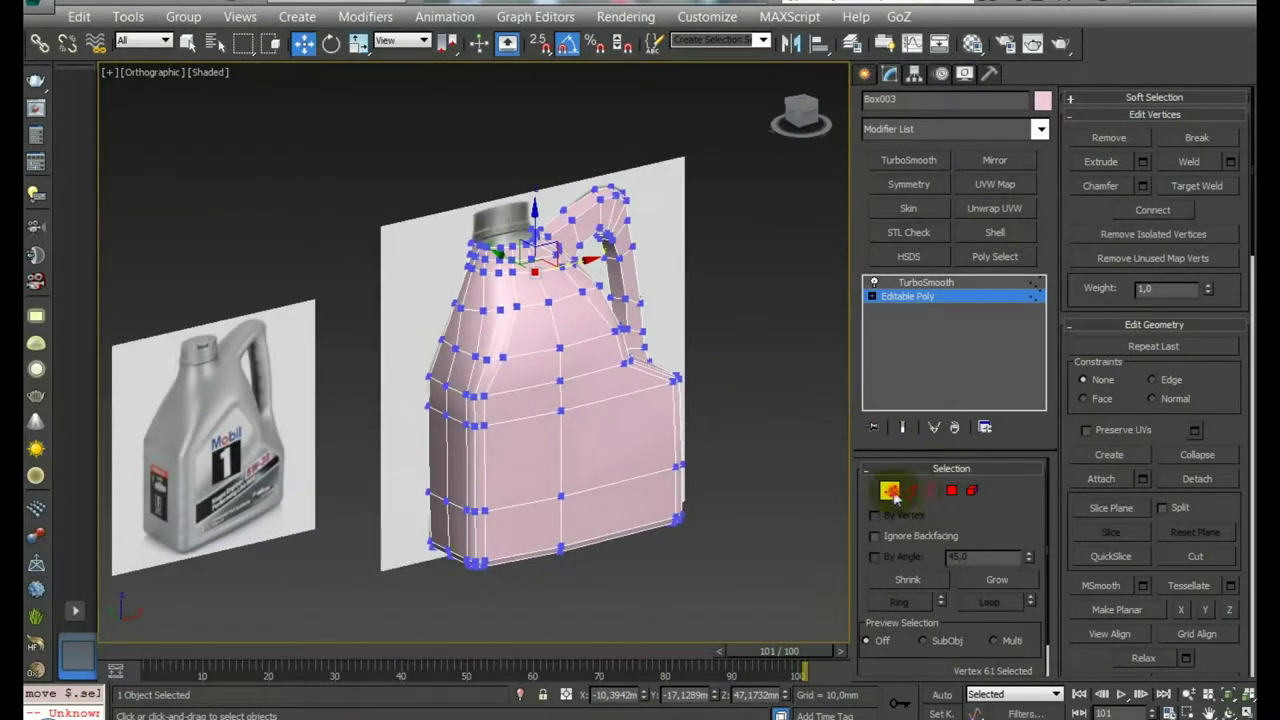
left_click(893, 497)
left_click(704, 407)
mouse_move(704, 407)
middle_mouse_down("alt")
mouse_move(523, 380)
mouse_move(408, 380)
mouse_move(535, 414)
middle_mouse_up("alt")
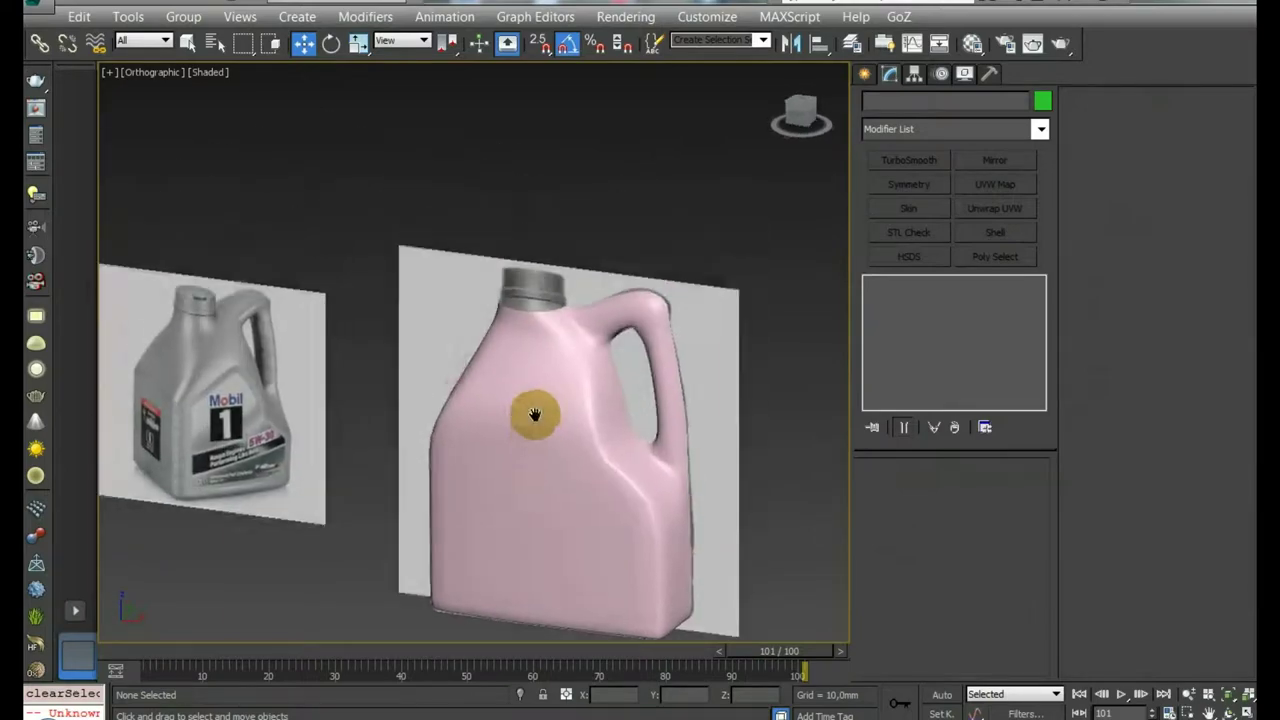
scroll(535, 414, "up", 3)
left_click(586, 371)
mouse_move(586, 371)
middle_mouse_down("alt")
mouse_move(620, 420)
mouse_move(560, 400)
mouse_move(510, 405)
mouse_move(600, 395)
mouse_move(420, 400)
mouse_move(500, 400)
middle_mouse_up("alt")
scroll(474, 414, "down", 5)
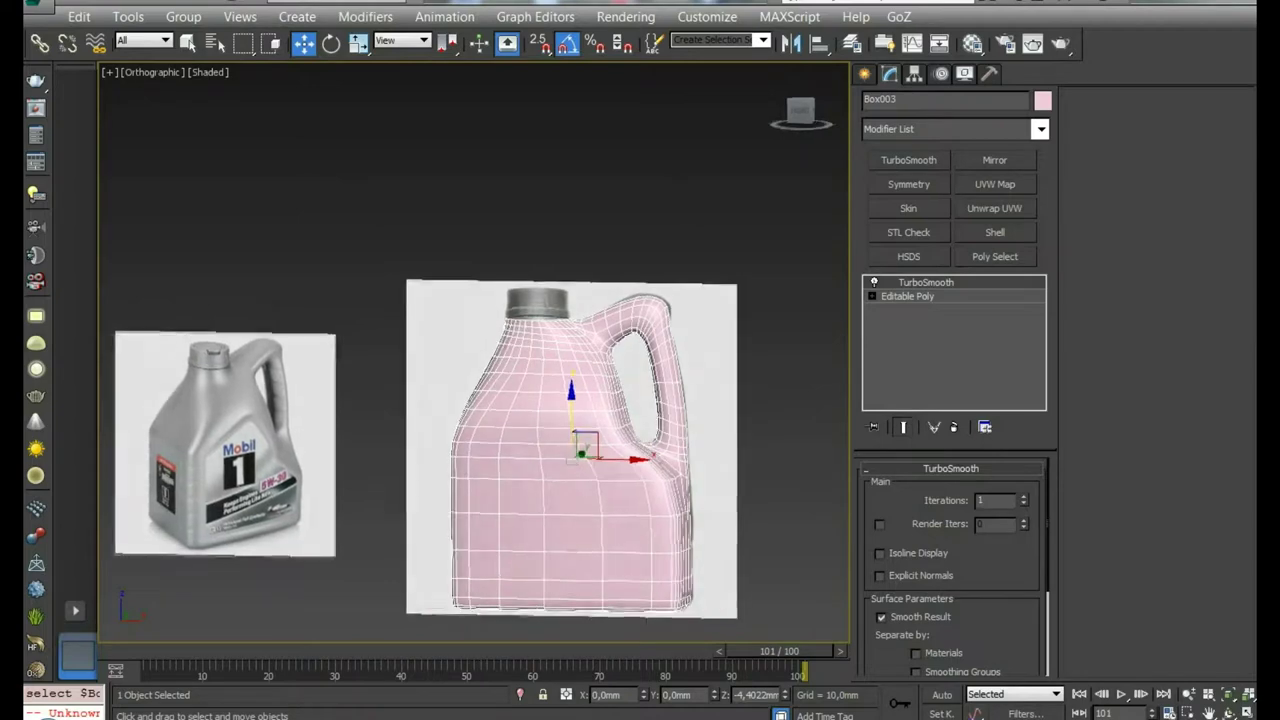
middle_click_drag(560, 400, 586, 380, "alt")
left_click_drag(623, 457, 968, 490)
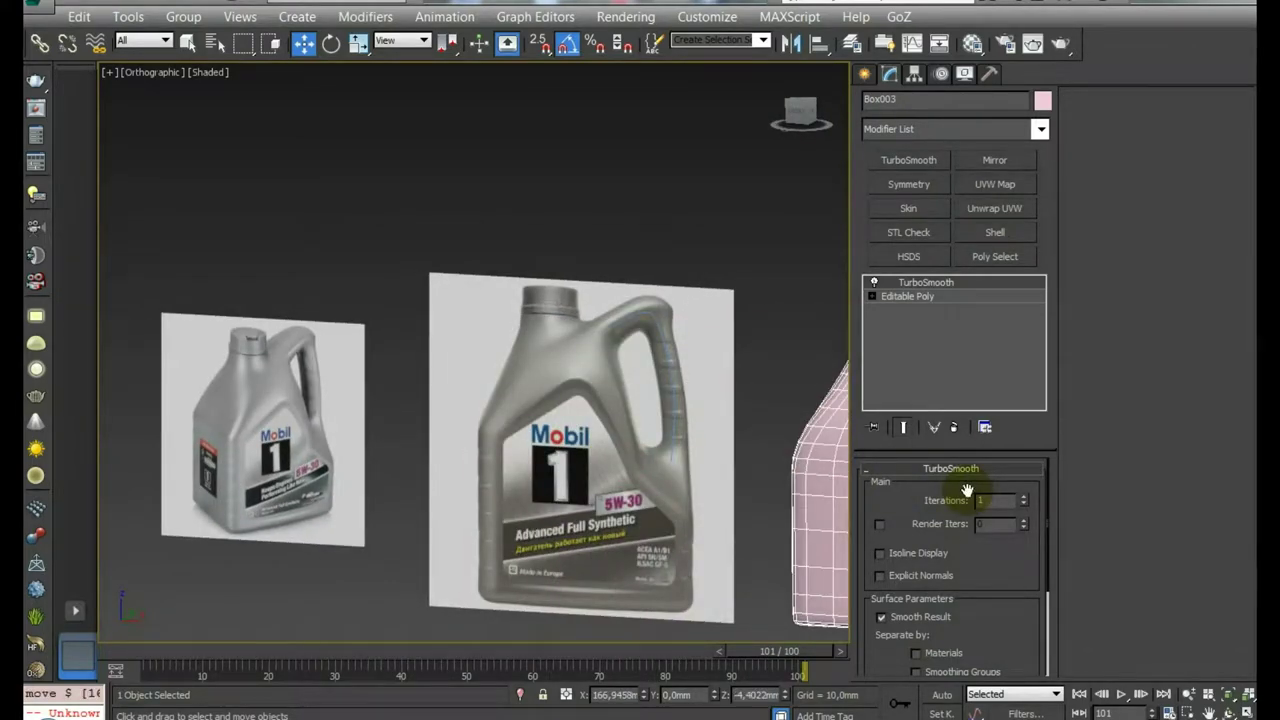
right_click(968, 490)
mouse_move(586, 371)
middle_mouse_down("alt")
mouse_move(577, 381)
mouse_move(600, 400)
middle_mouse_up("alt")
scroll(577, 381, "up", 3)
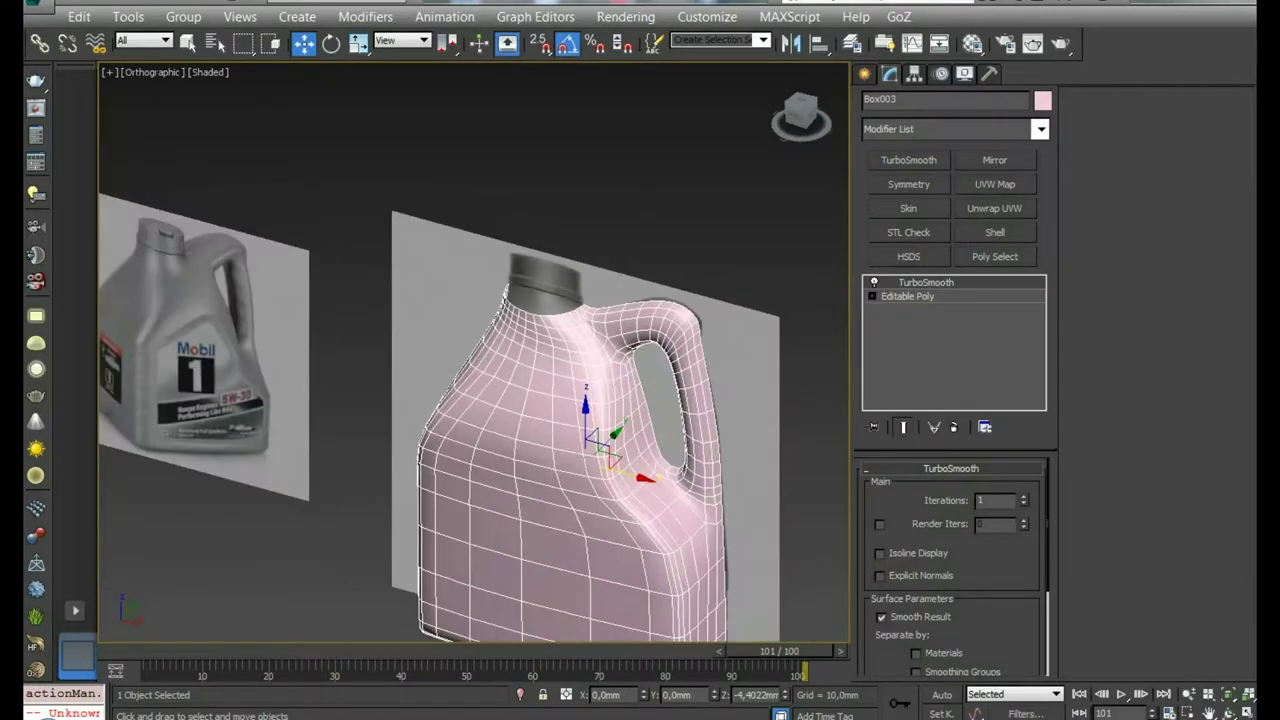
left_click(900, 297)
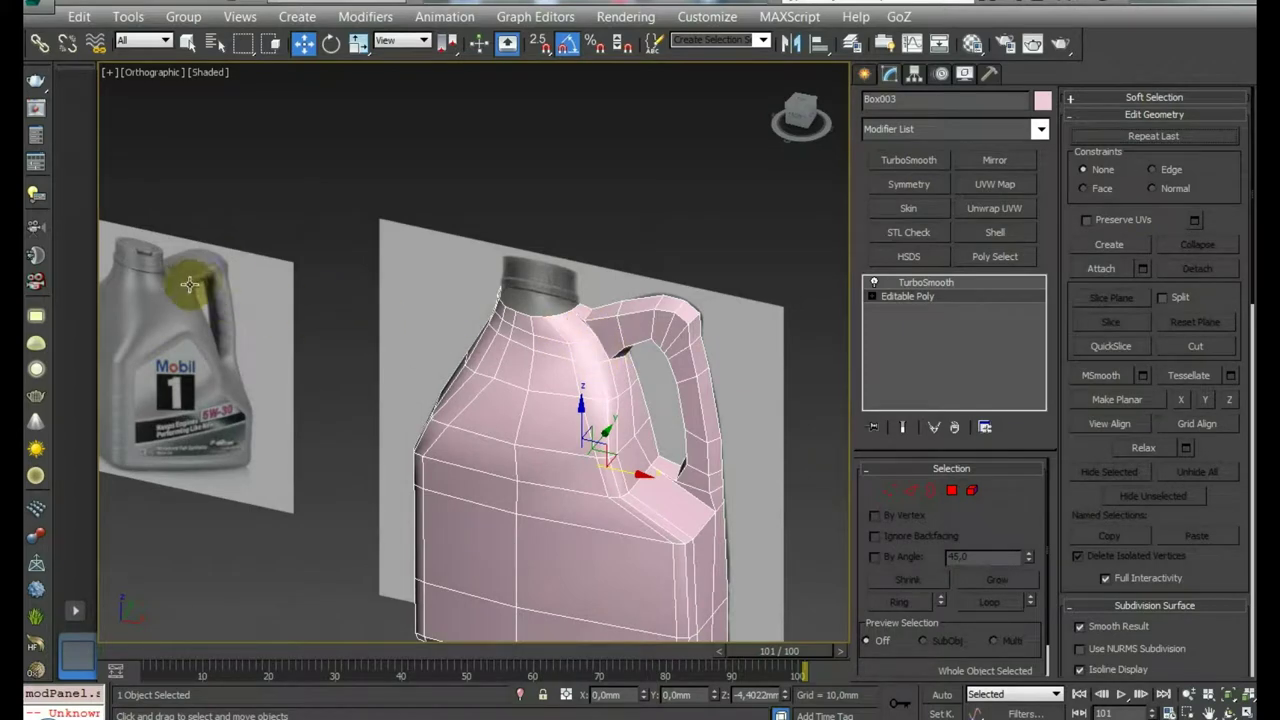
middle_click_drag(191, 288, 196, 295, "alt")
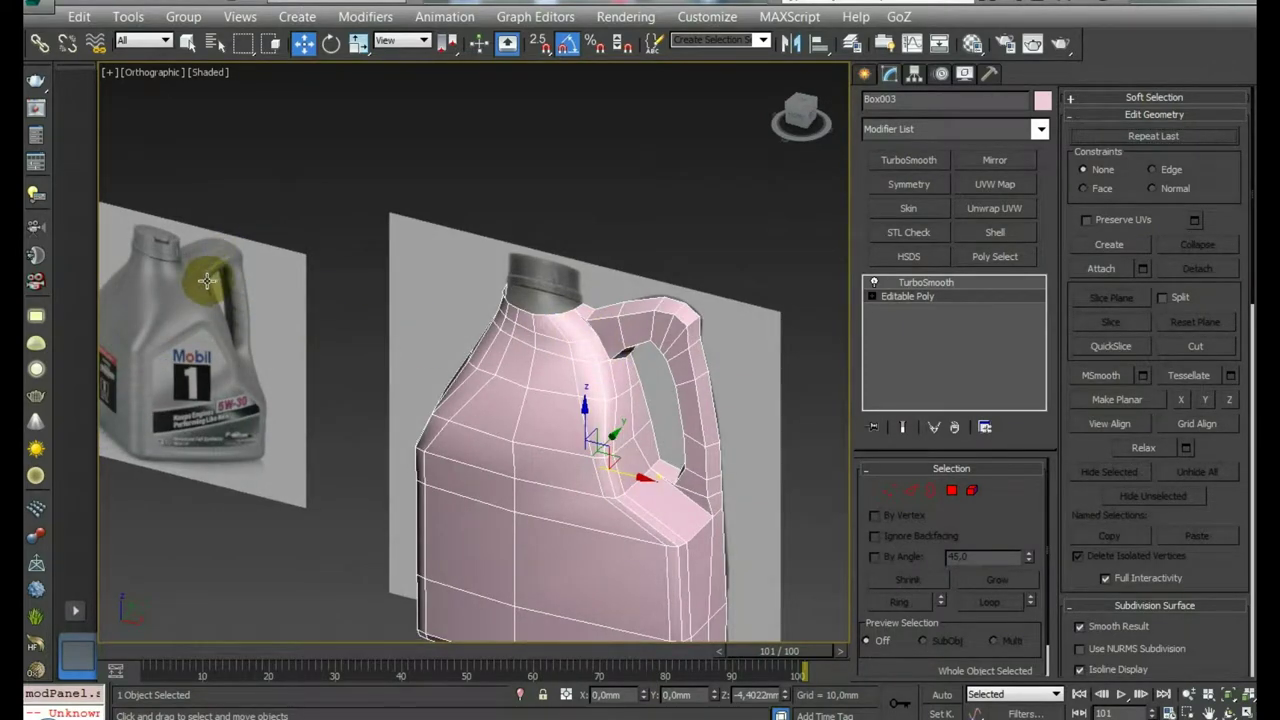
mouse_move(571, 334)
middle_mouse_down("alt")
mouse_move(491, 371)
mouse_move(534, 326)
mouse_move(561, 323)
mouse_move(671, 357)
mouse_move(571, 343)
mouse_move(600, 340)
mouse_move(600, 400)
middle_mouse_up("alt")
In Edge mode, select a ring of edges across the handle's top arc and down the handle
key("1")
scroll(600, 400, "up", 3)
scroll(600, 400, "up", 3)
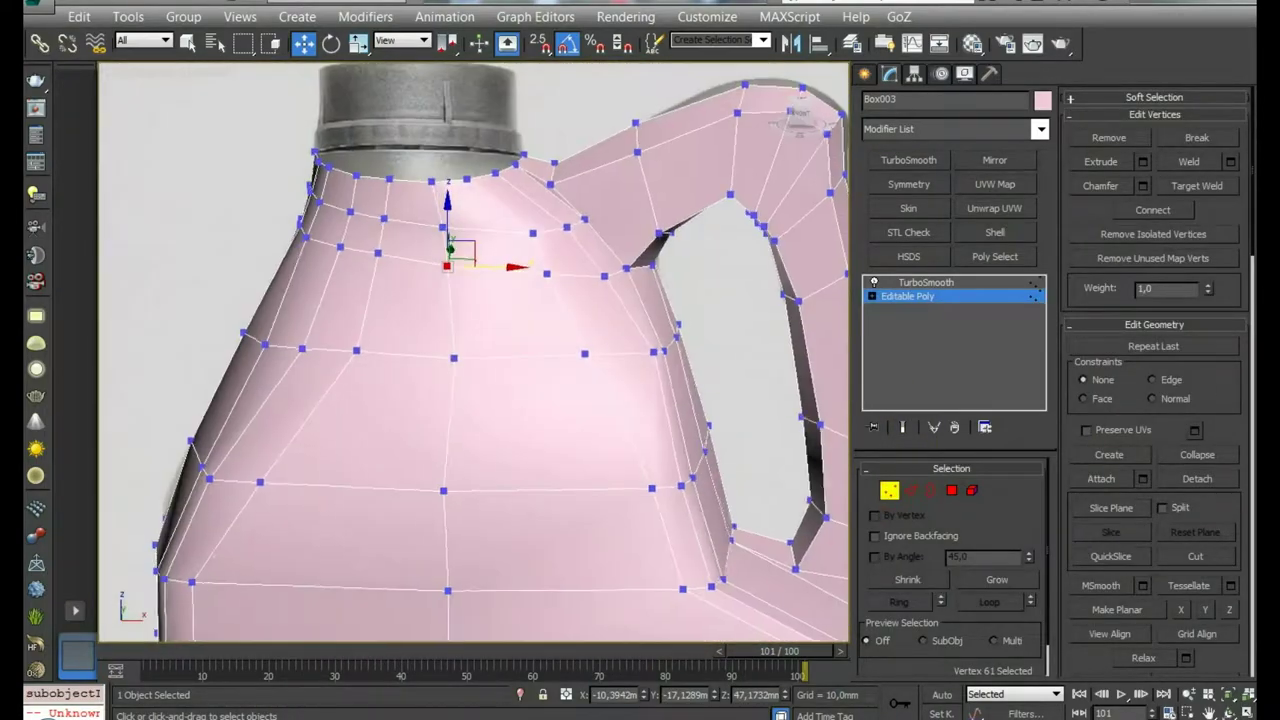
scroll(726, 272, "down", 3)
scroll(726, 272, "down", 1)
scroll(726, 272, "down", 3)
scroll(726, 272, "down", 1)
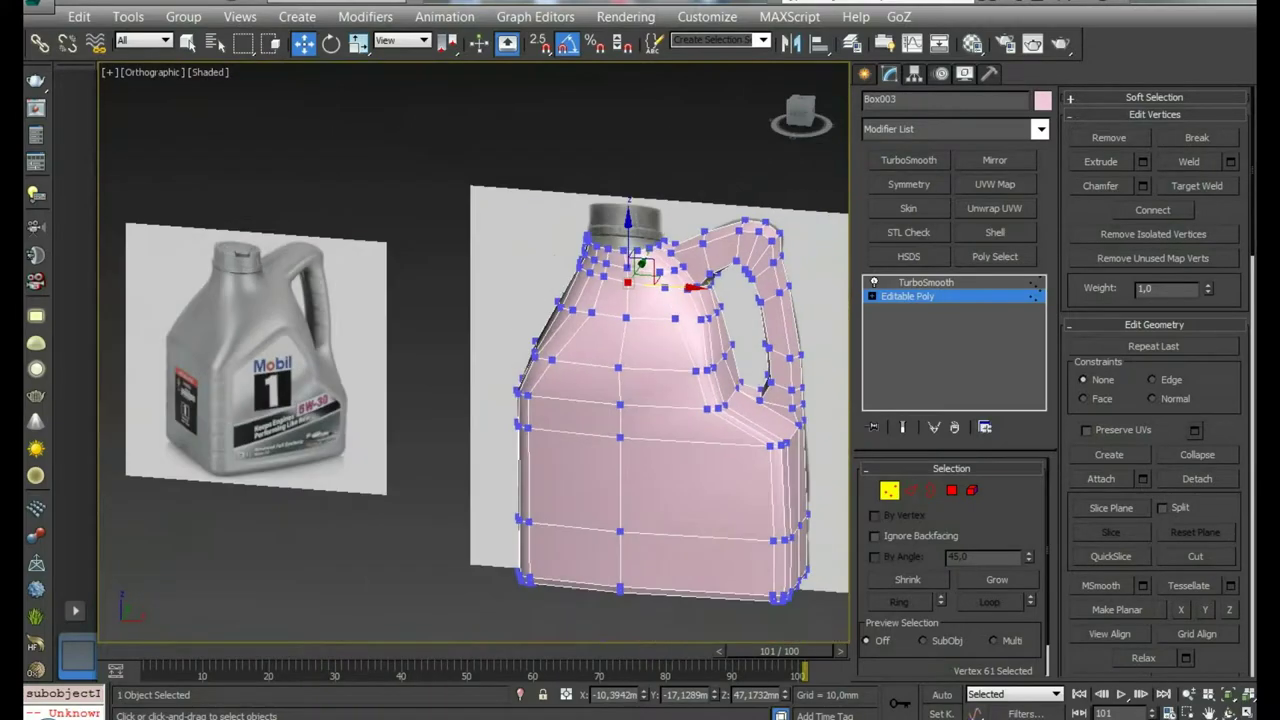
scroll(694, 351, "up", 2)
middle_click_drag(694, 211, 694, 351)
scroll(694, 351, "up", 3)
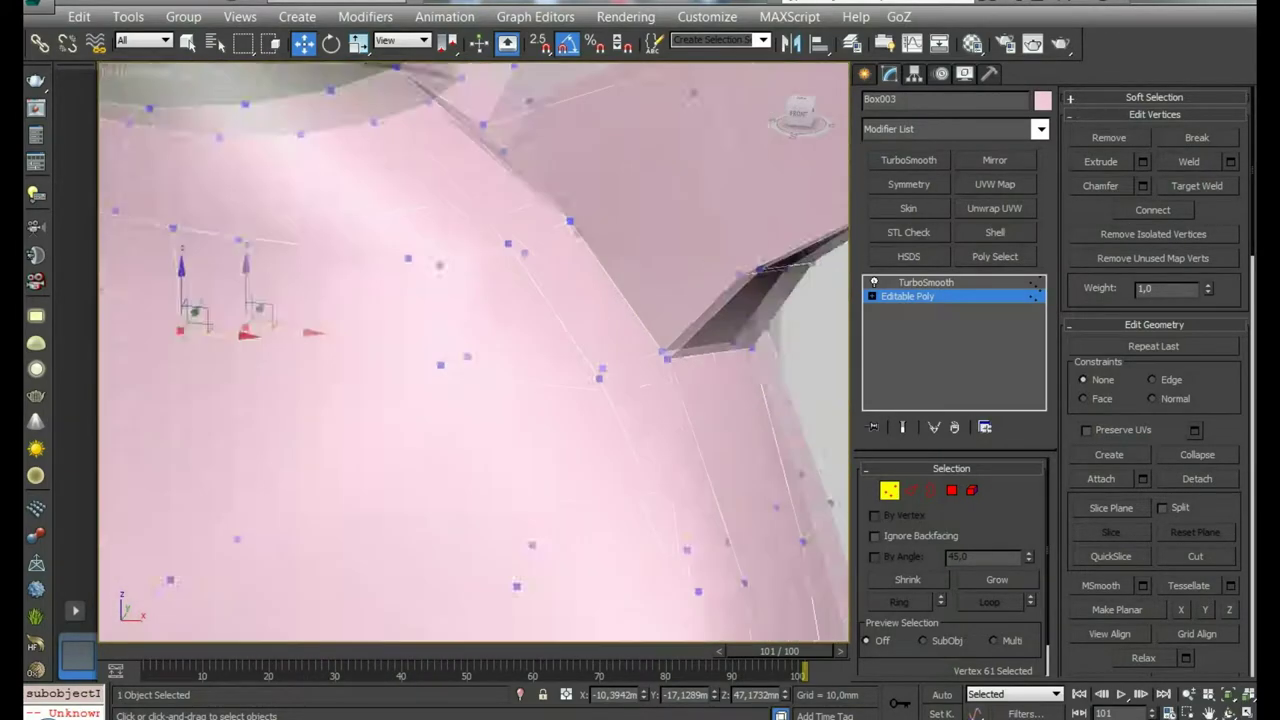
scroll(694, 351, "up", 2)
scroll(575, 303, "down", 3)
key("2")
scroll(649, 275, "up", 1)
left_click(649, 275)
scroll(660, 272, "down", 4)
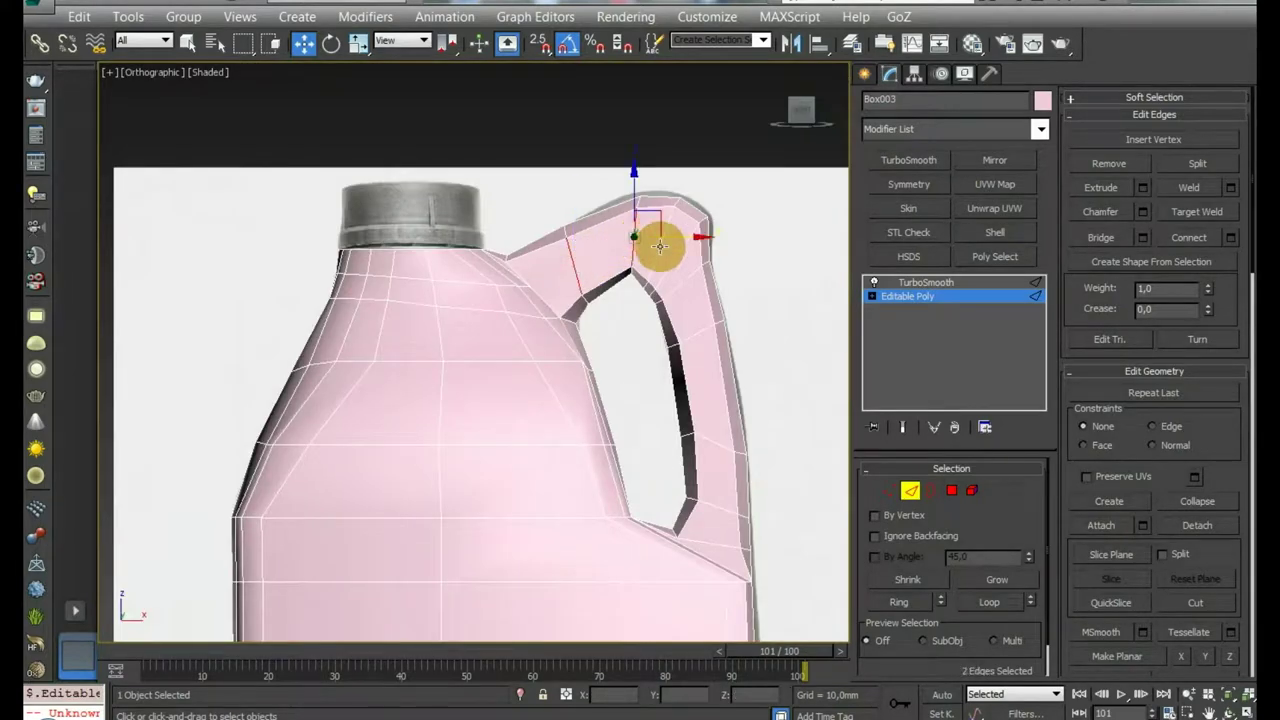
left_click(697, 332)
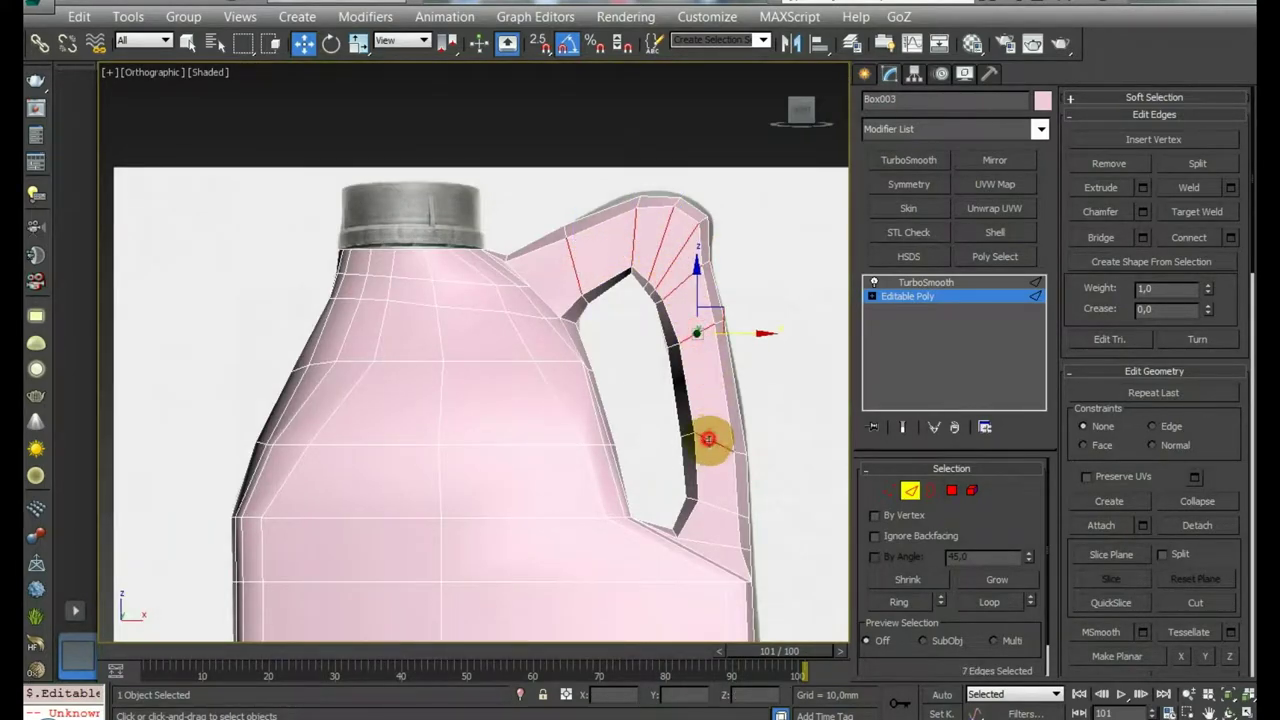
left_click(715, 505, "ctrl")
Add edges near the handle base and across the jug's shoulder to the selection
middle_click_drag(717, 543, 723, 378, "alt")
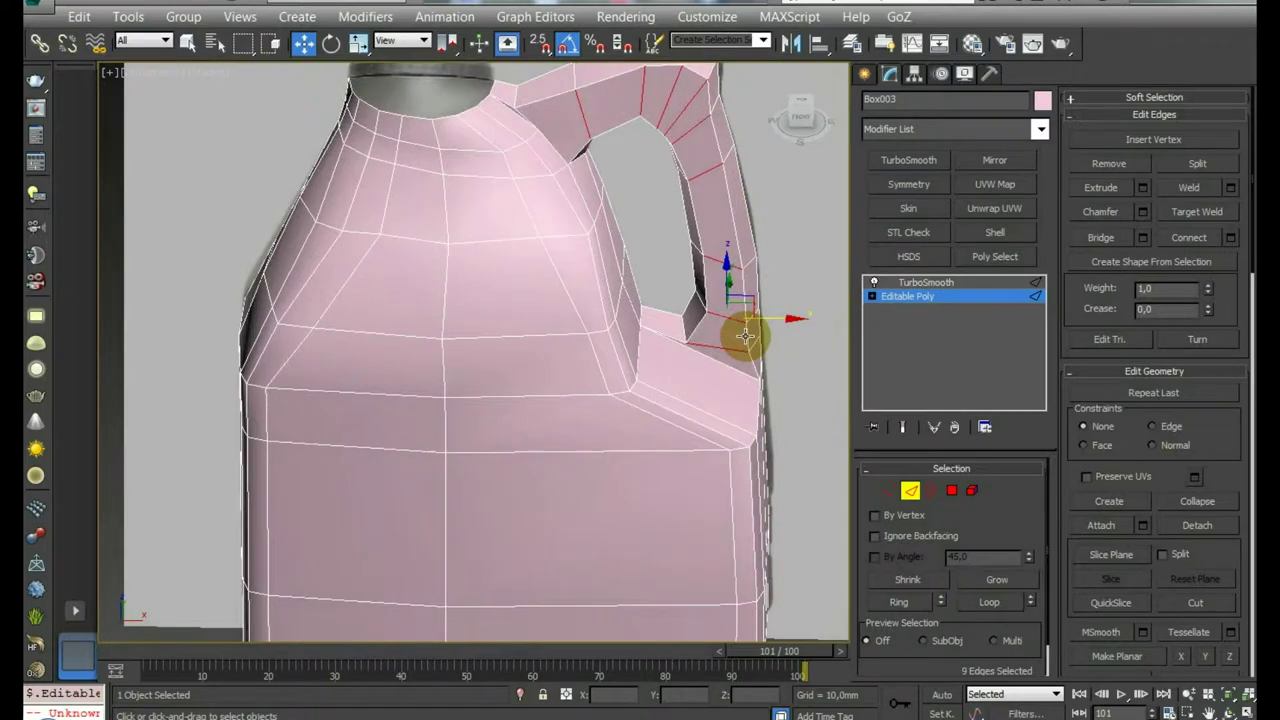
left_click(722, 370, "ctrl")
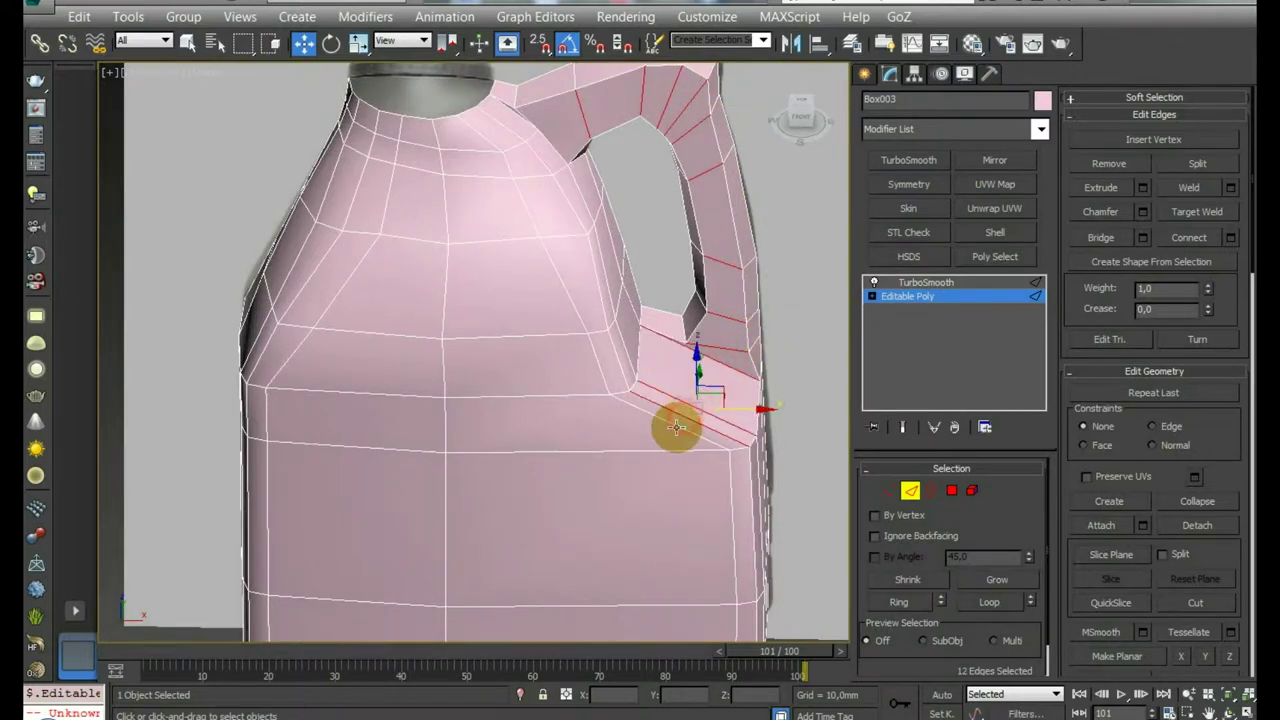
left_click(437, 420, "ctrl")
left_click(400, 420, "ctrl")
left_click(266, 414, "ctrl")
middle_click_drag(266, 414, 384, 433, "alt")
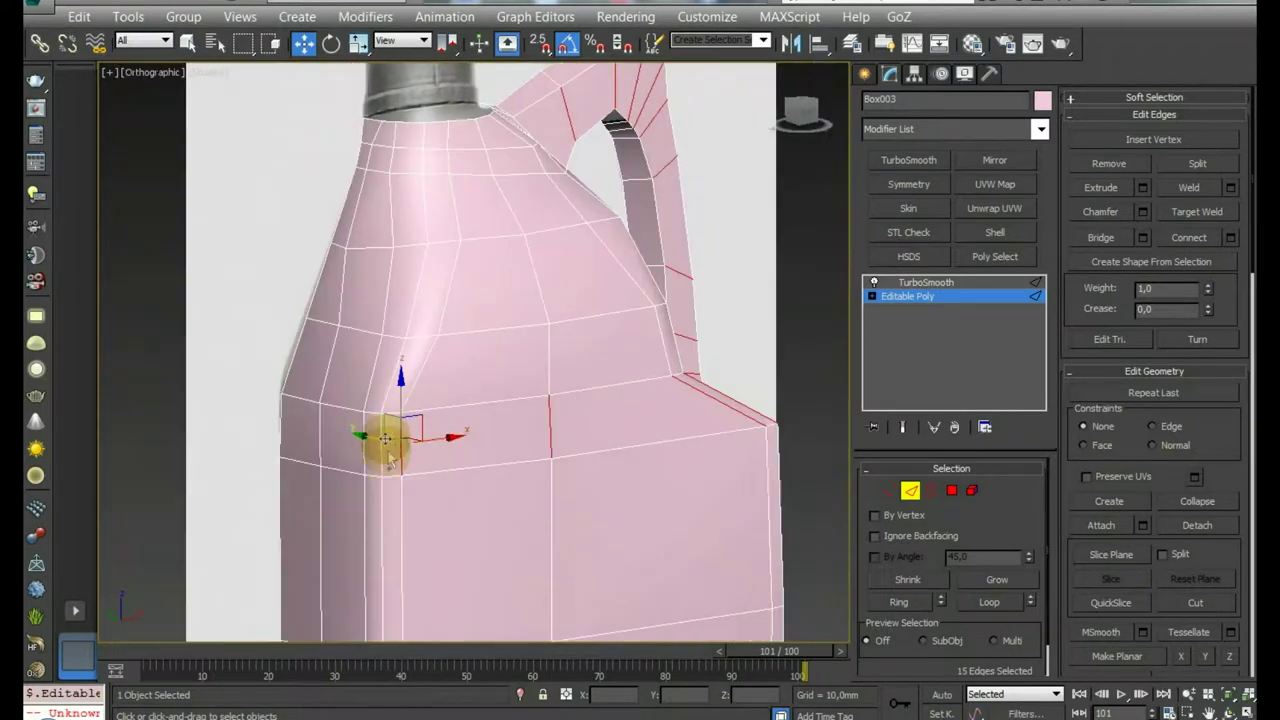
left_click(379, 459, "ctrl")
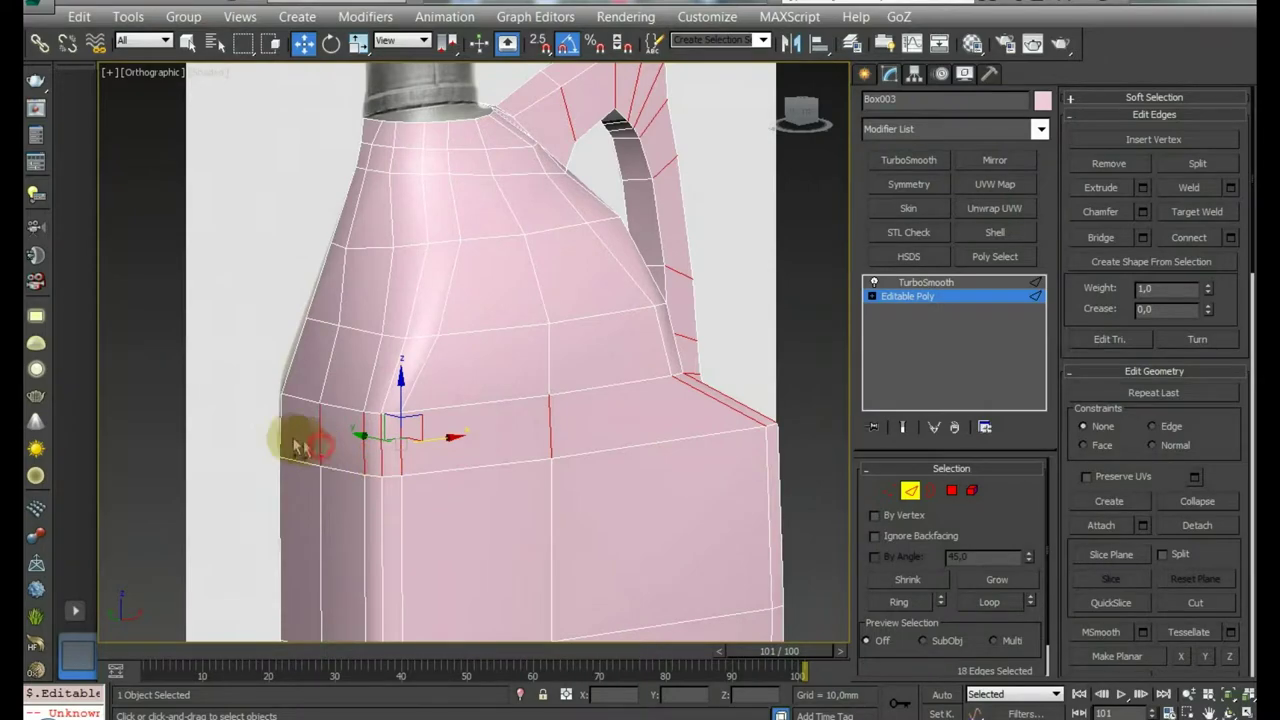
In wireframe, connect the selected edges into a new loop around the shoulder and handle
middle_click_drag(295, 435, 430, 342, "alt")
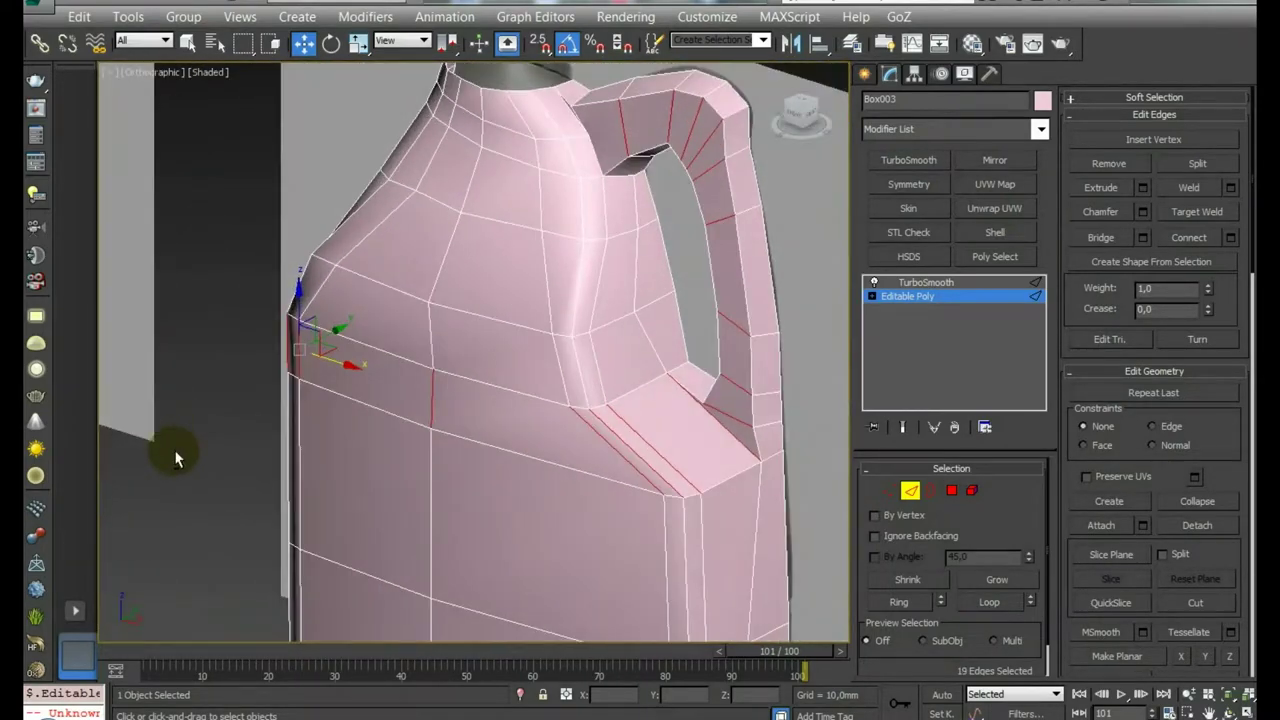
scroll(553, 252, "up", 2)
scroll(553, 252, "up", 5)
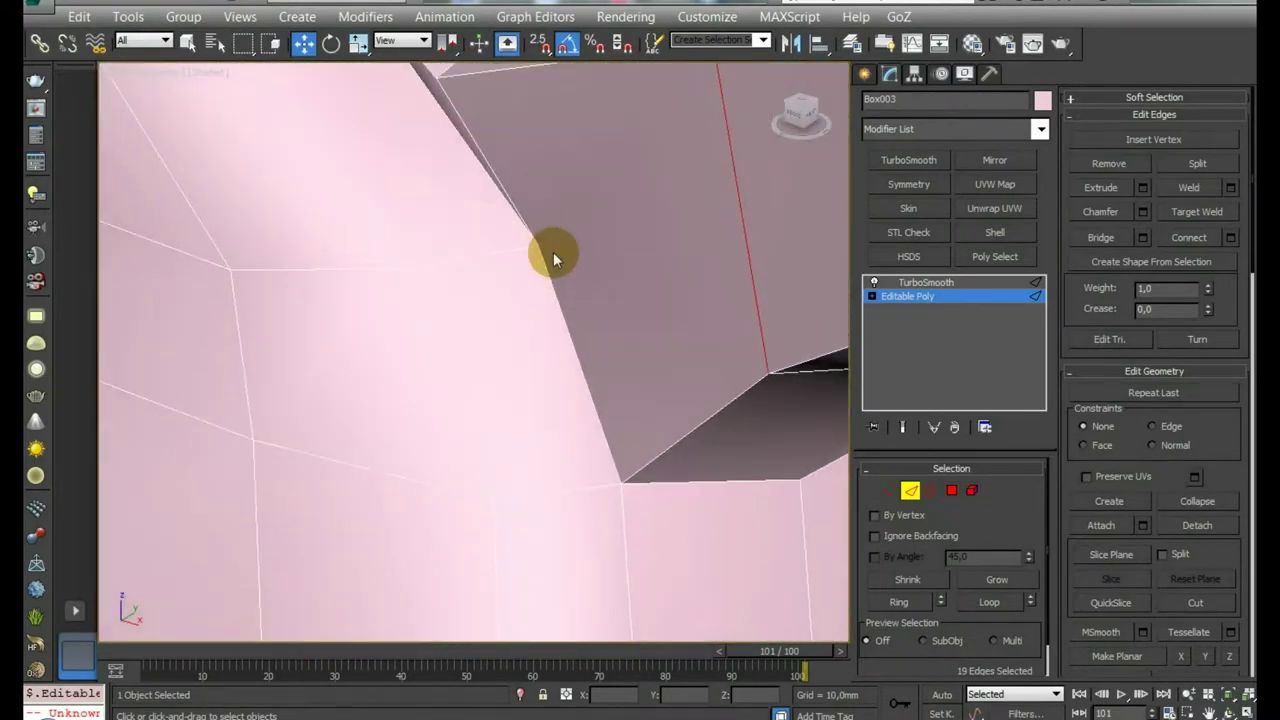
key("F3")
mouse_move(554, 252)
middle_mouse_down("alt")
mouse_move(610, 300)
mouse_move(560, 324)
middle_mouse_up("alt")
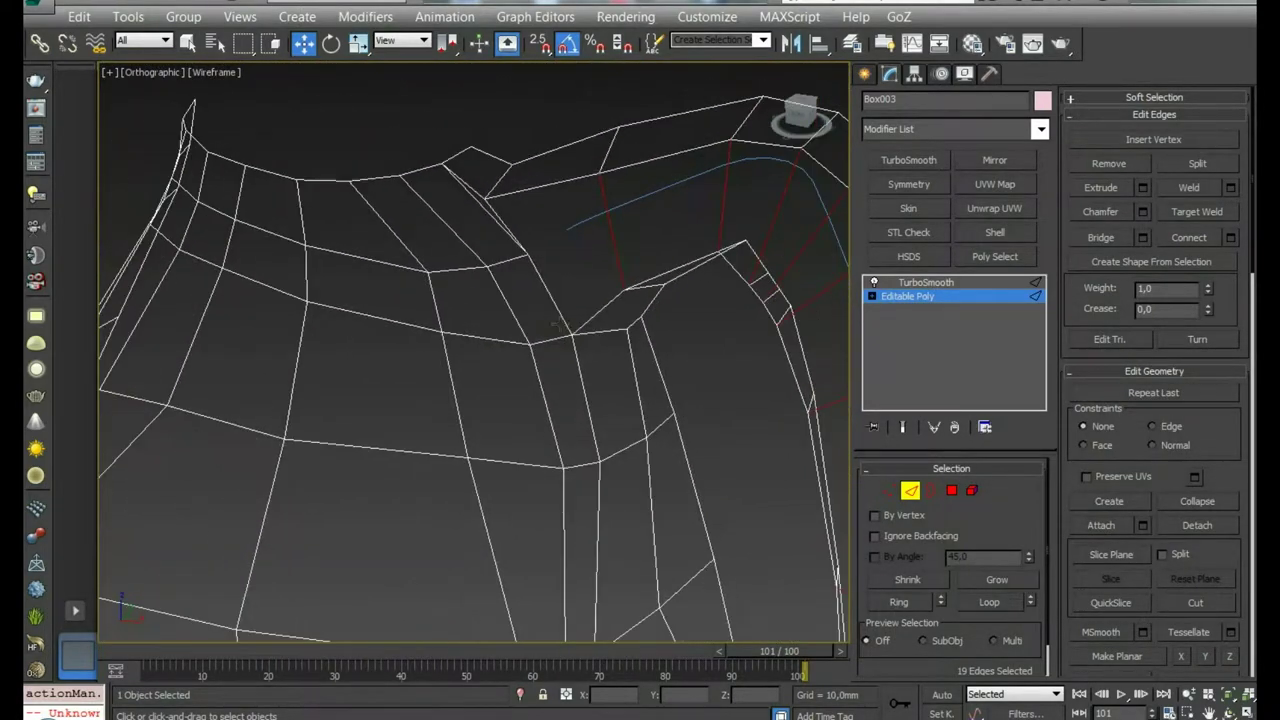
left_click(1207, 241)
middle_click_drag(600, 300, 588, 250, "alt")
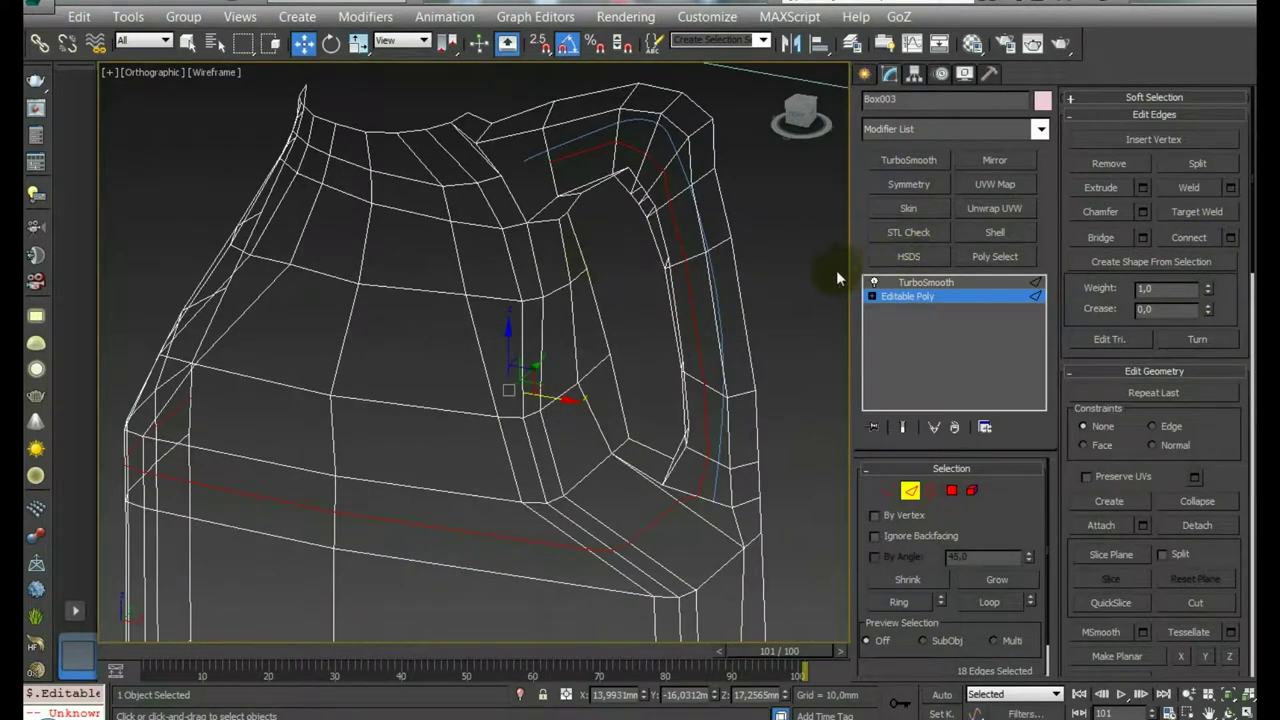
scroll(512, 216, "up", 3)
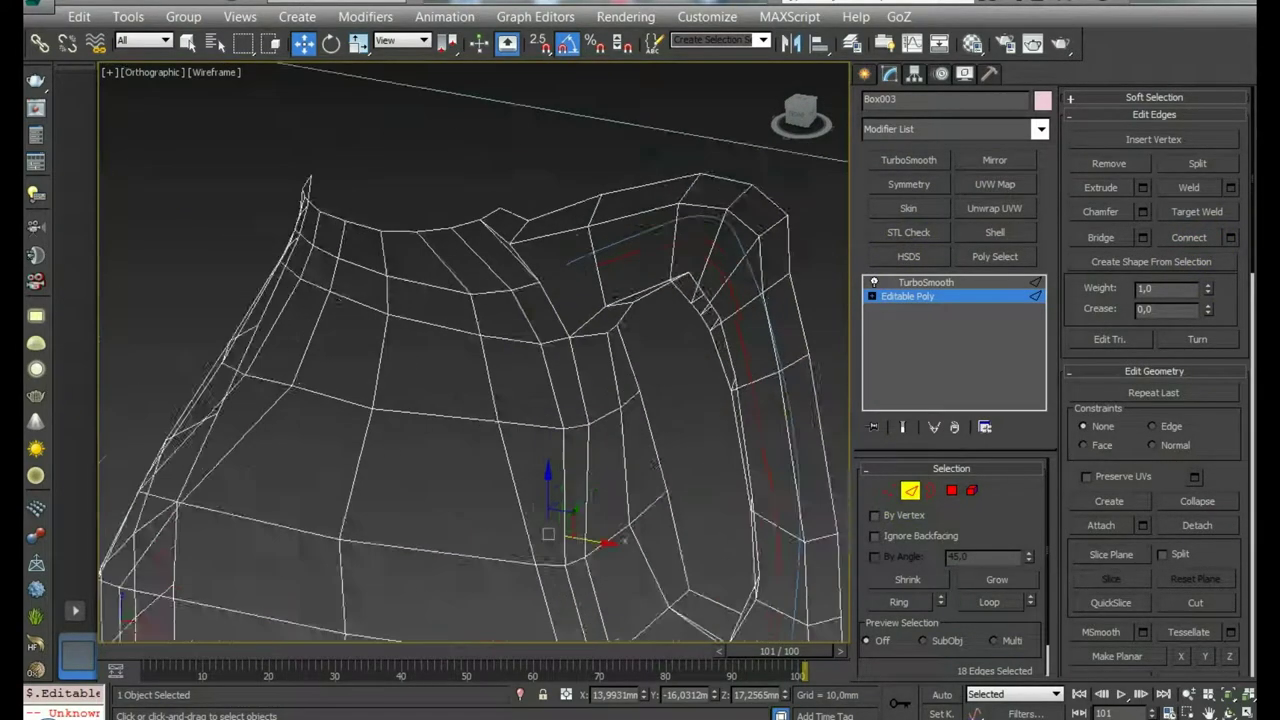
scroll(512, 216, "up", 4)
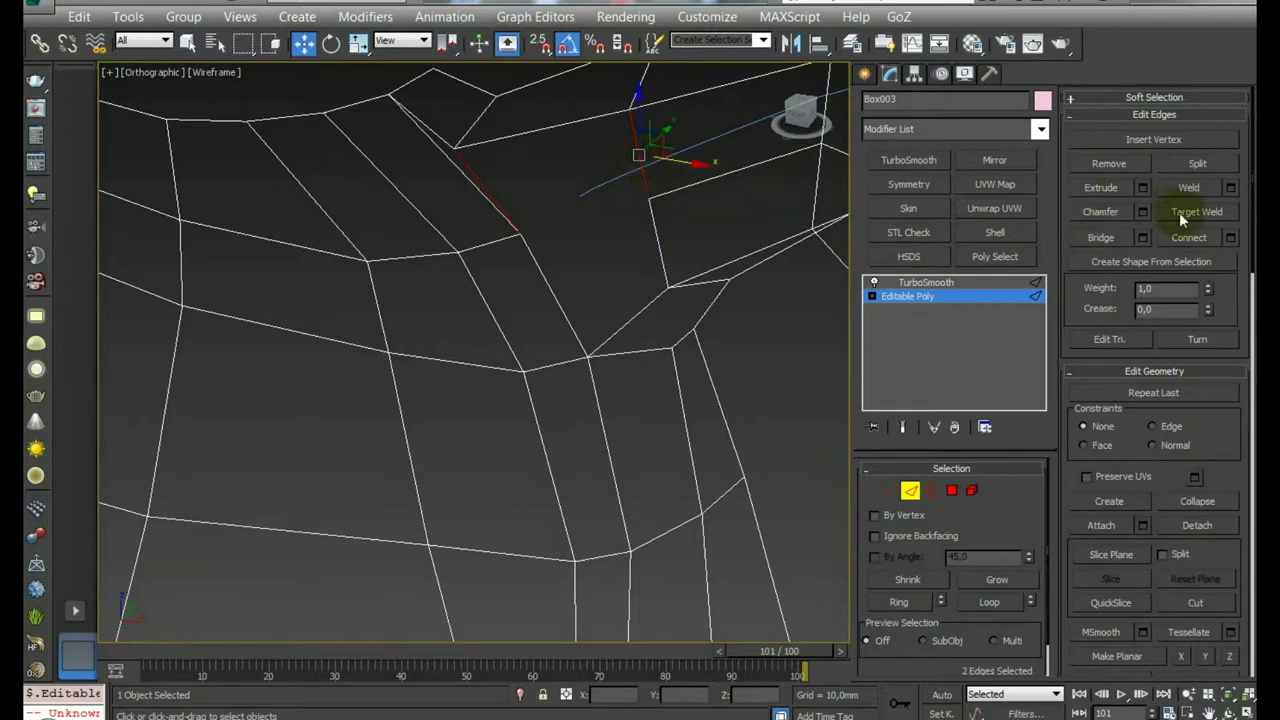
left_click(1203, 240)
In Vertex mode, target-weld a shoulder vertex onto its neighbour
left_click(889, 490)
left_click(1197, 186)
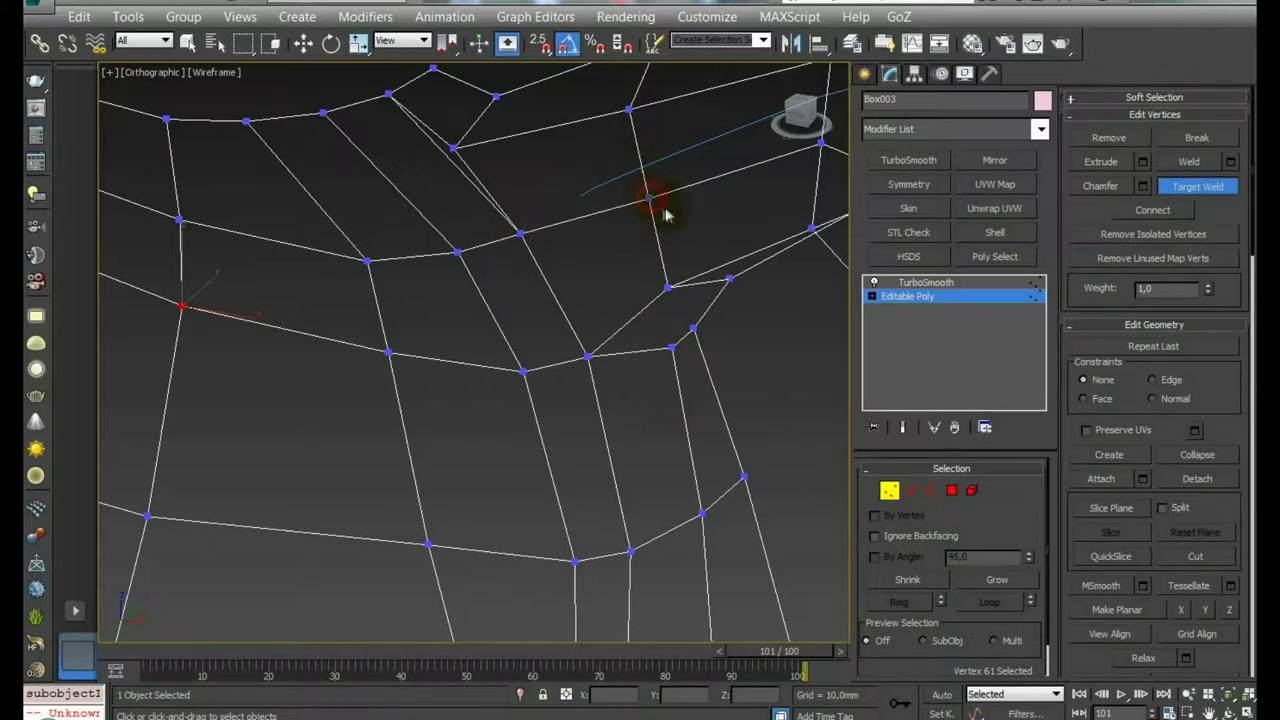
scroll(665, 213, "down", 5)
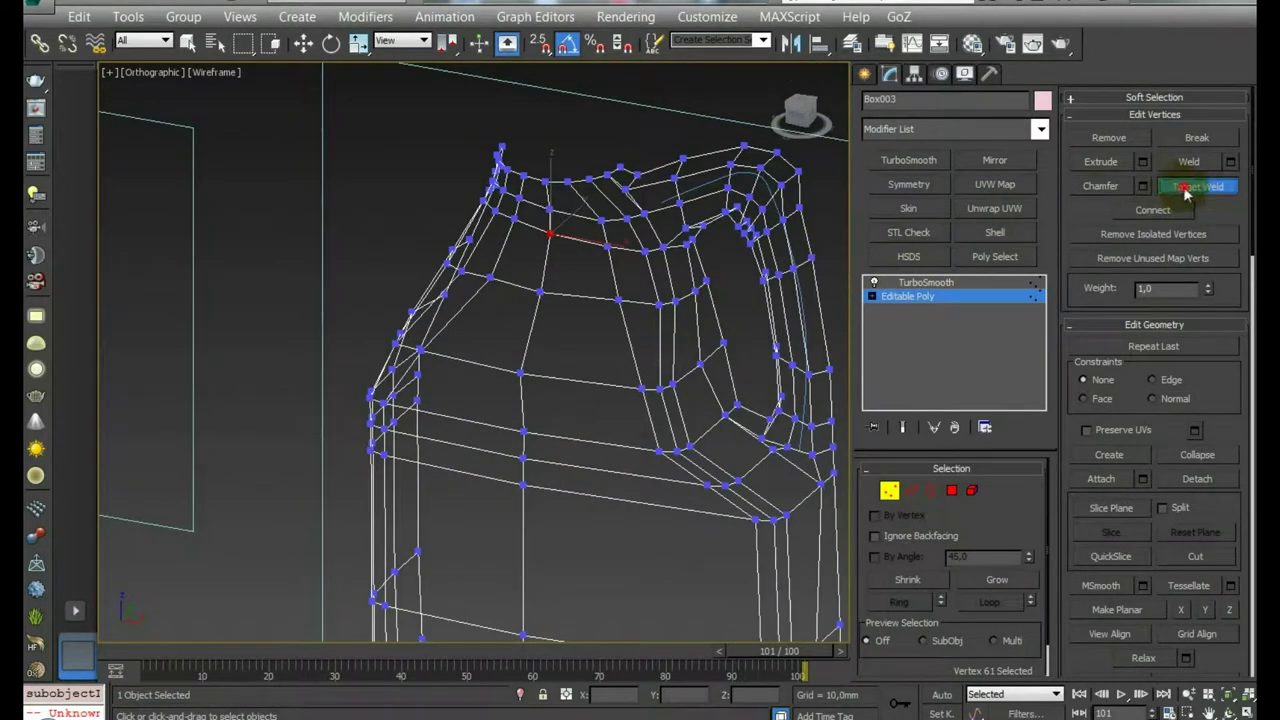
right_click(817, 223)
Select the upper-shoulder vertices beside the new edge near the handle
scroll(817, 223, "up", 2)
scroll(777, 386, "up", 3)
scroll(597, 138, "up", 3)
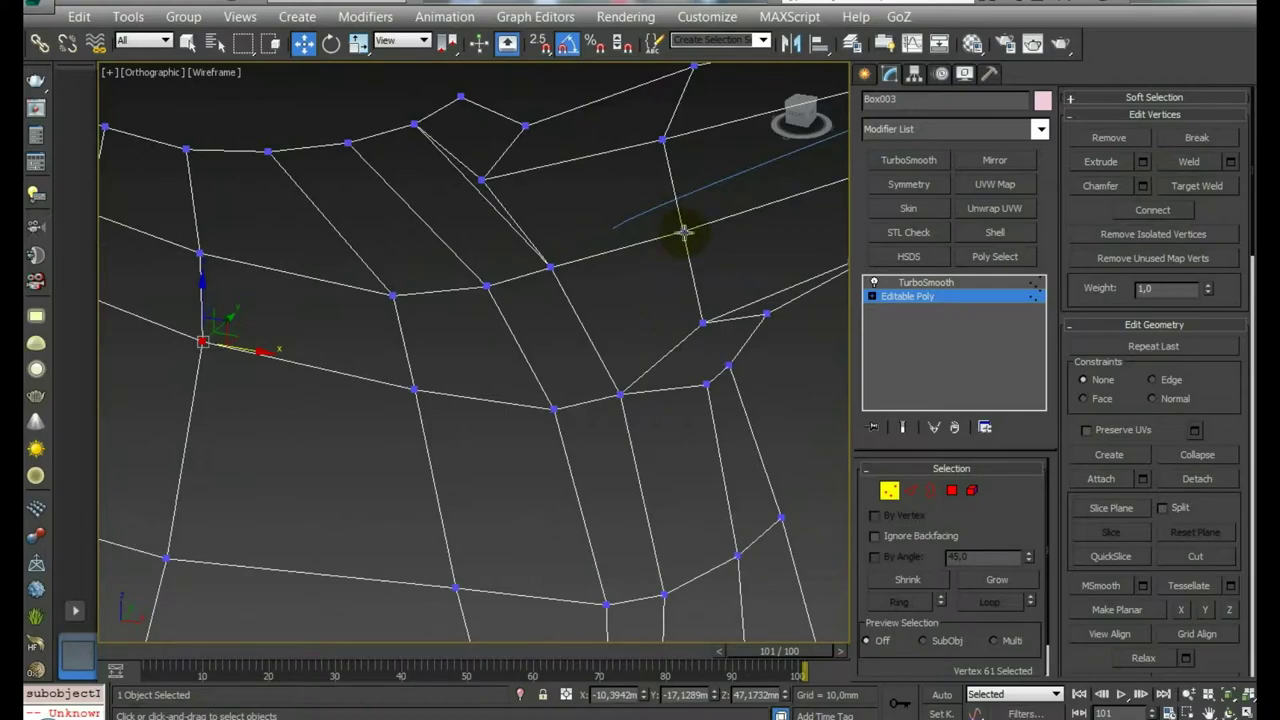
scroll(681, 231, "down", 2)
scroll(720, 210, "down", 3)
scroll(750, 195, "down", 3)
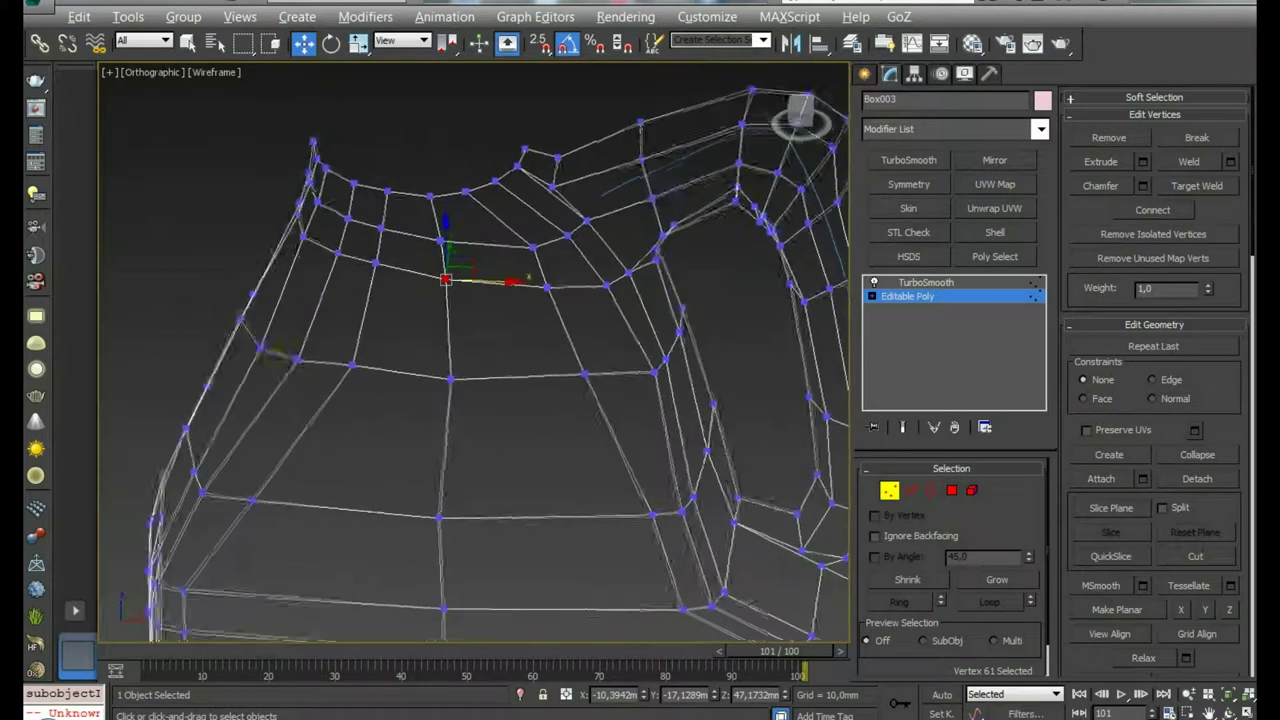
scroll(775, 185, "down", 1)
left_click_drag(723, 197, 657, 229)
middle_click_drag(657, 229, 603, 232, "alt")
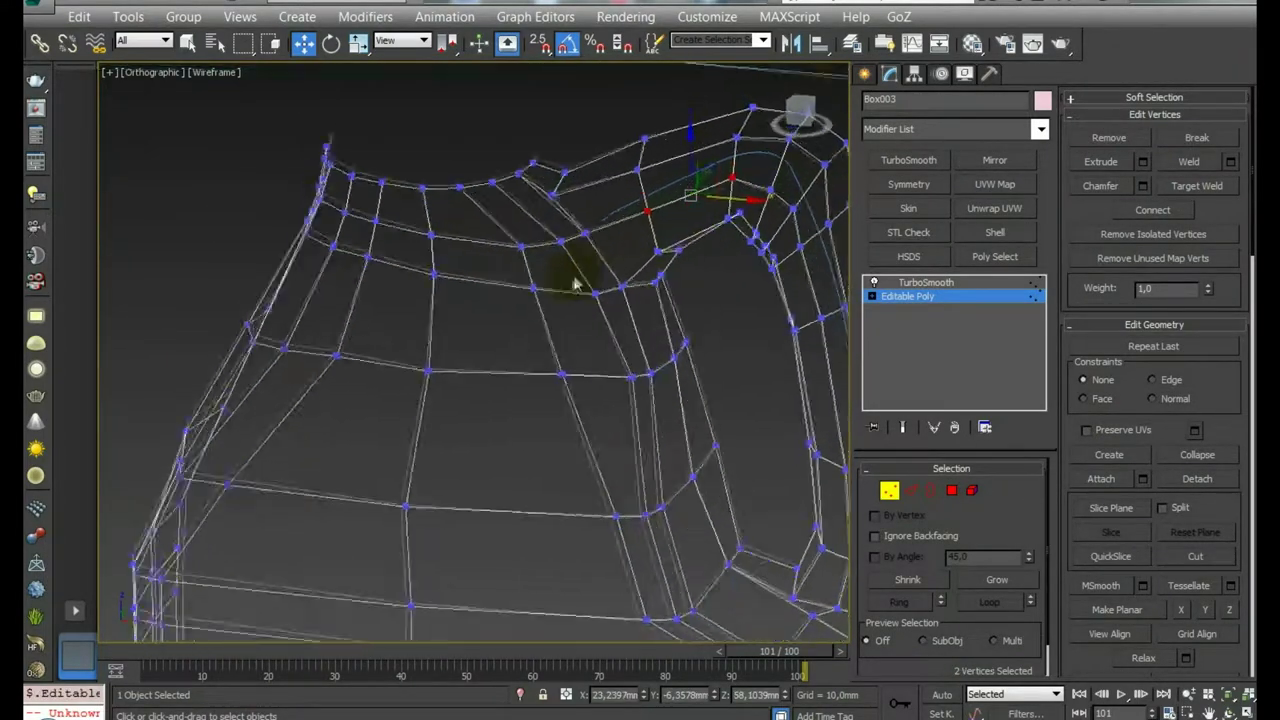
middle_click_drag(590, 245, 900, 378, "alt")
With the TurboSmooth end result shown, pull the handle-joint vertices down and left
key("F3")
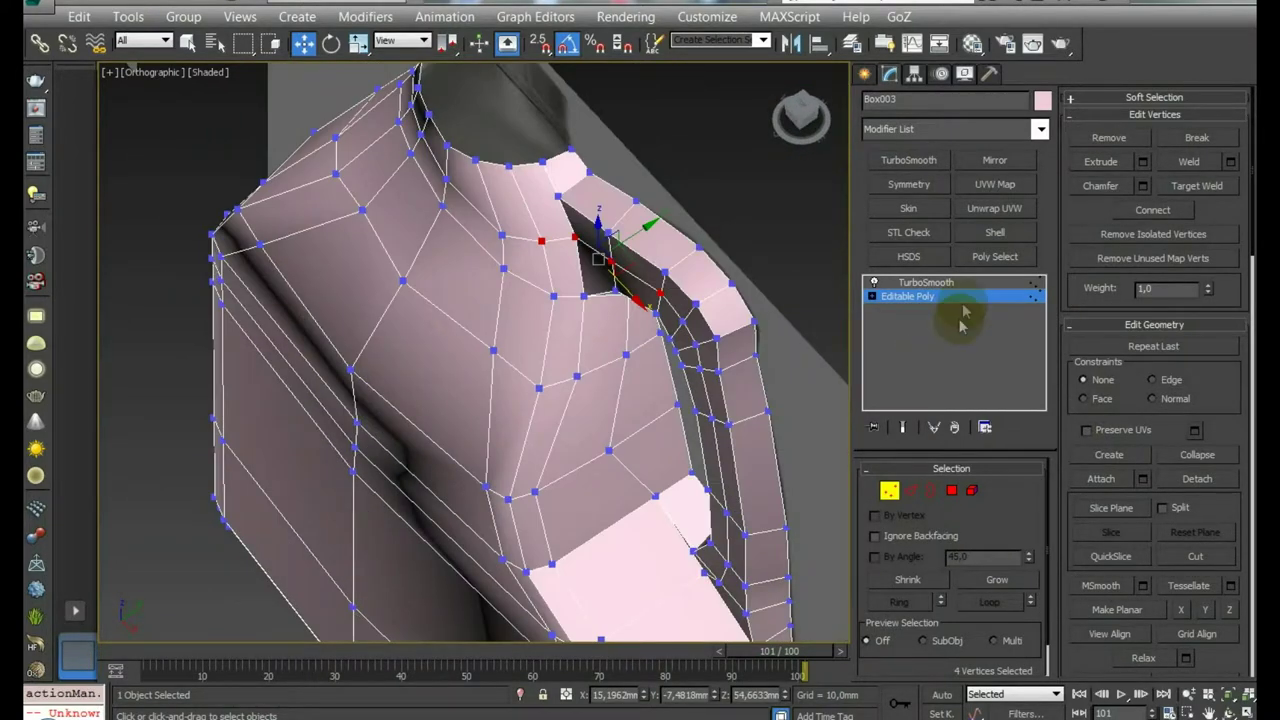
left_click(903, 427)
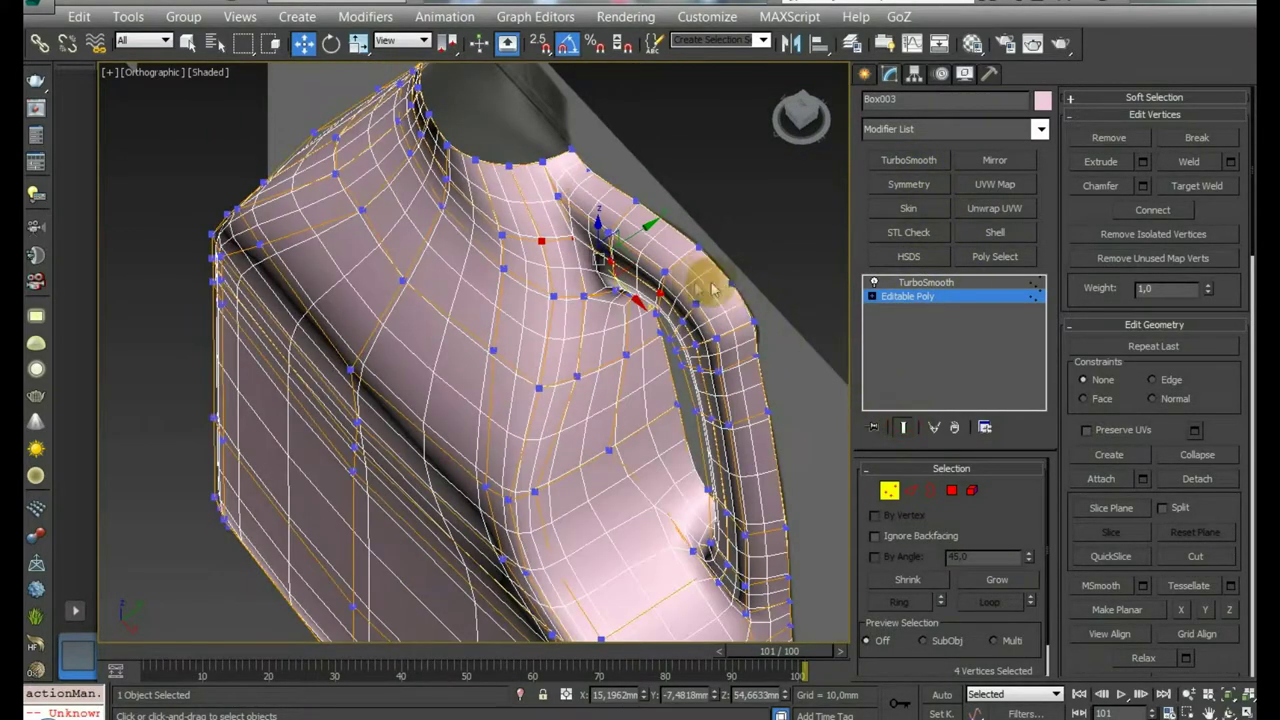
left_click_drag(633, 235, 604, 245)
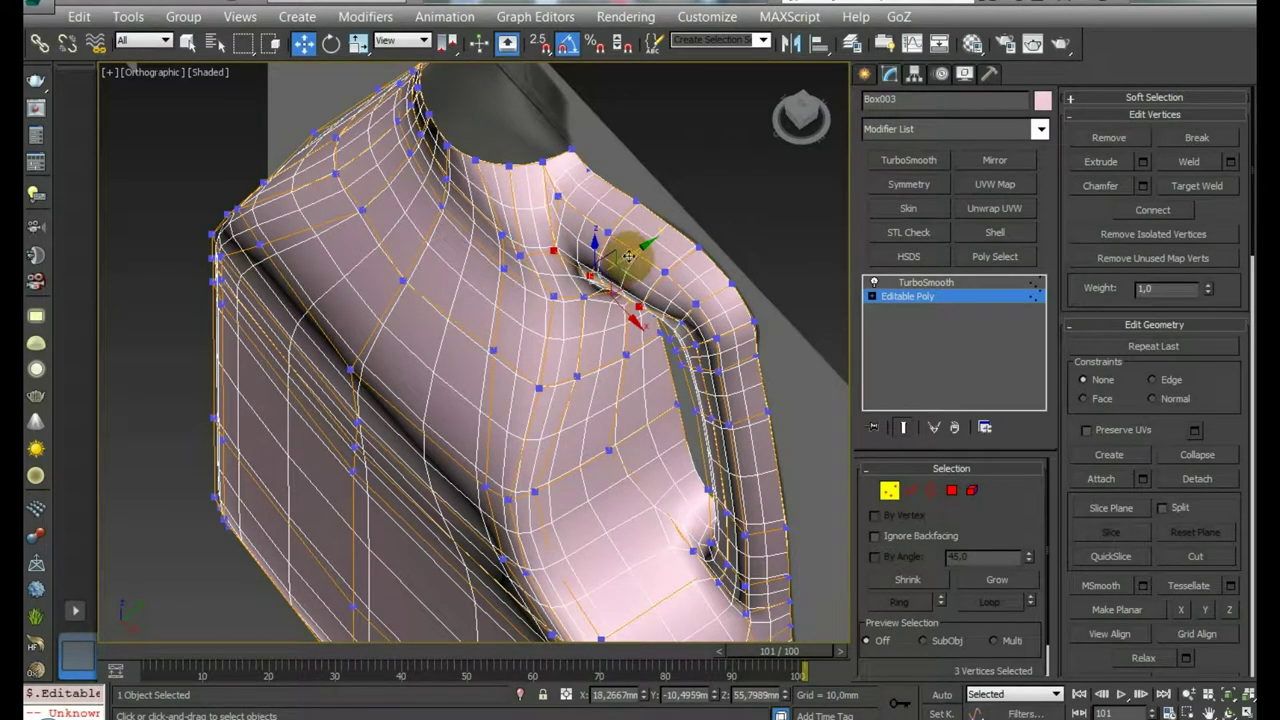
scroll(611, 259, "down", 3)
scroll(611, 259, "down", 1)
scroll(611, 259, "down", 4)
scroll(660, 235, "up", 3)
scroll(660, 235, "up", 2)
mouse_move(600, 300)
middle_mouse_down("alt")
mouse_move(700, 350)
mouse_move(551, 214)
middle_mouse_up("alt")
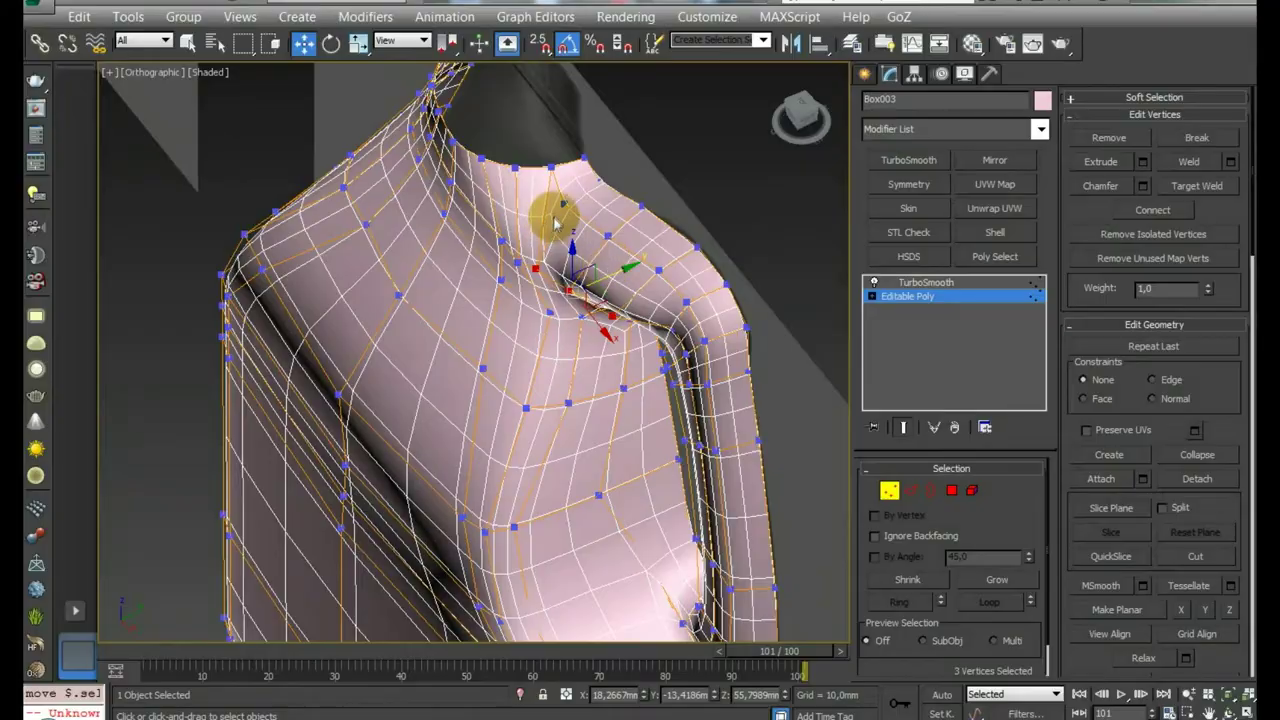
scroll(594, 194, "up", 3)
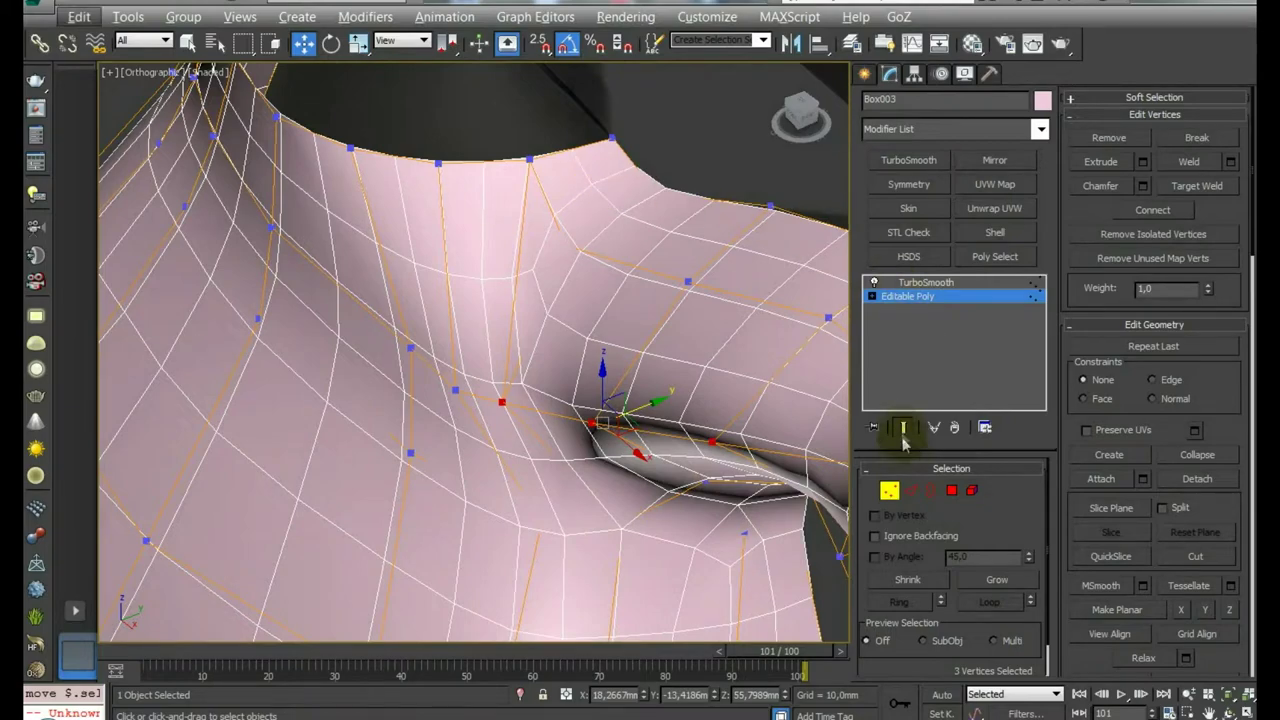
With smoothing hidden, move three handle-joint vertices up and left, then select the top joint vertex
left_click(903, 427)
middle_click_drag(640, 320, 600, 295, "alt")
left_click(555, 192)
mouse_move(578, 245)
middle_mouse_down("alt")
mouse_move(628, 214)
mouse_move(591, 283)
mouse_move(620, 287)
middle_mouse_up("alt")
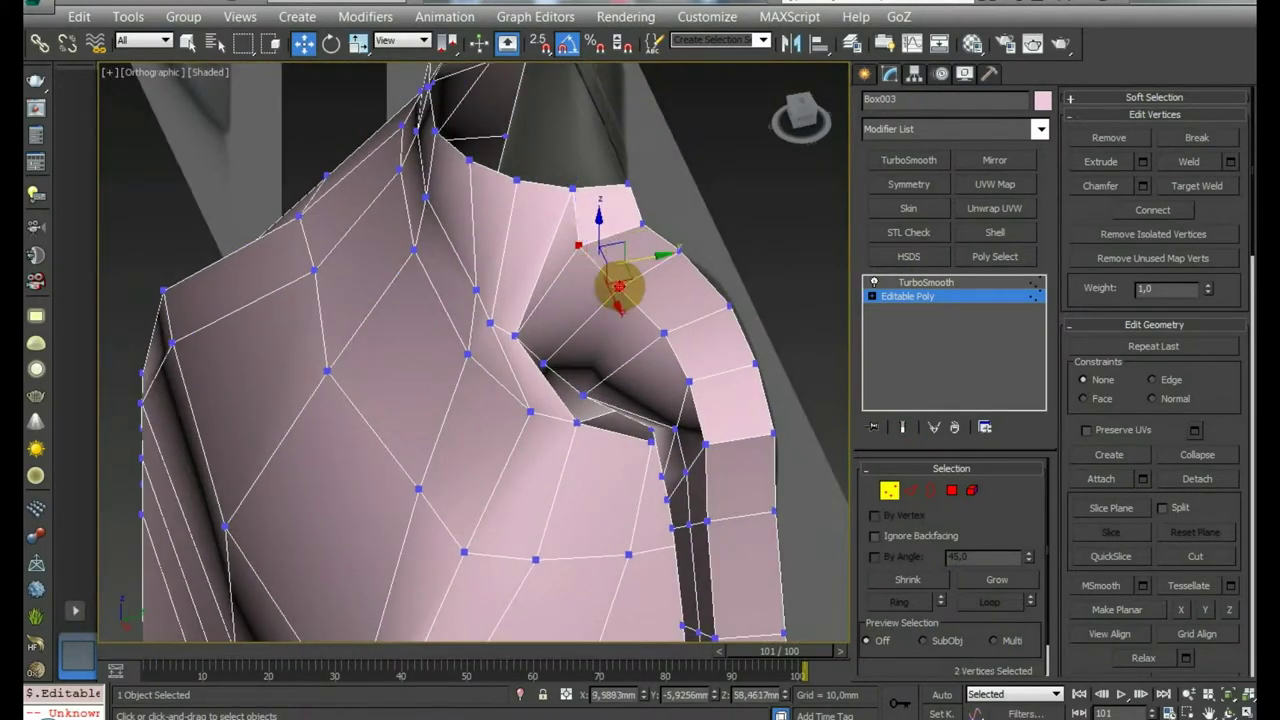
left_click(665, 331, "ctrl")
mouse_move(671, 284)
left_mouse_down()
mouse_move(646, 296)
mouse_move(611, 271)
mouse_move(611, 286)
left_mouse_up()
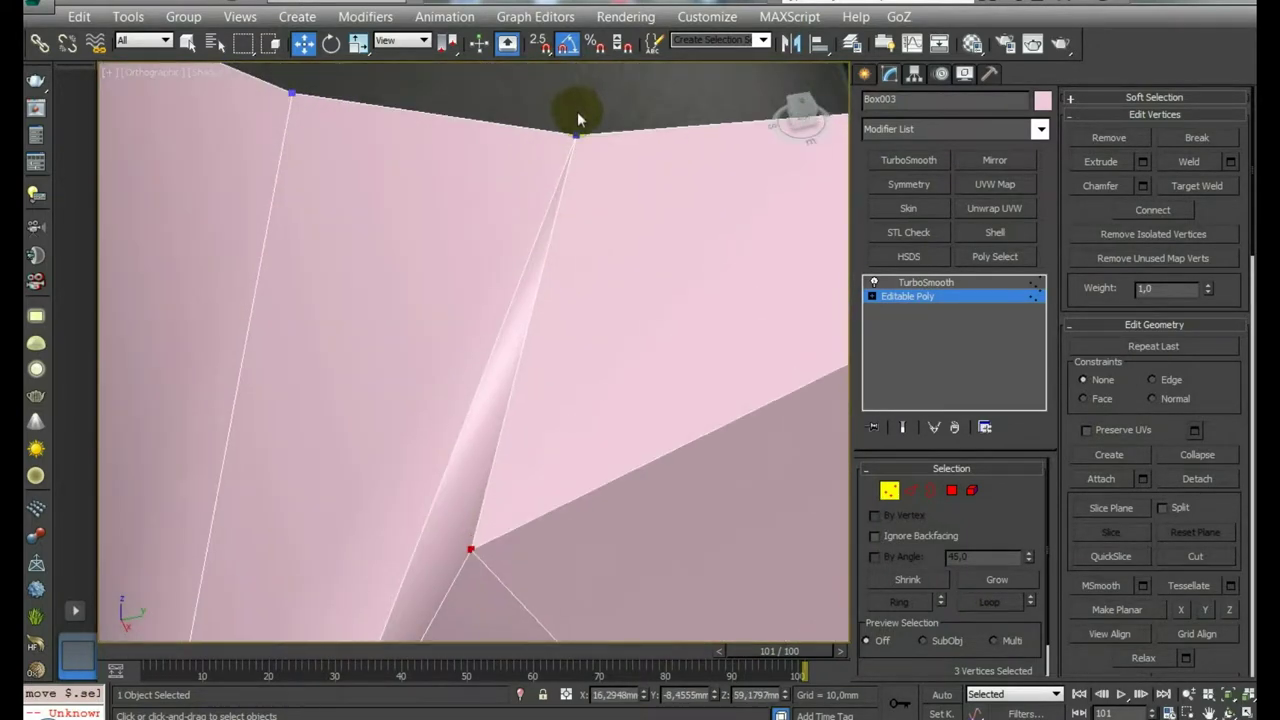
left_click(566, 158)
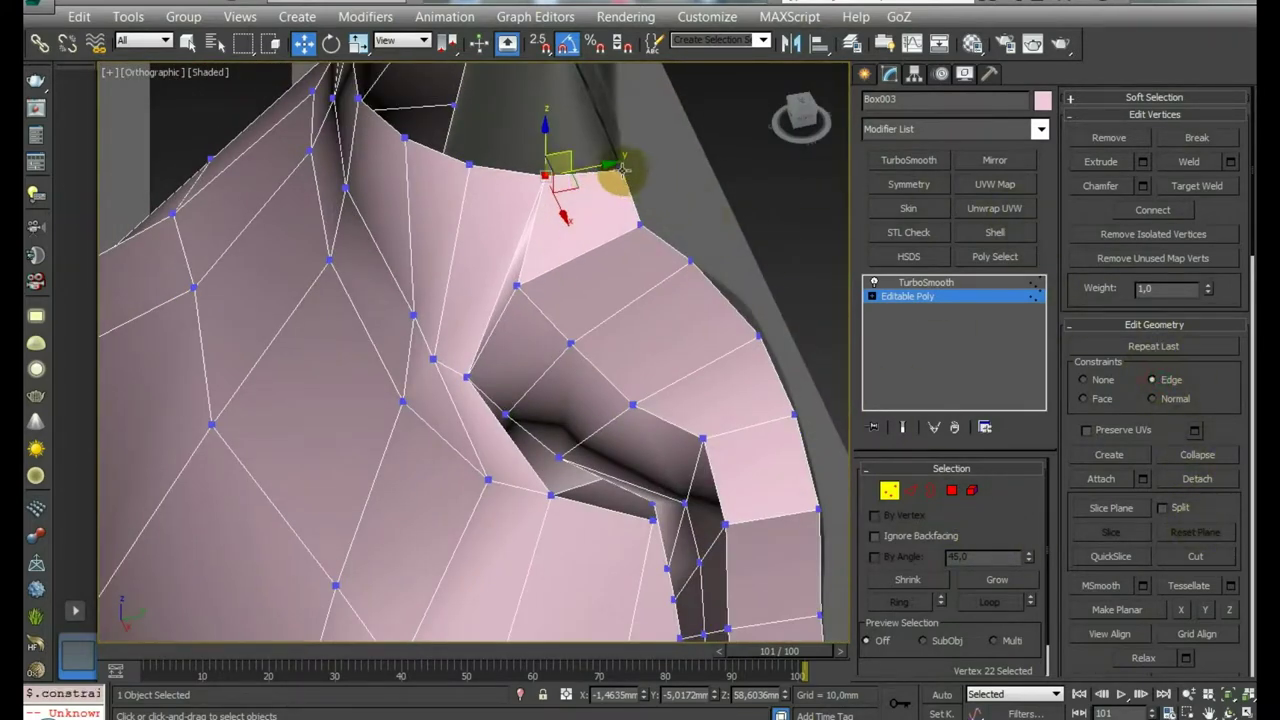
Slide vertex 22 sideways and select the vertices along the handle's inner edge
left_click_drag(622, 170, 571, 171)
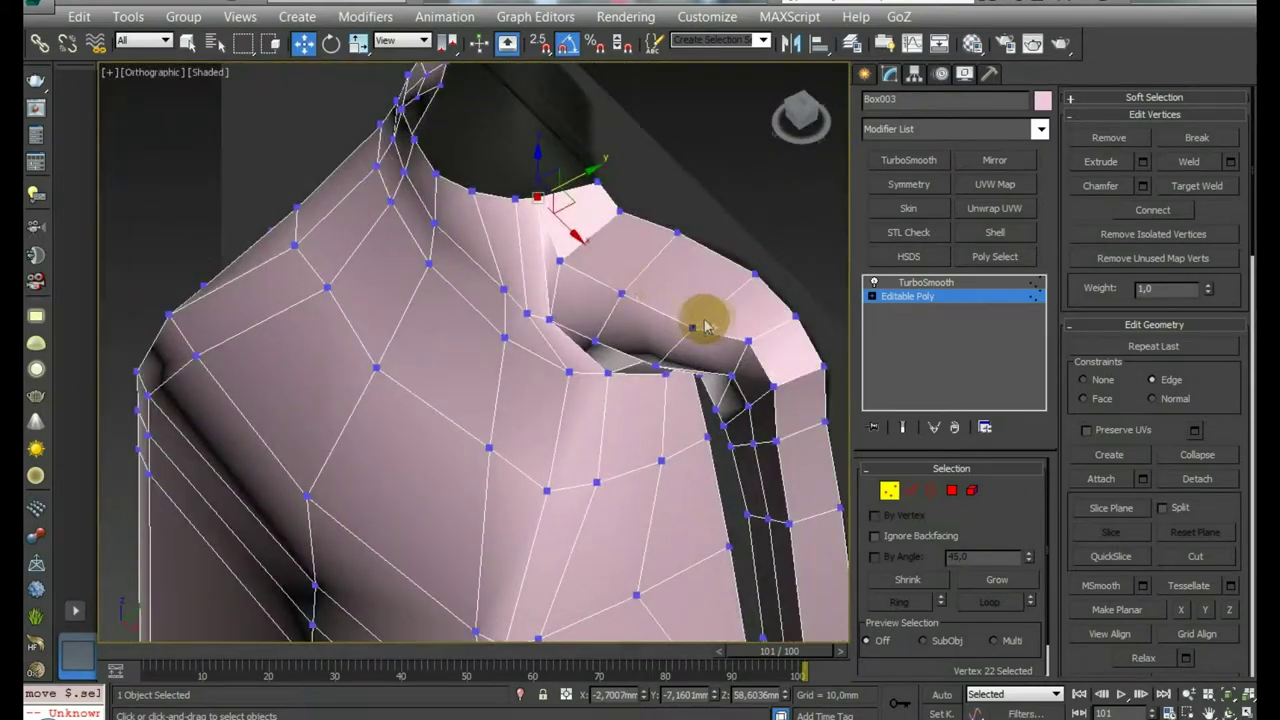
left_click(678, 188)
left_click(681, 214, "ctrl")
left_click(684, 253, "ctrl")
left_click(699, 328, "ctrl")
left_click(718, 475, "ctrl")
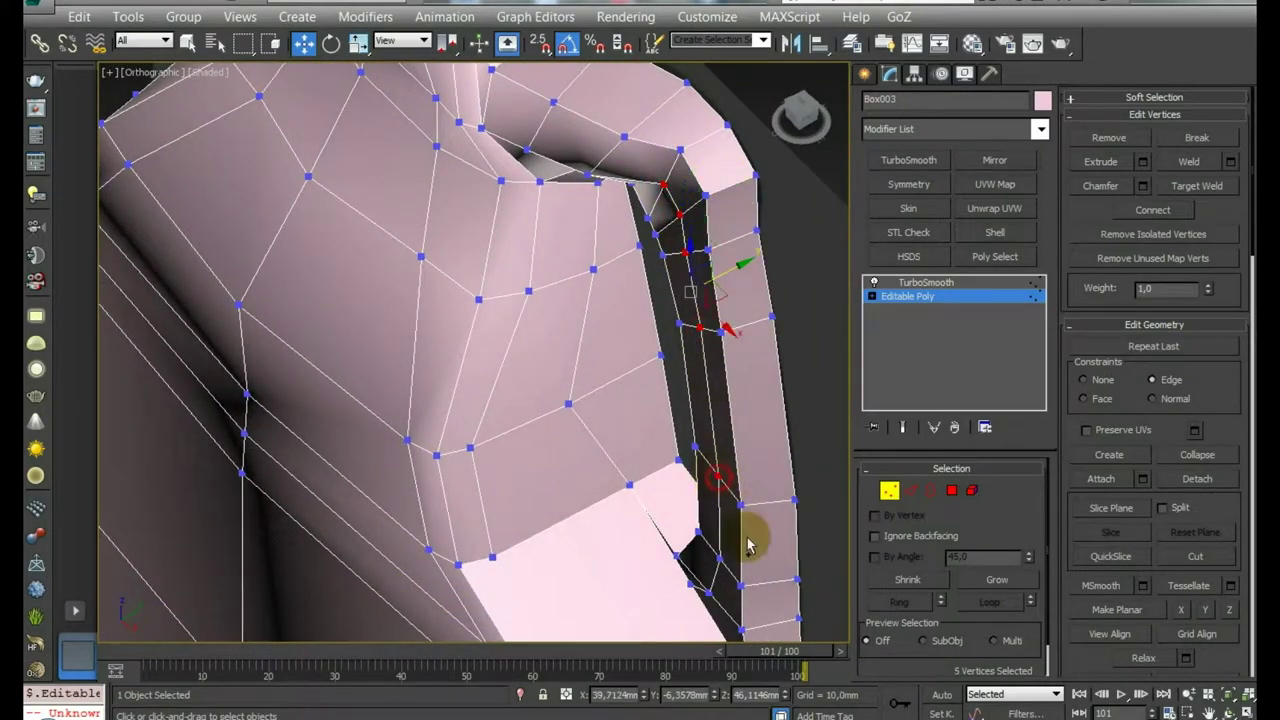
Set vertex Constraints to None and move the inner-edge vertices to close the gap
scroll(685, 535, "up", 3)
scroll(685, 535, "up", 2)
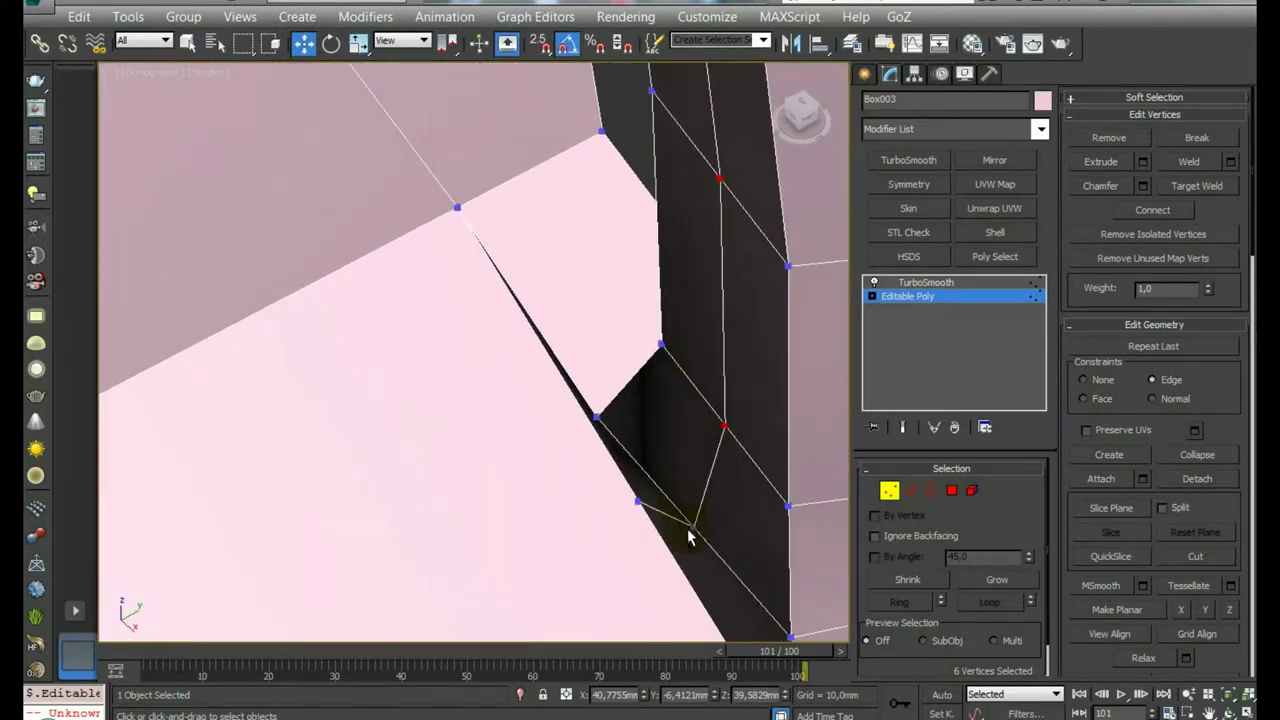
scroll(690, 527, "down", 3)
scroll(690, 527, "down", 1)
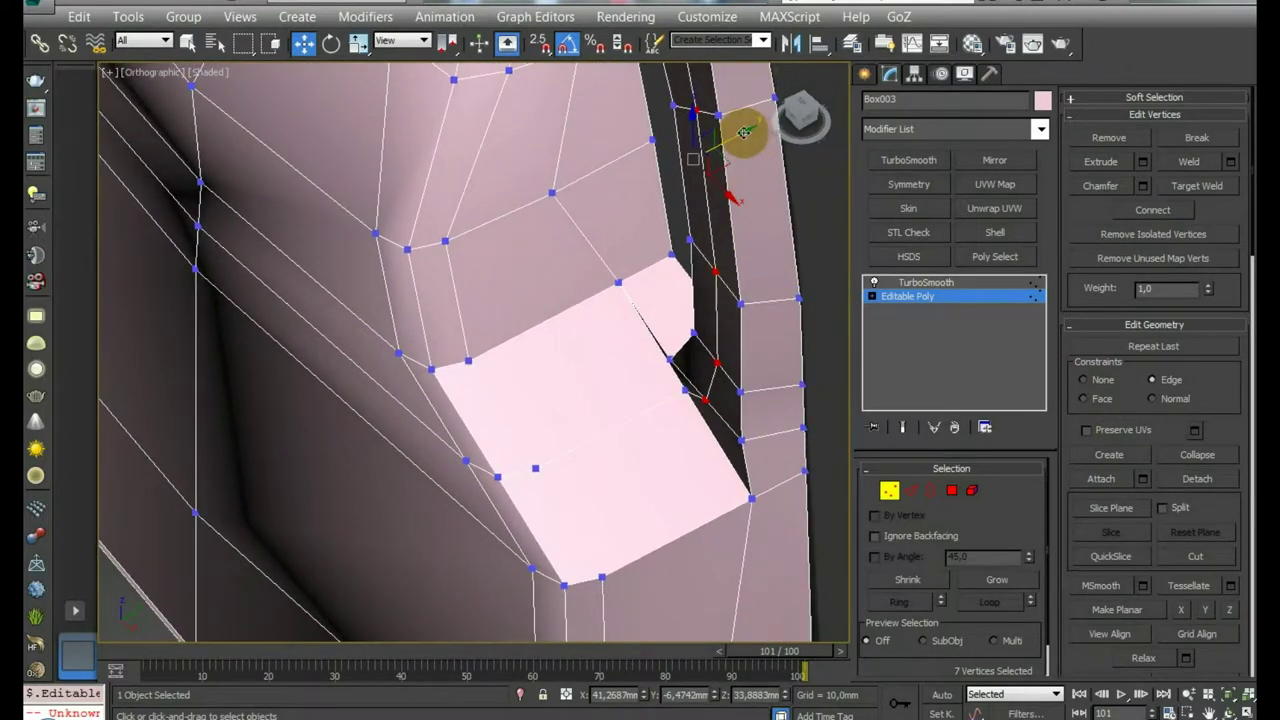
left_click(1083, 379)
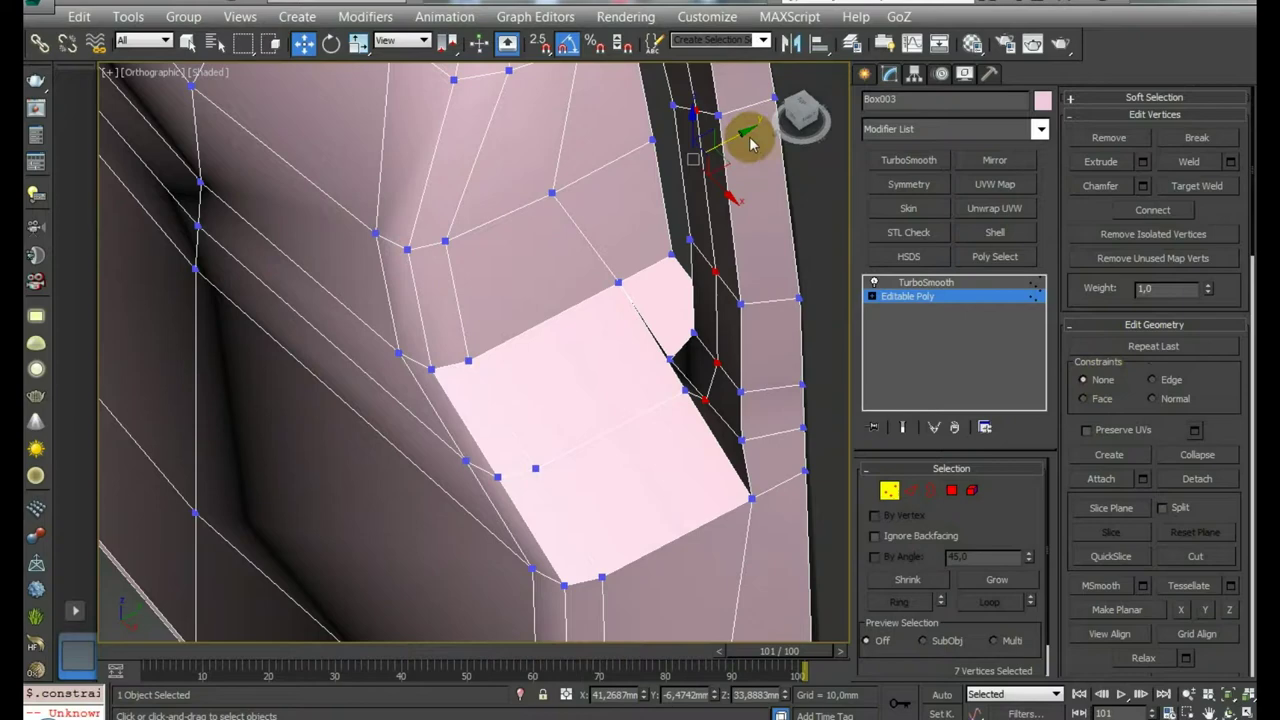
left_click_drag(755, 147, 737, 131)
Move the vertex at the gap's edge to close the remaining crack at the joint
scroll(686, 314, "up", 2)
scroll(678, 367, "up", 1)
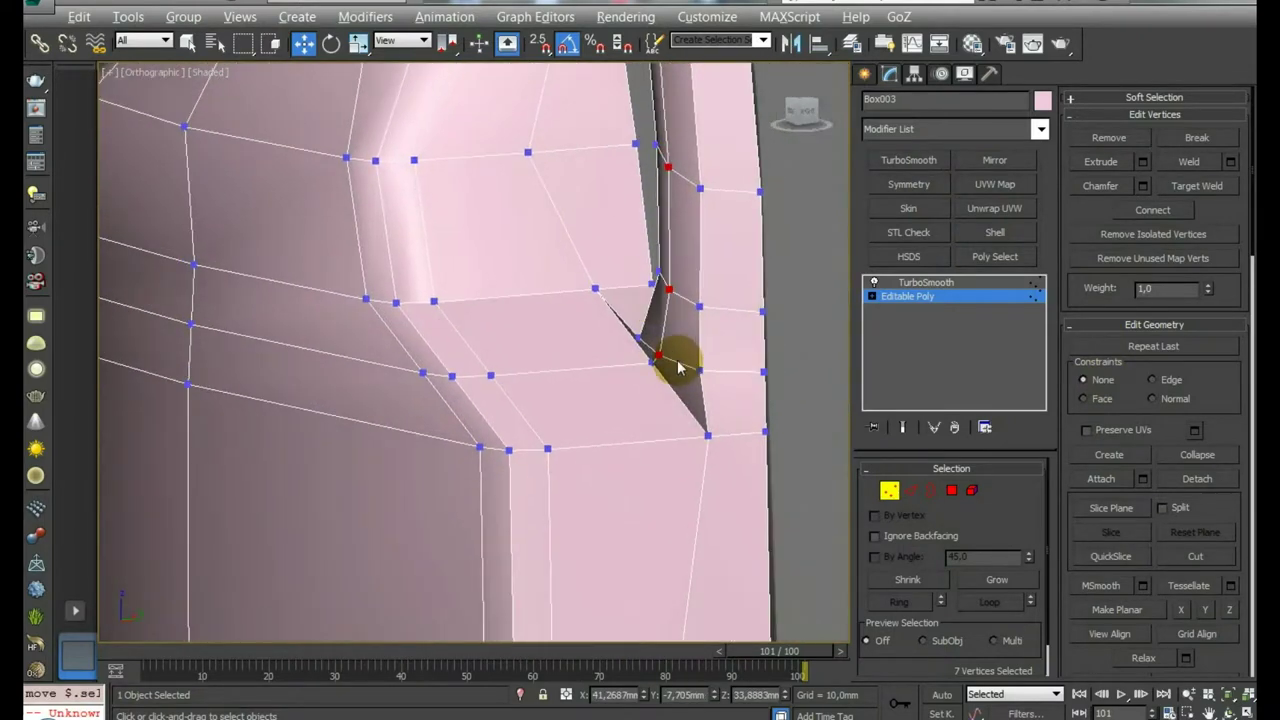
scroll(678, 367, "up", 2)
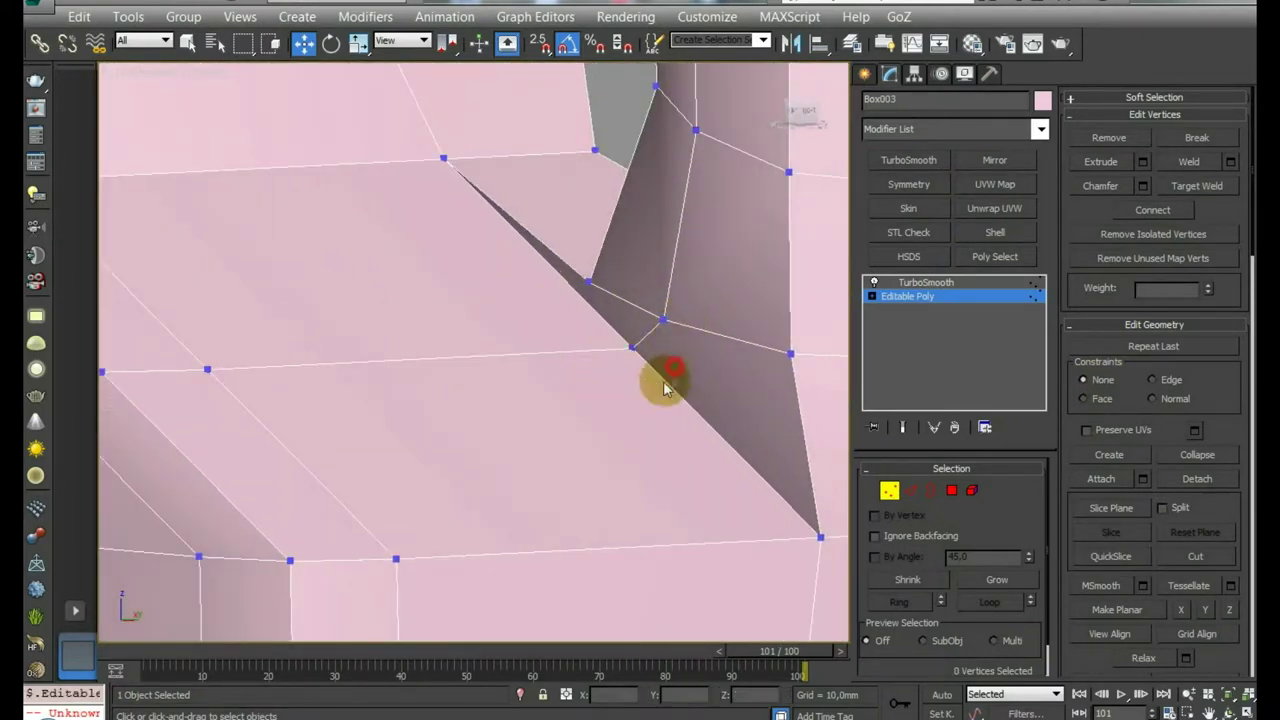
scroll(648, 344, "down", 2)
left_click(686, 345)
left_click_drag(700, 343, 638, 369)
mouse_move(638, 369)
middle_mouse_down("alt")
mouse_move(651, 391)
mouse_move(777, 348)
mouse_move(705, 397)
mouse_move(714, 408)
mouse_move(576, 272)
middle_mouse_up("alt")
left_click(590, 367, "ctrl")
mouse_move(650, 380)
middle_mouse_down("alt")
mouse_move(620, 330)
mouse_move(640, 300)
middle_mouse_up("alt")
middle_click_drag(603, 373, 608, 284, "alt")
scroll(603, 373, "down", 5)
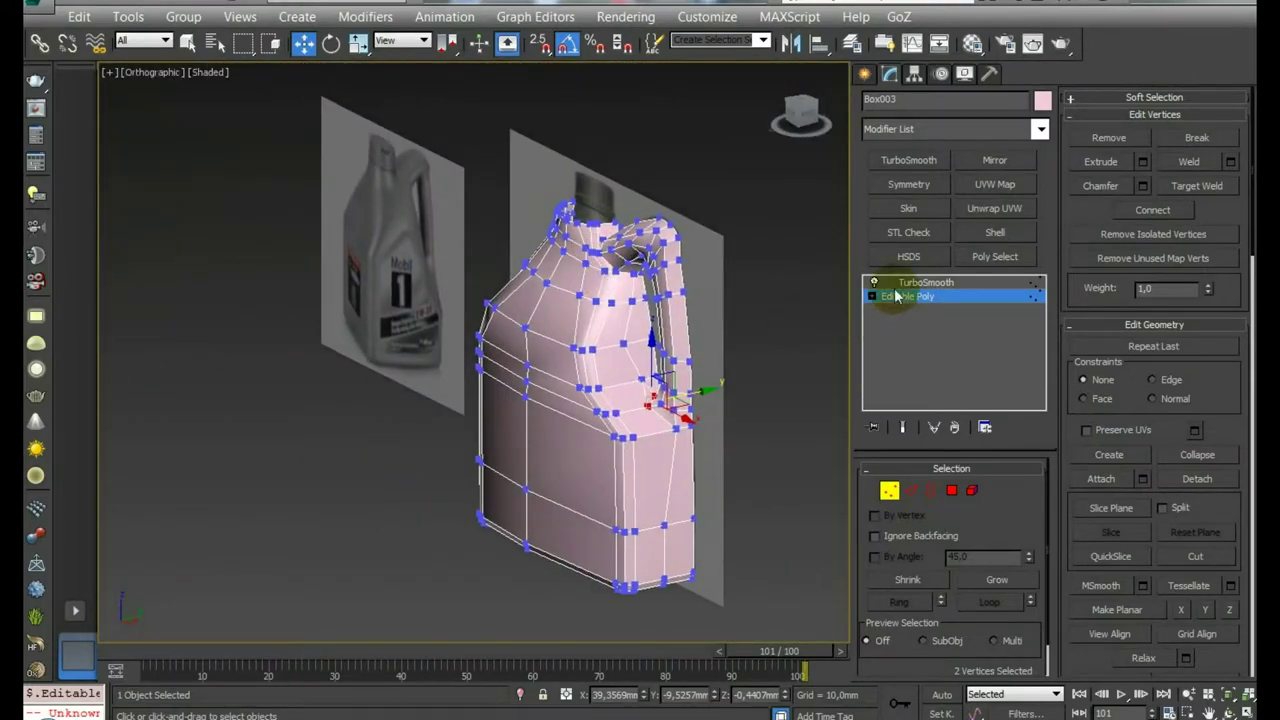
Turn on Show End Result for TurboSmooth and orbit around to inspect the smoothed canister
left_click(920, 283)
left_click(902, 427)
left_click(777, 343)
left_click(607, 305)
mouse_move(607, 305)
middle_mouse_down("alt")
mouse_move(651, 337)
mouse_move(814, 323)
mouse_move(651, 337)
mouse_move(660, 316)
mouse_move(253, 240)
middle_mouse_up("alt")
middle_click_drag(548, 257, 586, 300, "alt")
scroll(586, 300, "up", 3)
scroll(571, 237, "down", 2)
mouse_move(571, 237)
middle_mouse_down("alt")
mouse_move(620, 300)
mouse_move(544, 281)
mouse_move(578, 253)
middle_mouse_up("alt")
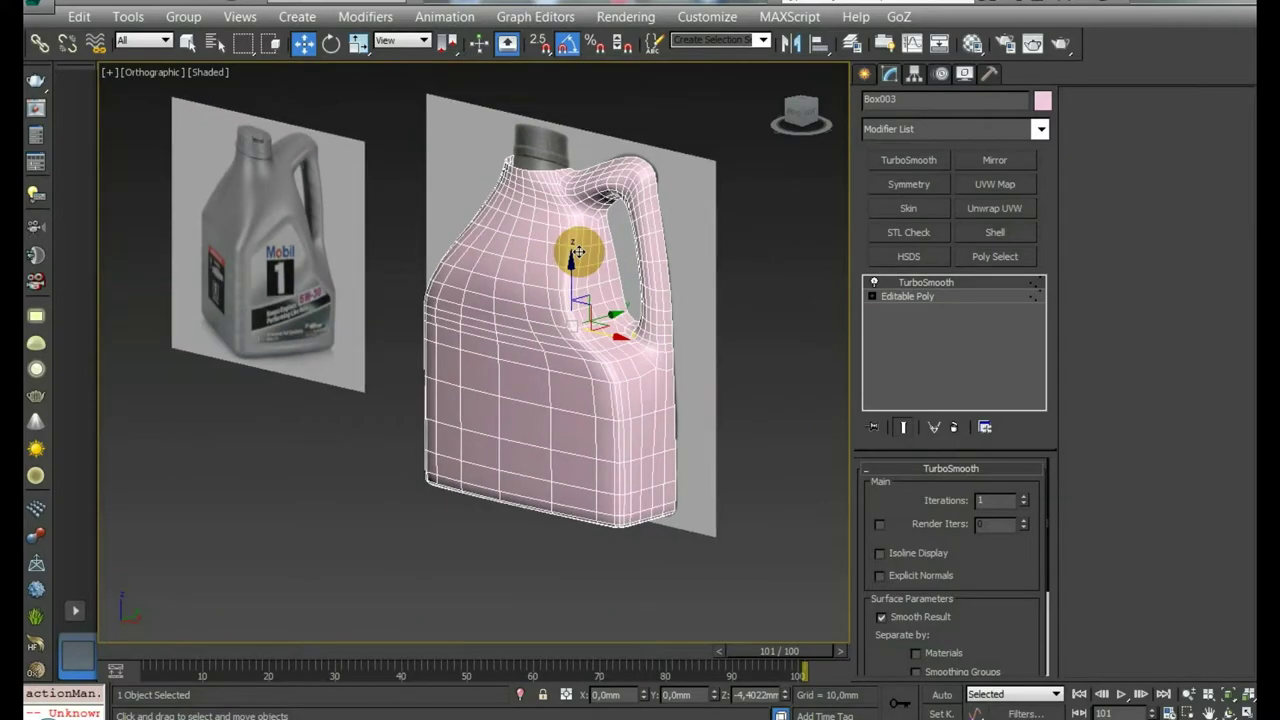
mouse_move(596, 248)
middle_mouse_down("alt")
mouse_move(580, 289)
mouse_move(590, 435)
middle_mouse_up("alt")
scroll(590, 420, "up", 2)
scroll(590, 420, "up", 3)
scroll(626, 394, "down", 2)
middle_click_drag(626, 394, 626, 400, "alt")
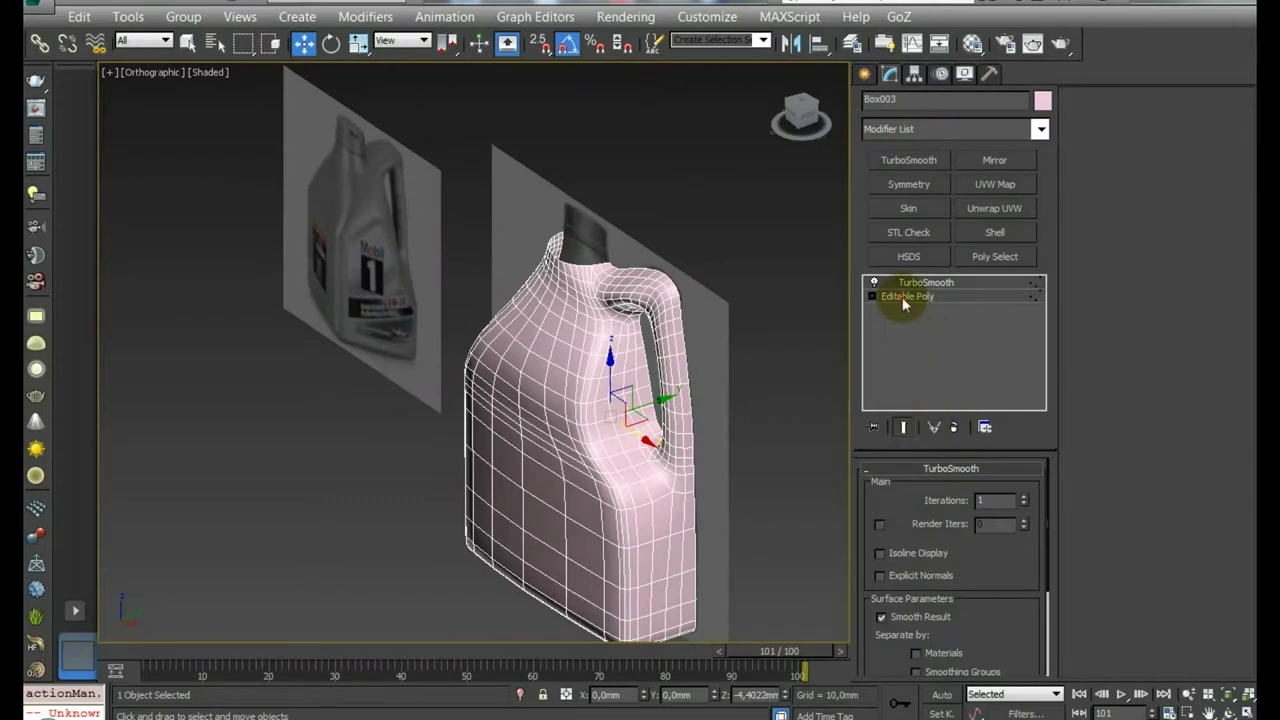
Return to the Editable Poly at Vertex level
left_click(897, 295)
left_click(892, 490)
scroll(575, 334, "up", 3)
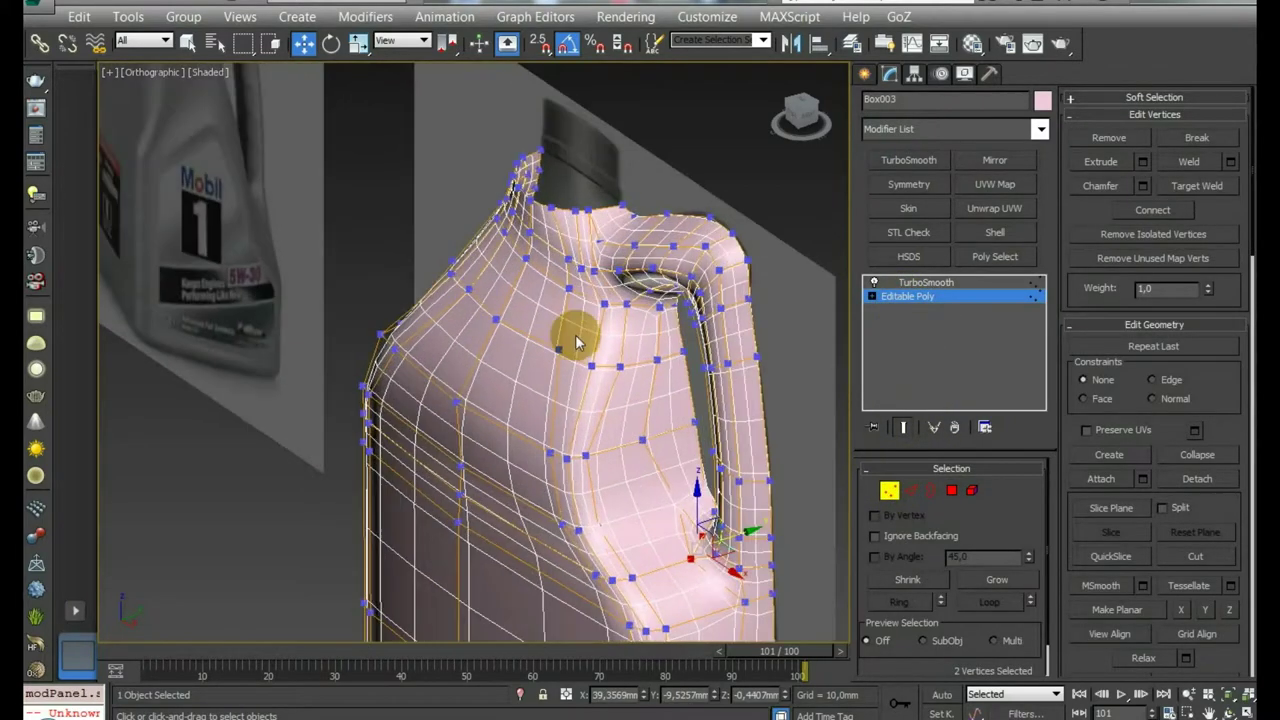
Select a group of upper shoulder vertices and move them to reshape the curve
mouse_move(559, 349)
left_mouse_down()
mouse_move(609, 376)
mouse_move(501, 330)
mouse_move(540, 304)
left_mouse_up()
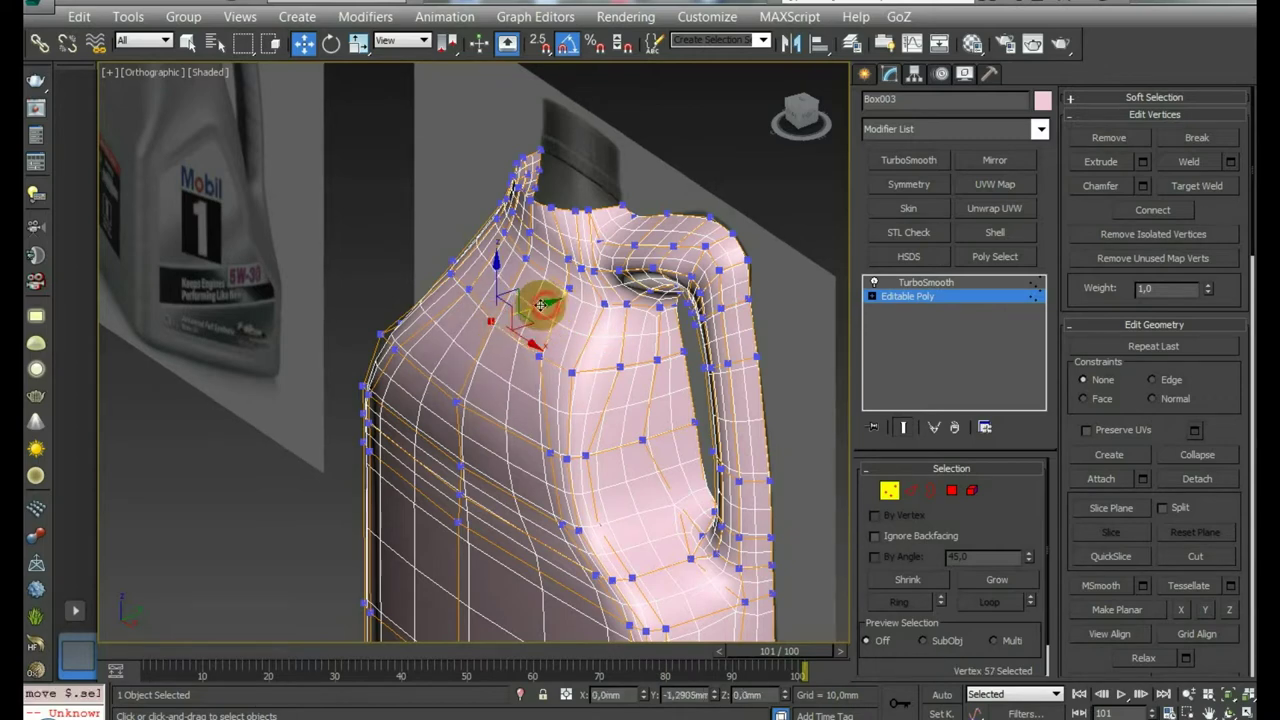
middle_click_drag(534, 306, 563, 311, "alt")
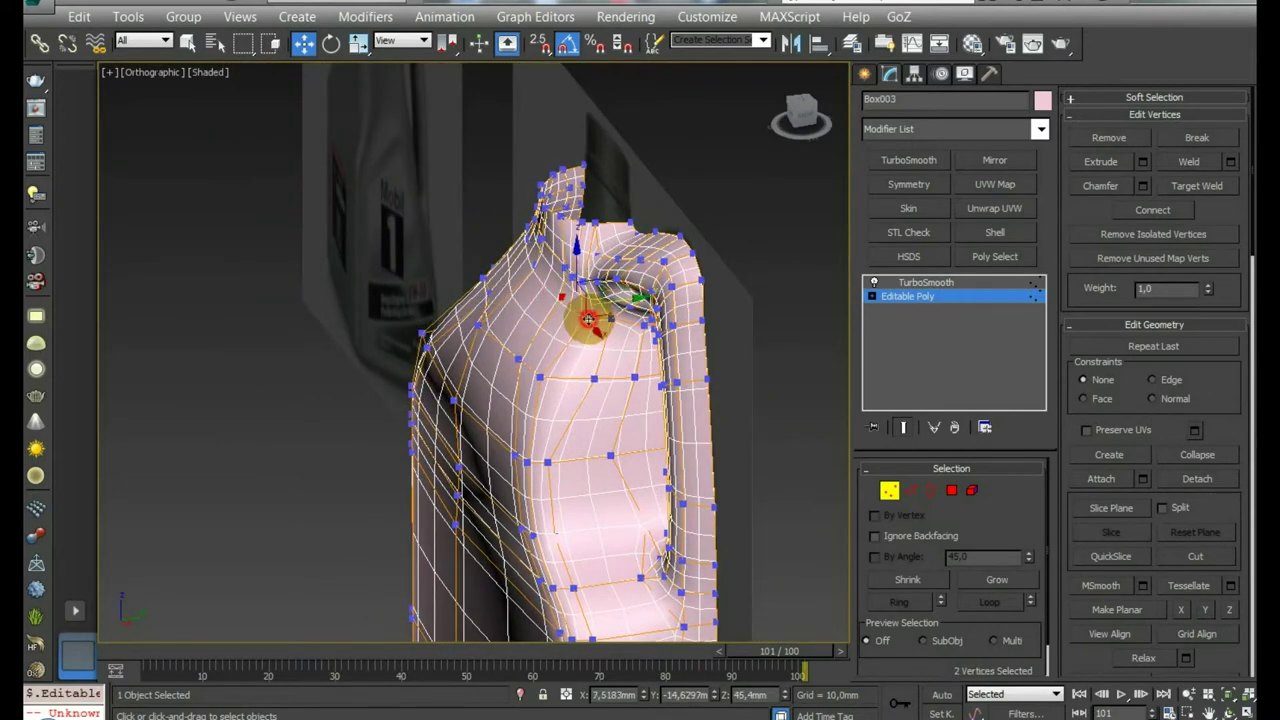
left_click_drag(589, 318, 583, 300)
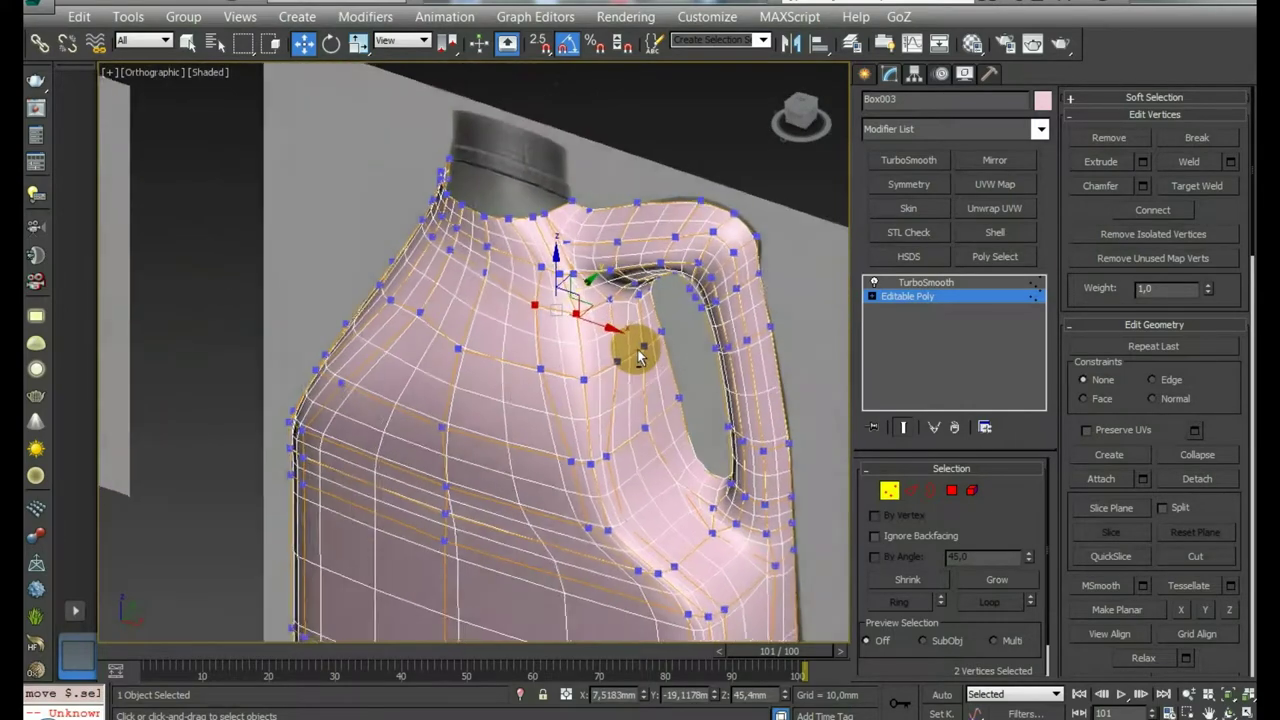
mouse_move(640, 357)
middle_mouse_down("alt")
mouse_move(600, 286)
mouse_move(580, 323)
mouse_move(580, 258)
middle_mouse_up("alt")
Select three vertices near the handle opening and nudge them slightly left
left_click(538, 240)
left_click(554, 257, "ctrl")
left_click(596, 247, "ctrl")
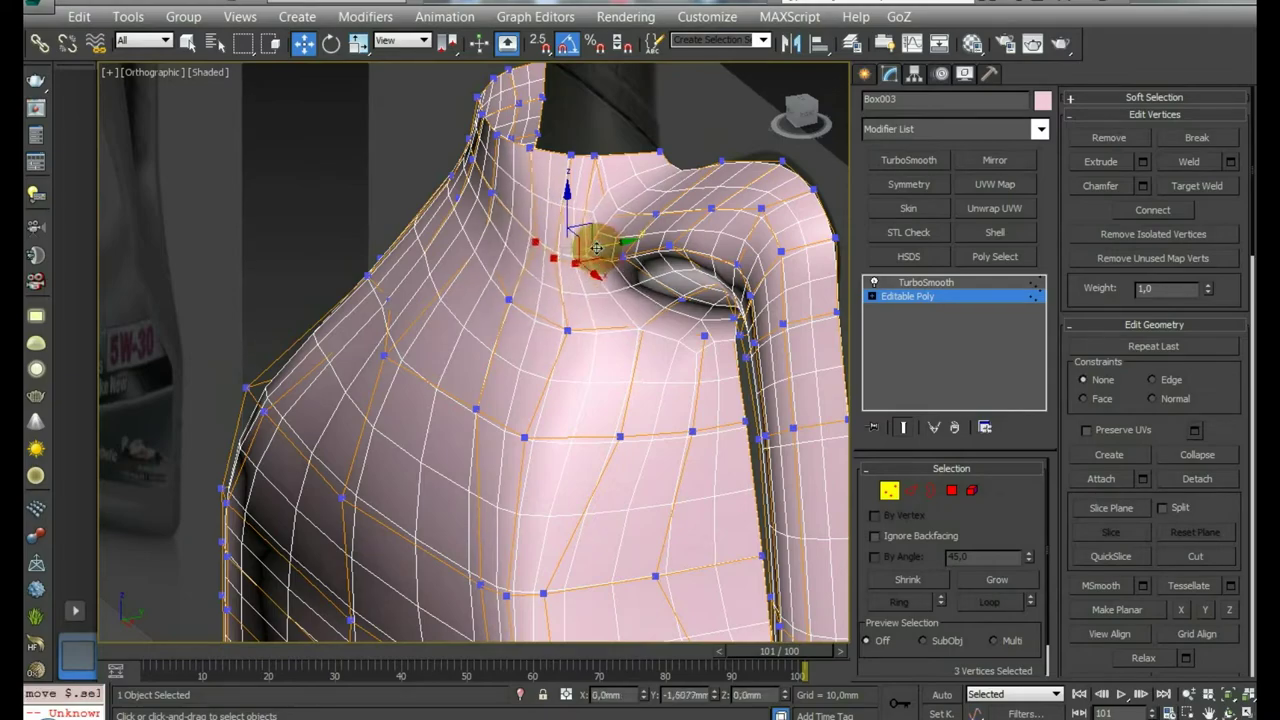
mouse_move(586, 257)
middle_mouse_down("alt")
mouse_move(686, 251)
mouse_move(689, 336)
mouse_move(551, 294)
mouse_move(517, 267)
middle_mouse_up("alt")
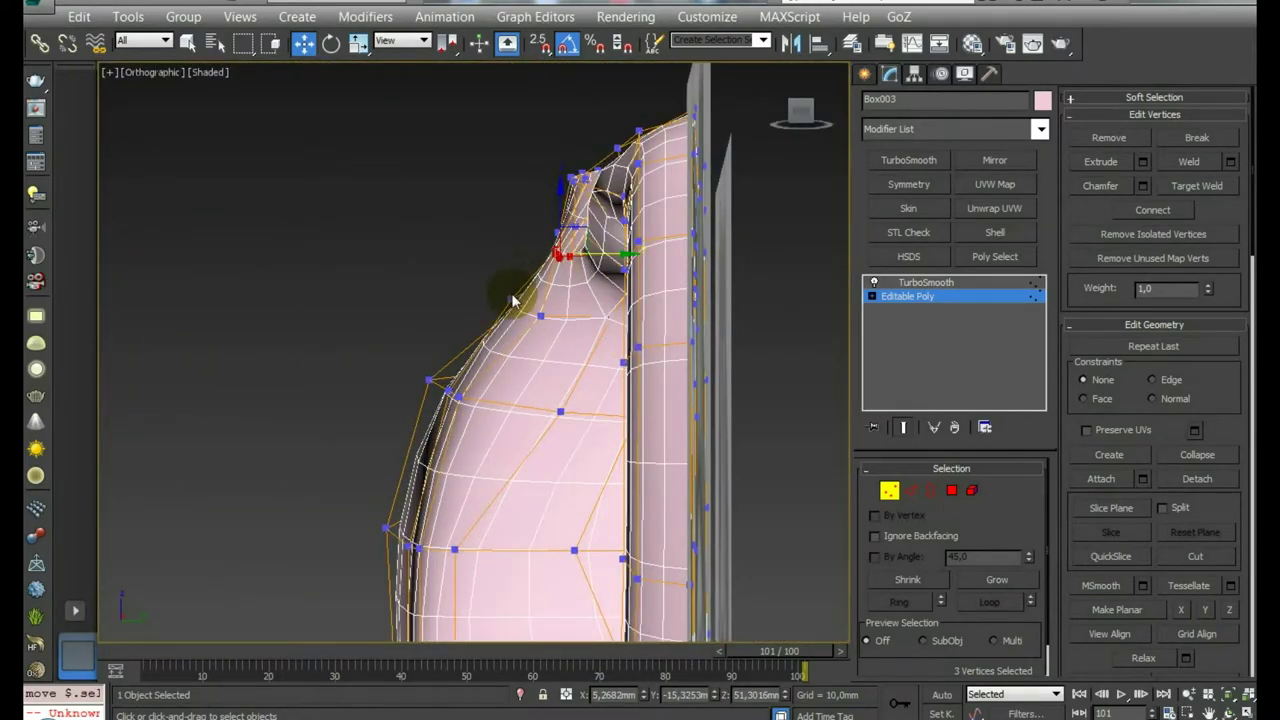
left_click_drag(553, 301, 544, 297)
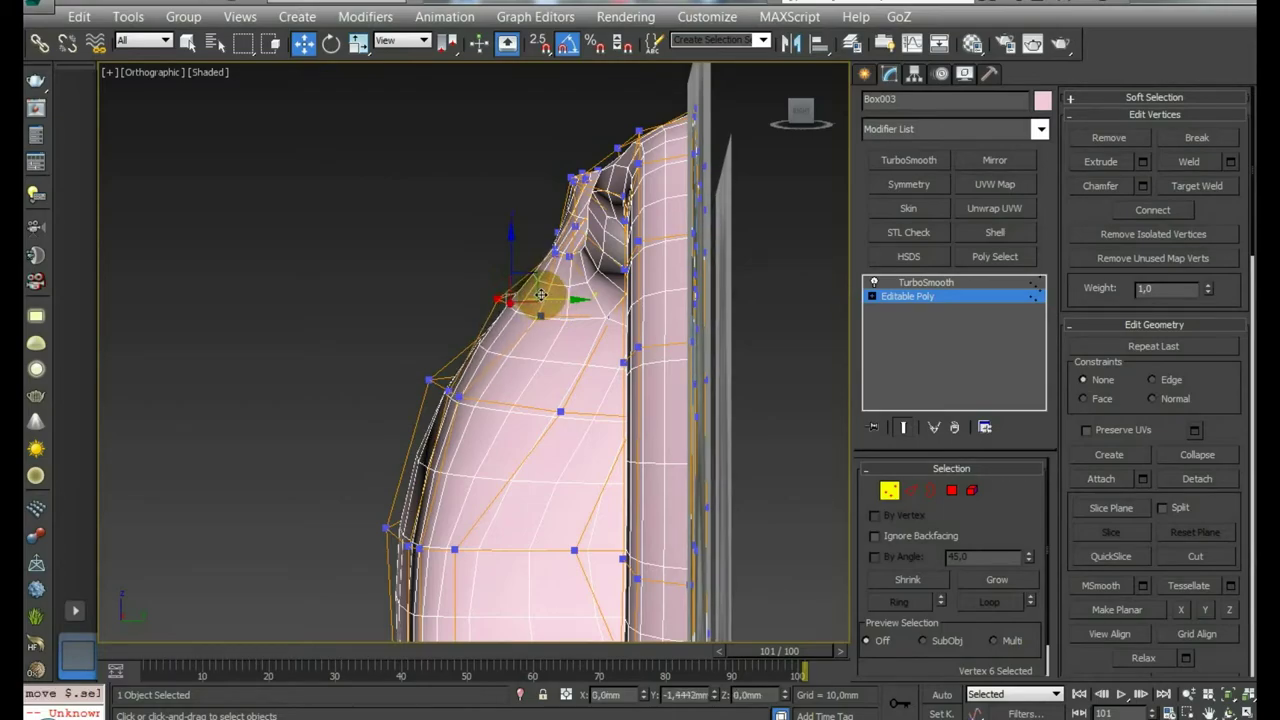
Orbit around the canister to check the handle joint, ending back in Vertex mode
mouse_move(565, 313)
middle_mouse_down("alt")
mouse_move(571, 343)
mouse_move(643, 363)
mouse_move(580, 330)
mouse_move(537, 385)
middle_mouse_up("alt")
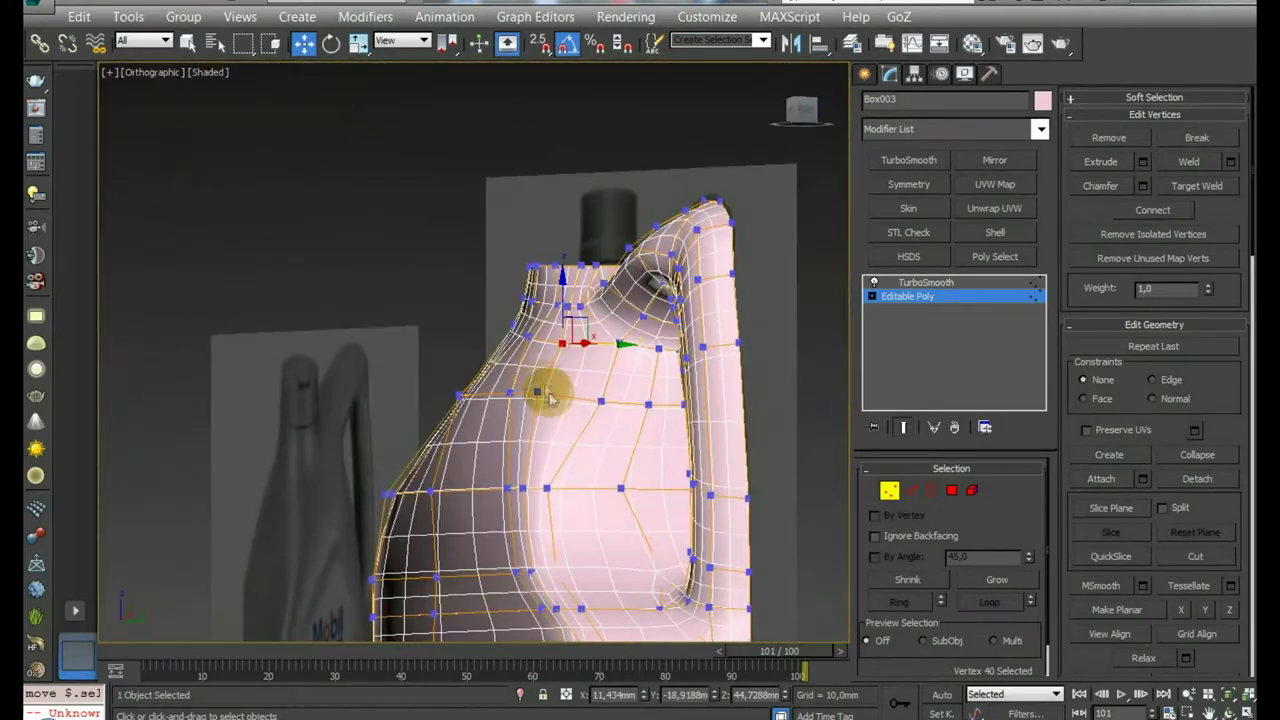
middle_click_drag(650, 401, 660, 408, "alt")
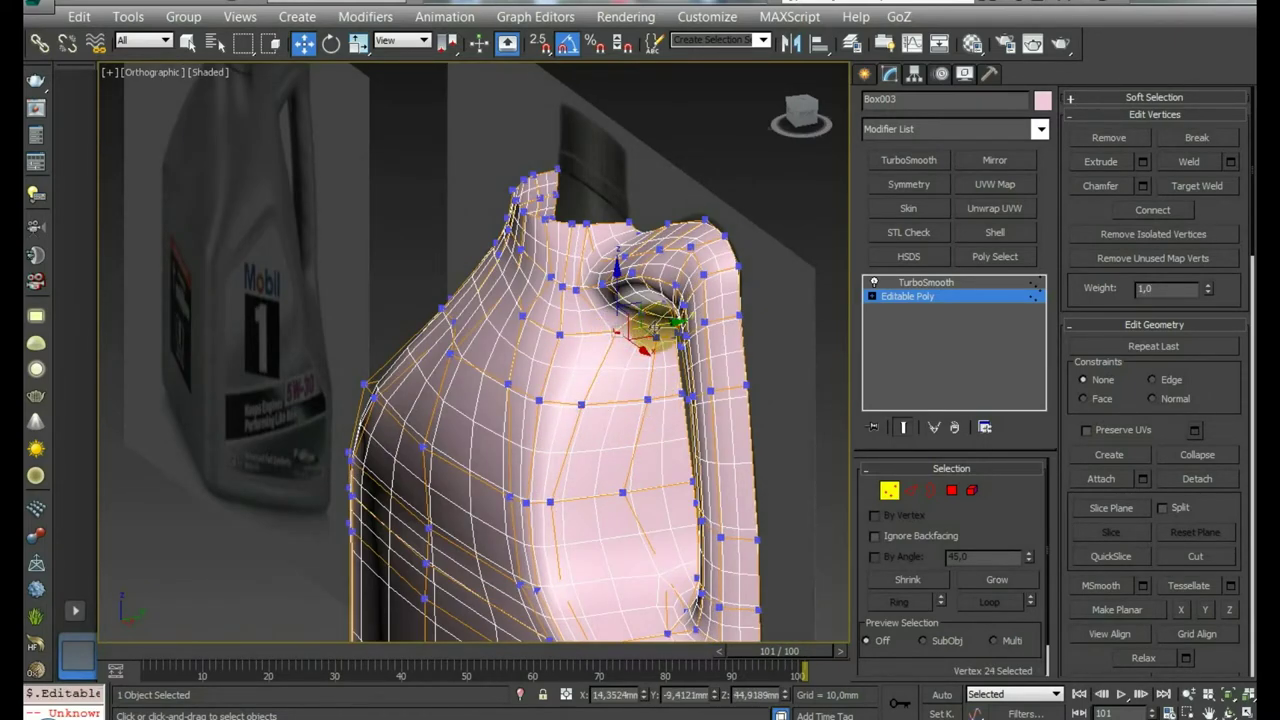
mouse_move(630, 327)
middle_mouse_down("alt")
mouse_move(614, 391)
mouse_move(694, 380)
mouse_move(686, 329)
mouse_move(648, 424)
mouse_move(697, 380)
mouse_move(700, 390)
middle_mouse_up("alt")
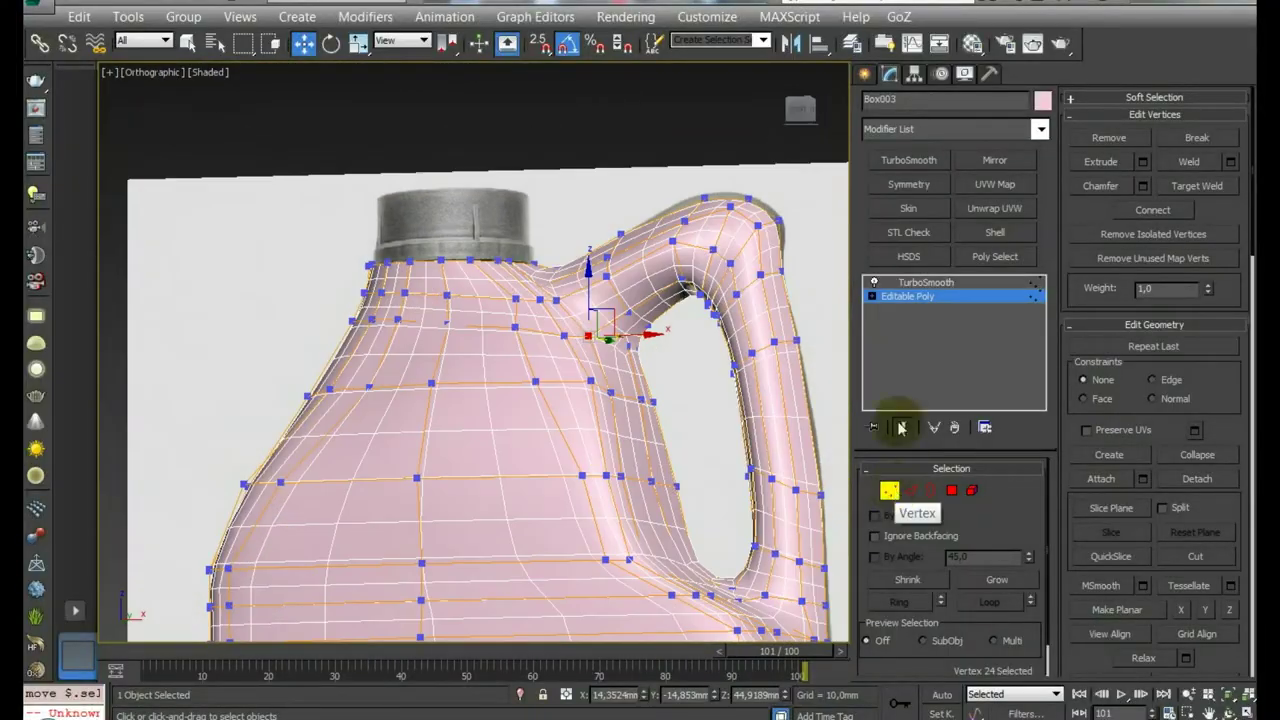
left_click(889, 490)
mouse_move(620, 400)
middle_mouse_down()
mouse_move(567, 371)
mouse_move(506, 391)
mouse_move(480, 371)
mouse_move(586, 314)
mouse_move(553, 296)
middle_mouse_up()
scroll(553, 296, "up", 3)
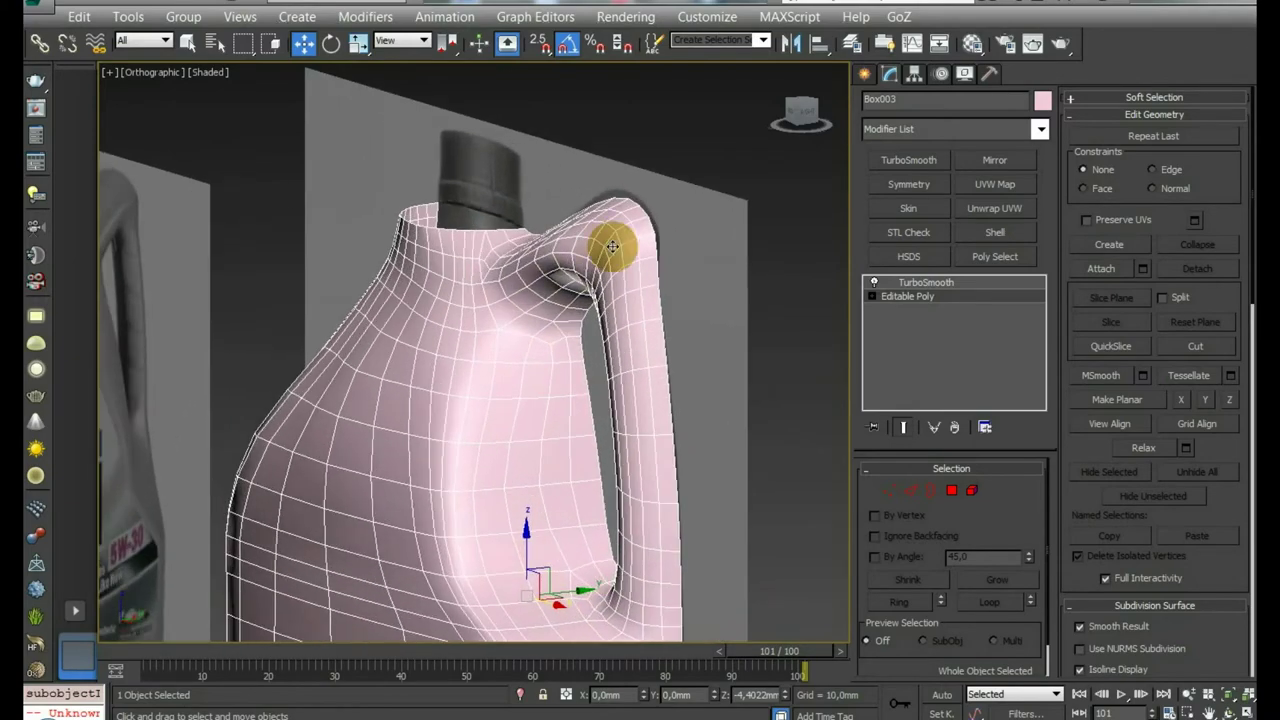
left_click(891, 490)
mouse_move(743, 387)
middle_mouse_down("alt")
mouse_move(706, 286)
mouse_move(795, 258)
mouse_move(814, 309)
mouse_move(790, 272)
middle_mouse_up("alt")
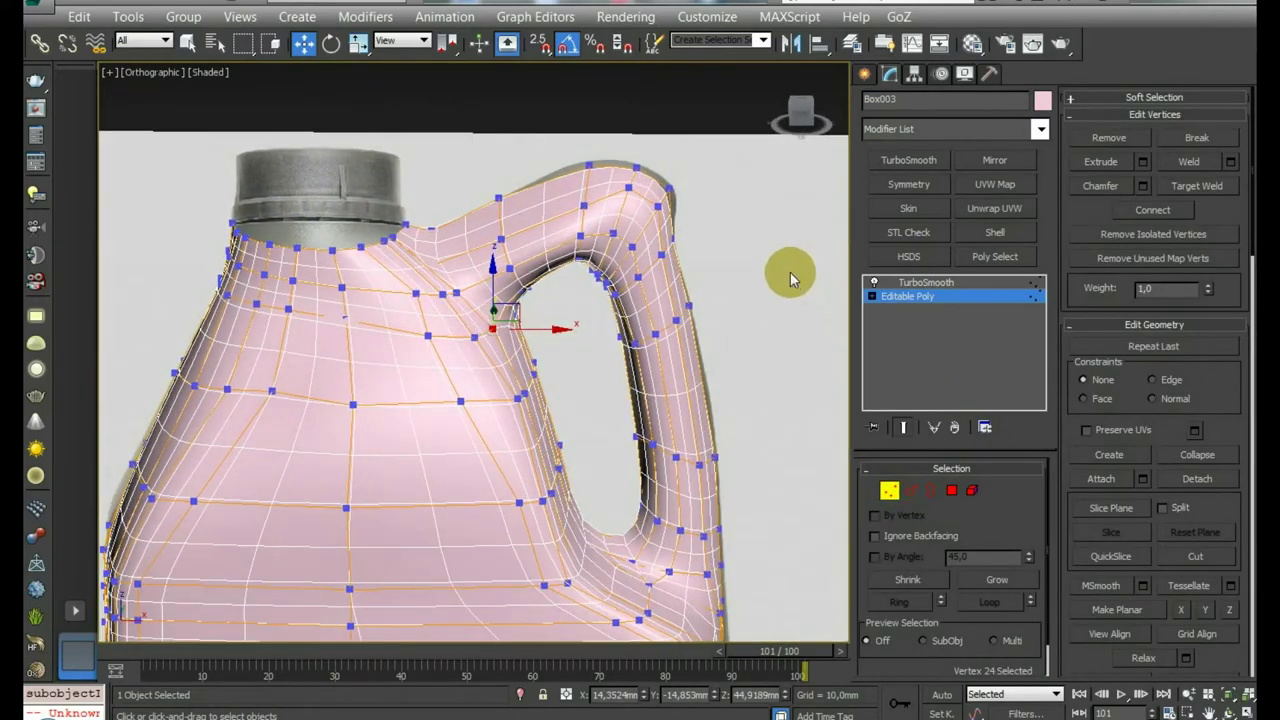